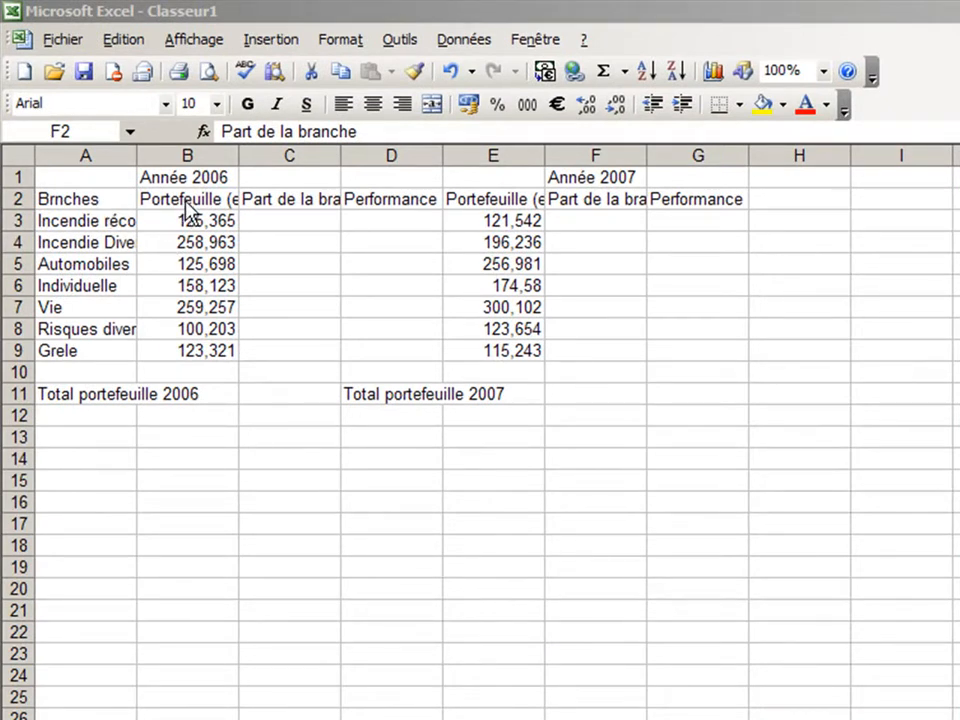
Wrap the text of header cells B2:G2 and set their horizontal and vertical alignment to Centré
drag(186, 199, 658, 199)
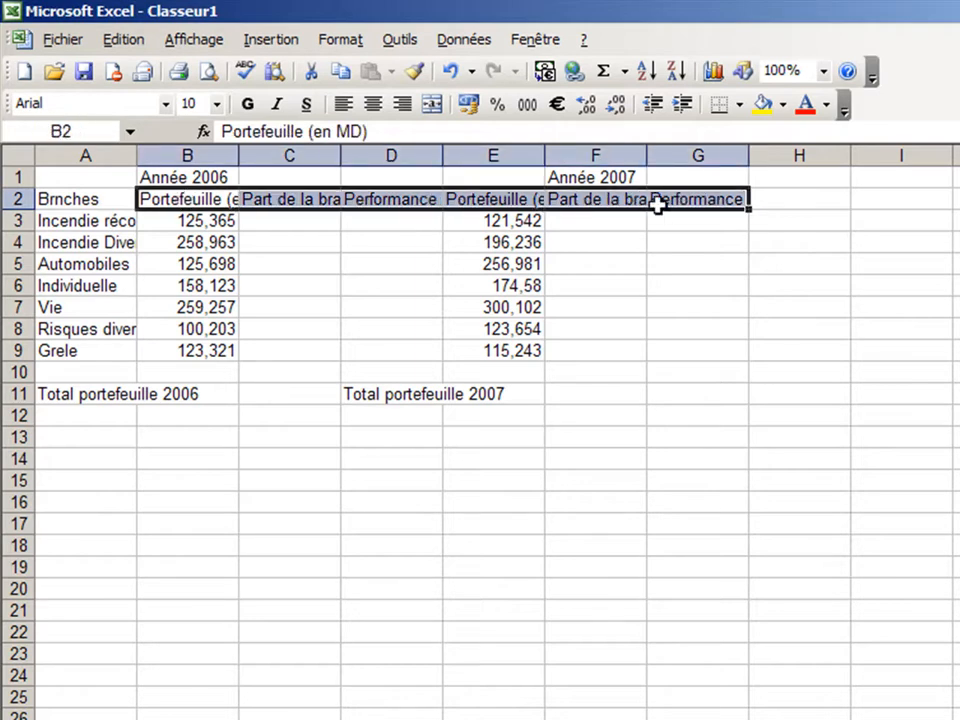
click(336, 42)
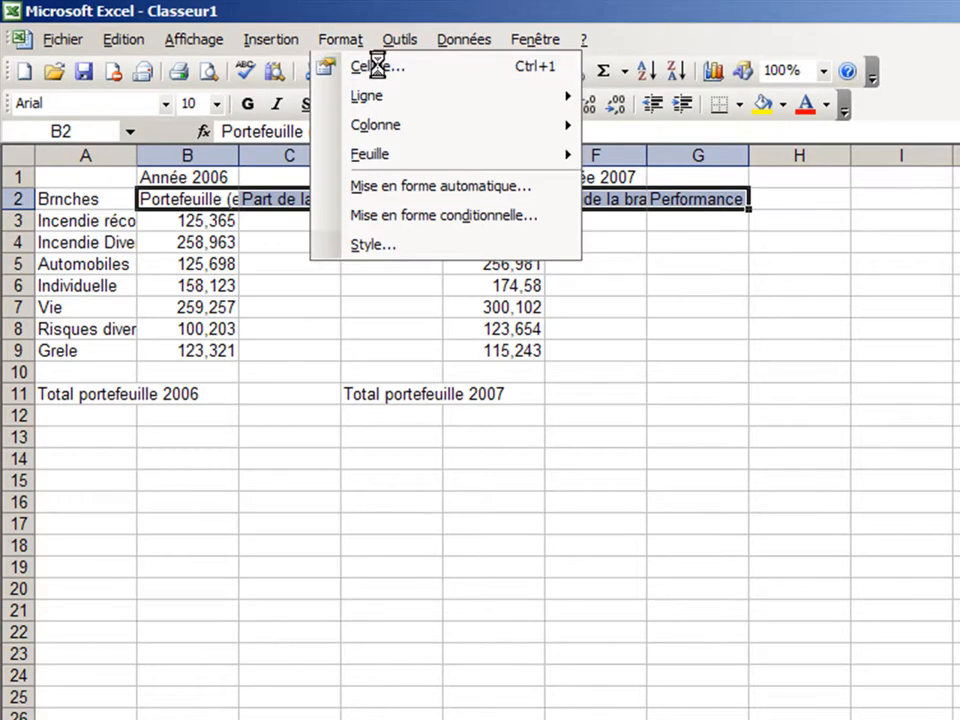
click(378, 67)
click(493, 275)
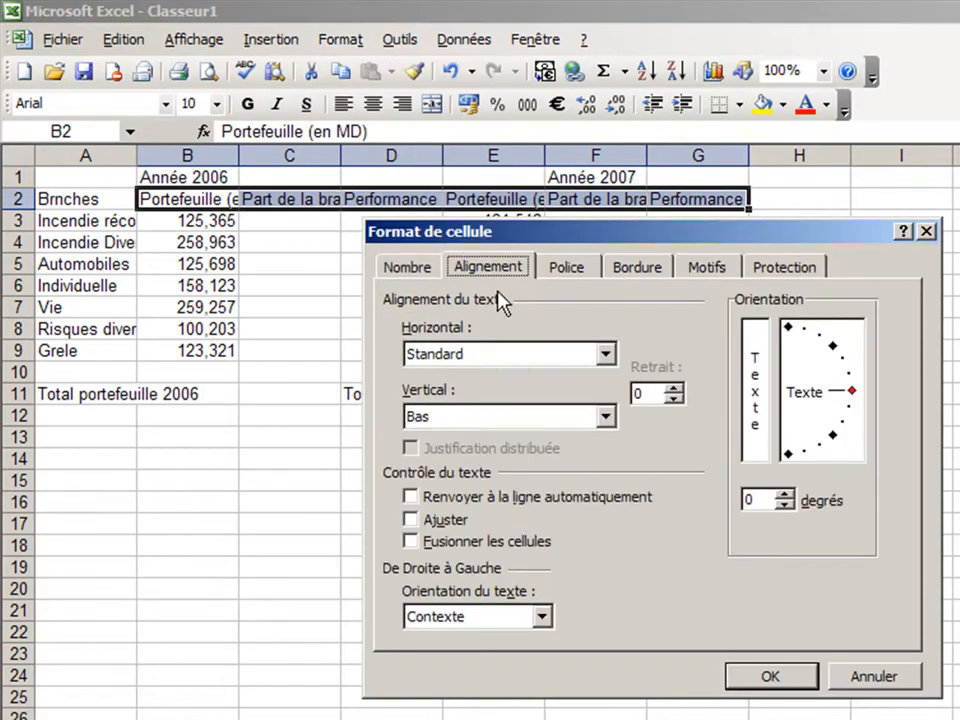
click(490, 497)
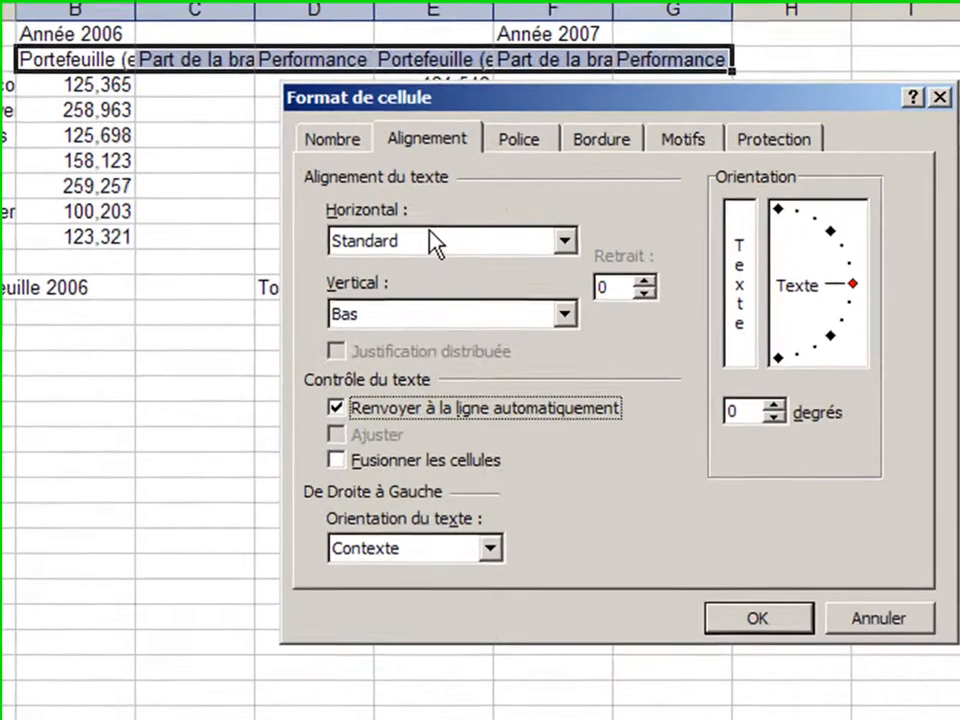
click(494, 355)
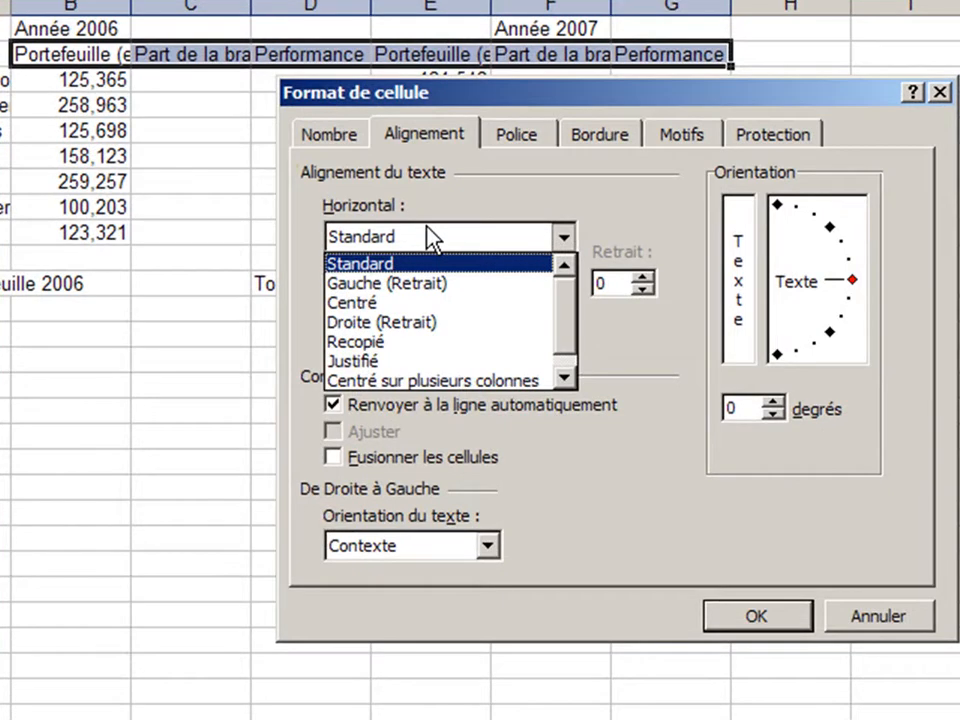
click(428, 306)
click(407, 314)
click(402, 338)
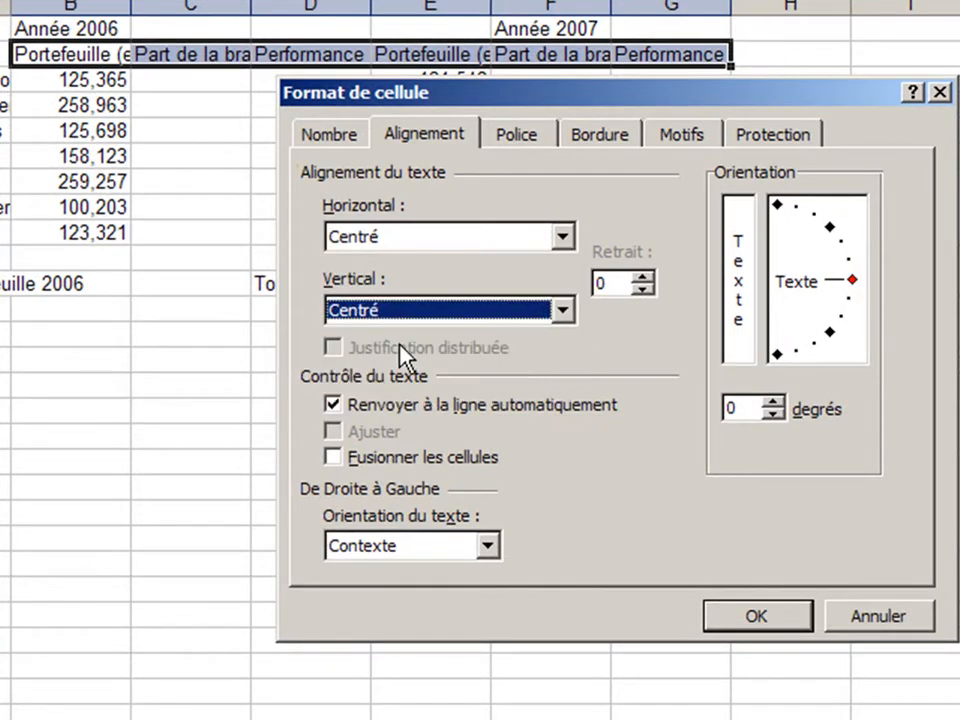
click(757, 616)
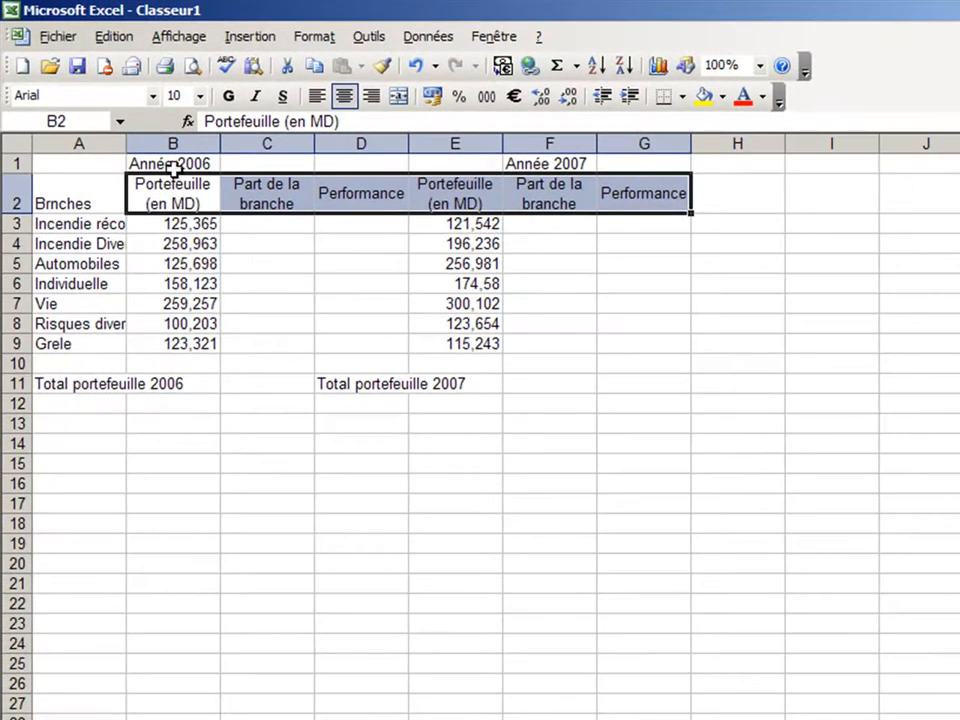
Merge cells B1:D1 containing the Année 2006 title
drag(173, 165, 352, 163)
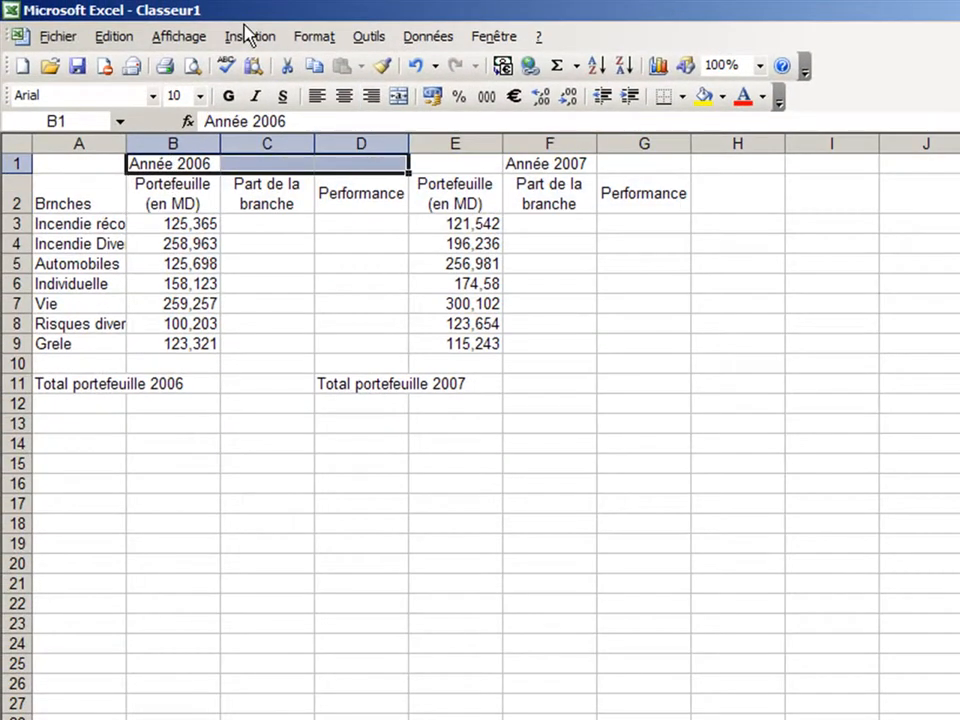
click(296, 38)
click(320, 62)
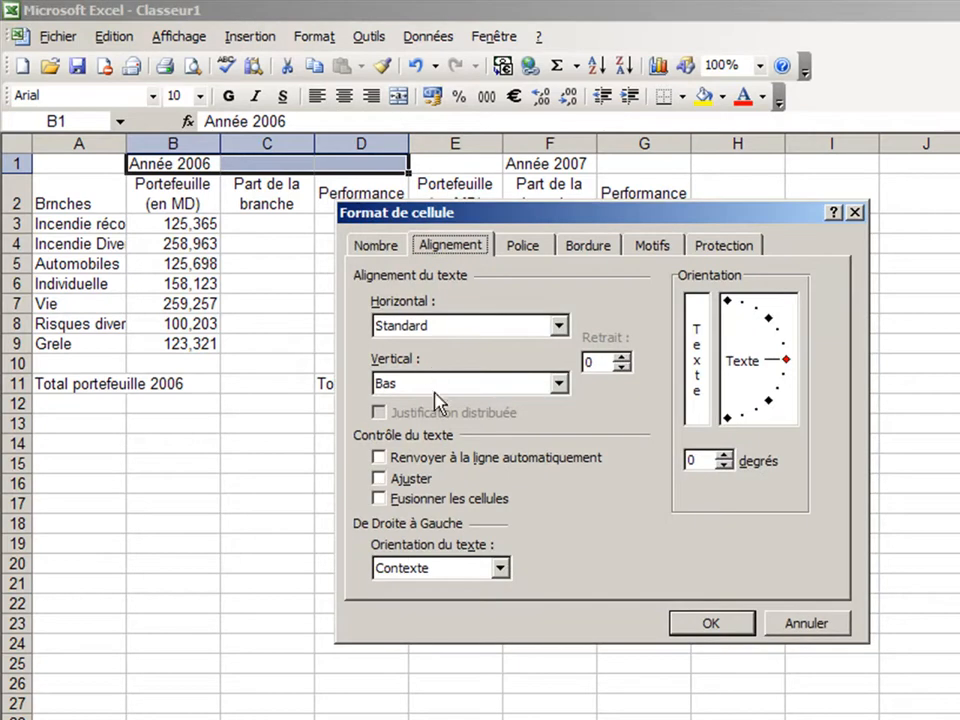
click(378, 498)
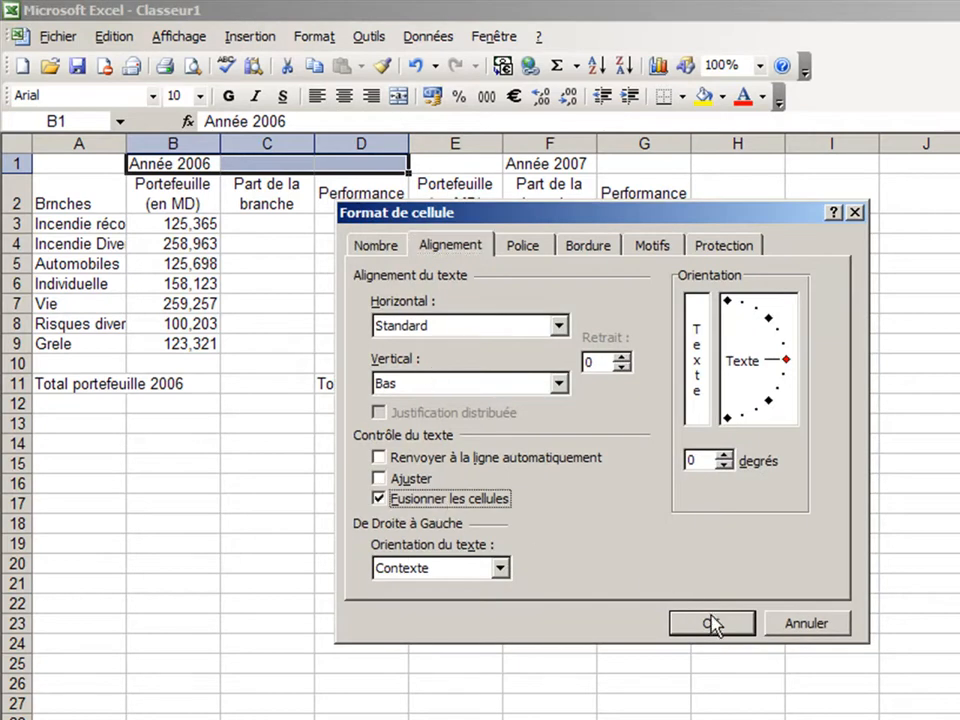
click(724, 624)
Merge cells E1:G1 with horizontal and vertical alignment Centré for Année 2007, and centre the merged Année 2006 title horizontally
drag(471, 164, 600, 165)
click(213, 36)
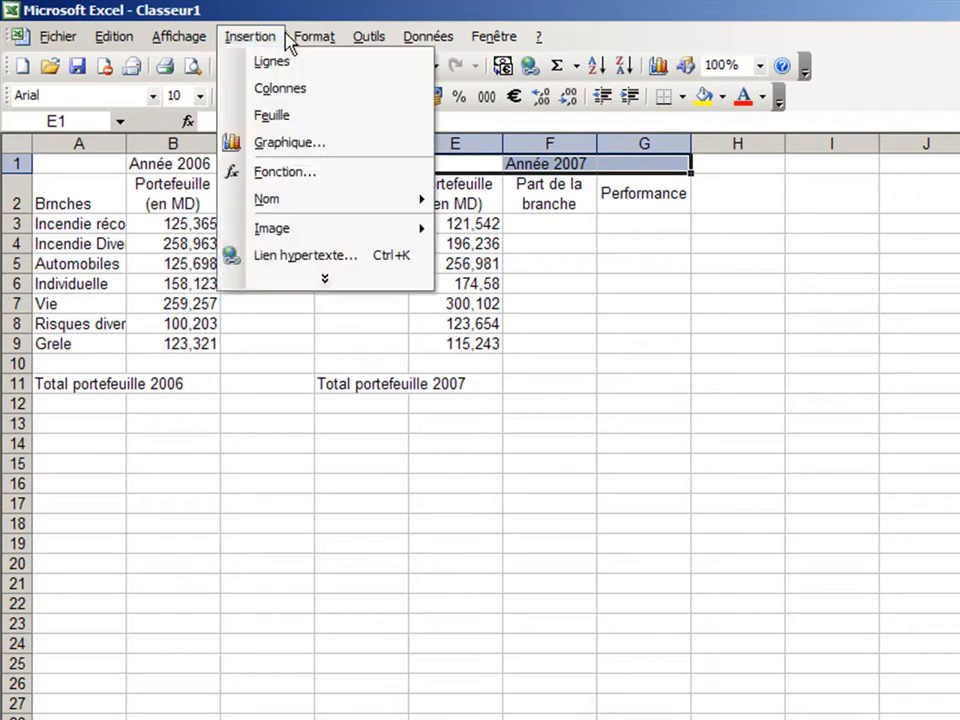
click(330, 62)
click(440, 498)
click(445, 383)
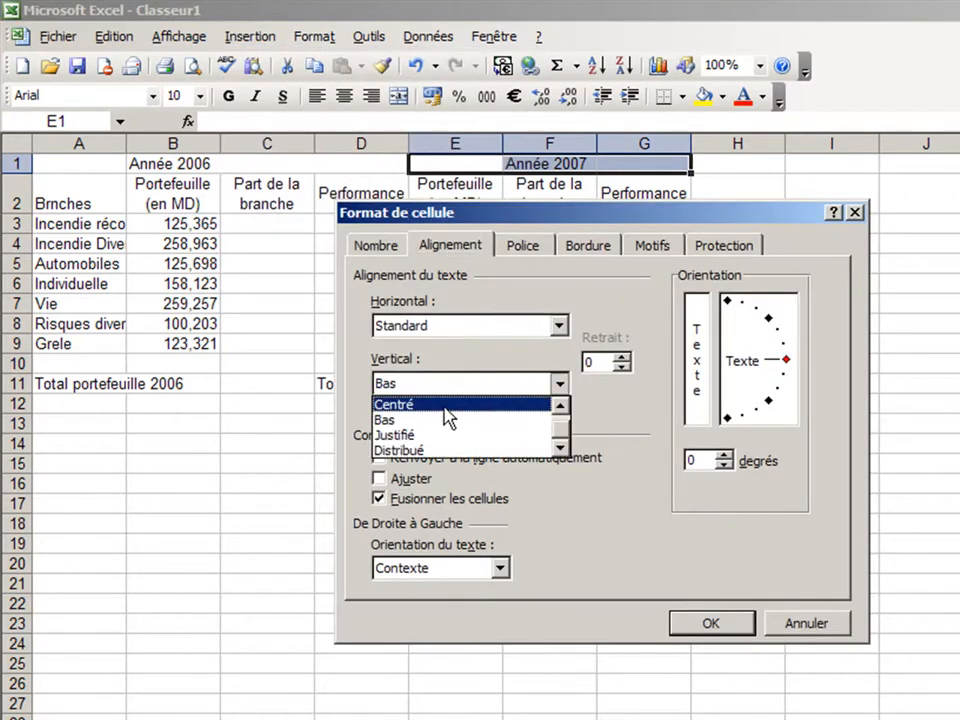
click(445, 405)
click(448, 325)
click(446, 378)
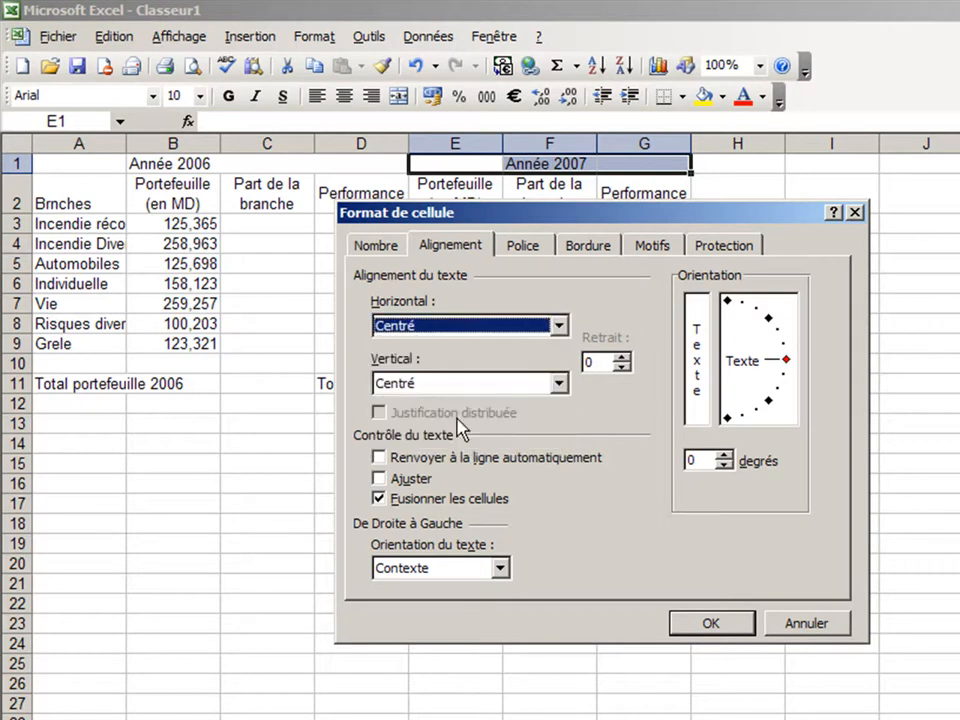
click(707, 624)
click(278, 161)
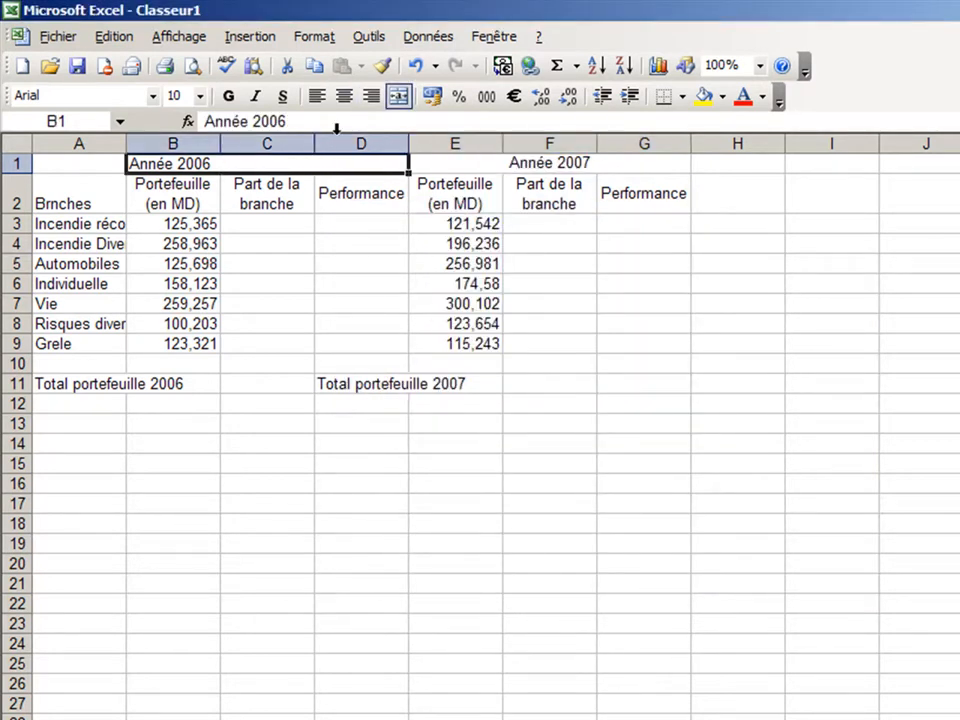
click(343, 98)
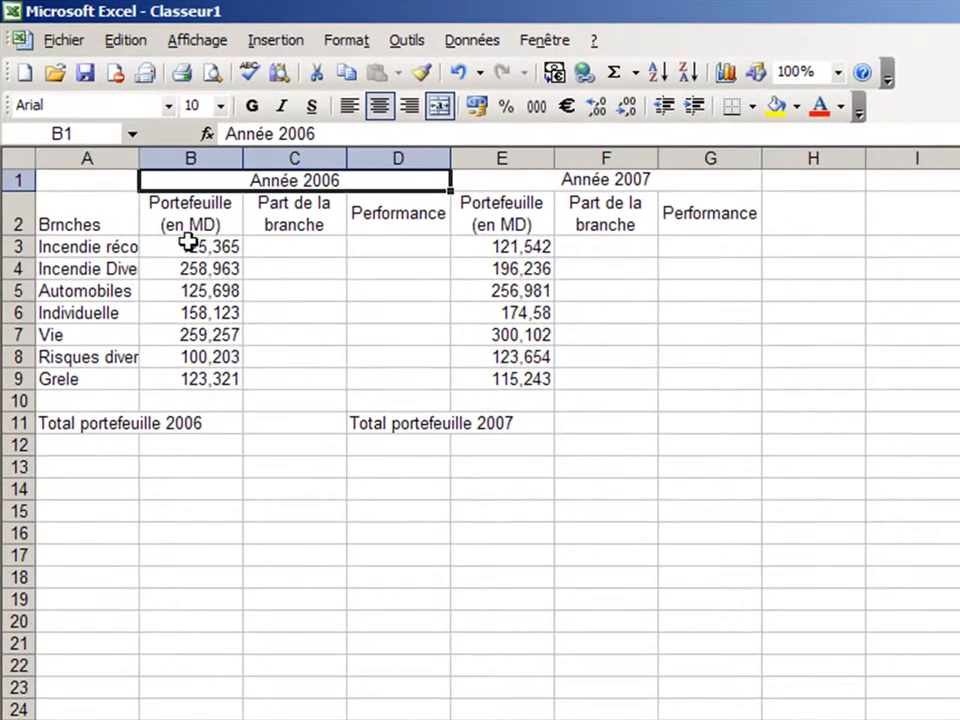
Format the data range B3:G9 as Nombre with 3 decimal places
drag(188, 244, 628, 386)
click(345, 42)
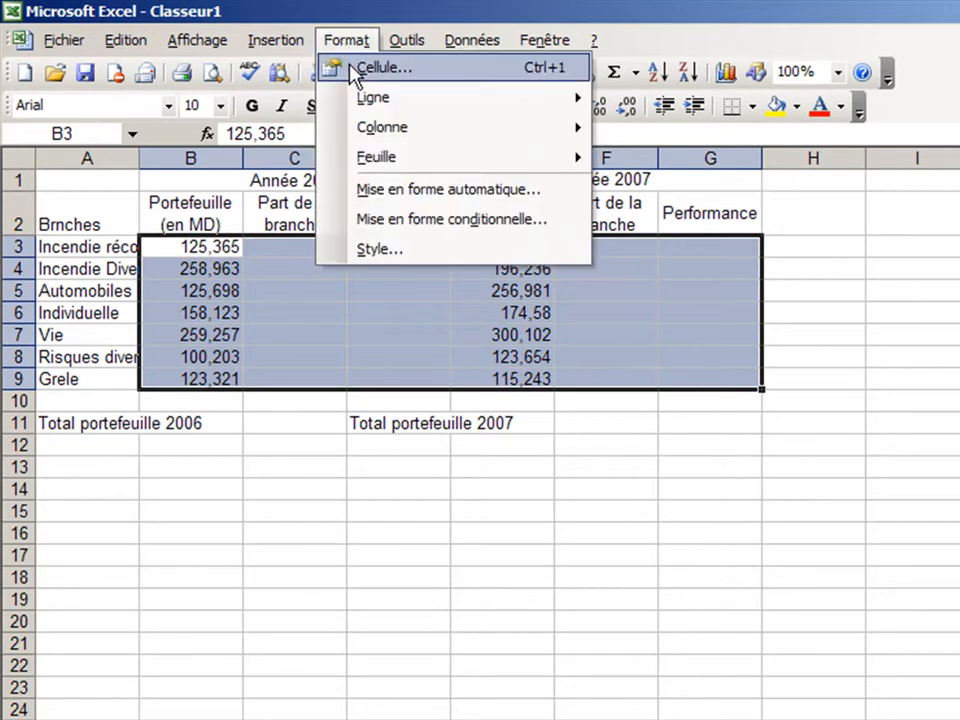
click(370, 67)
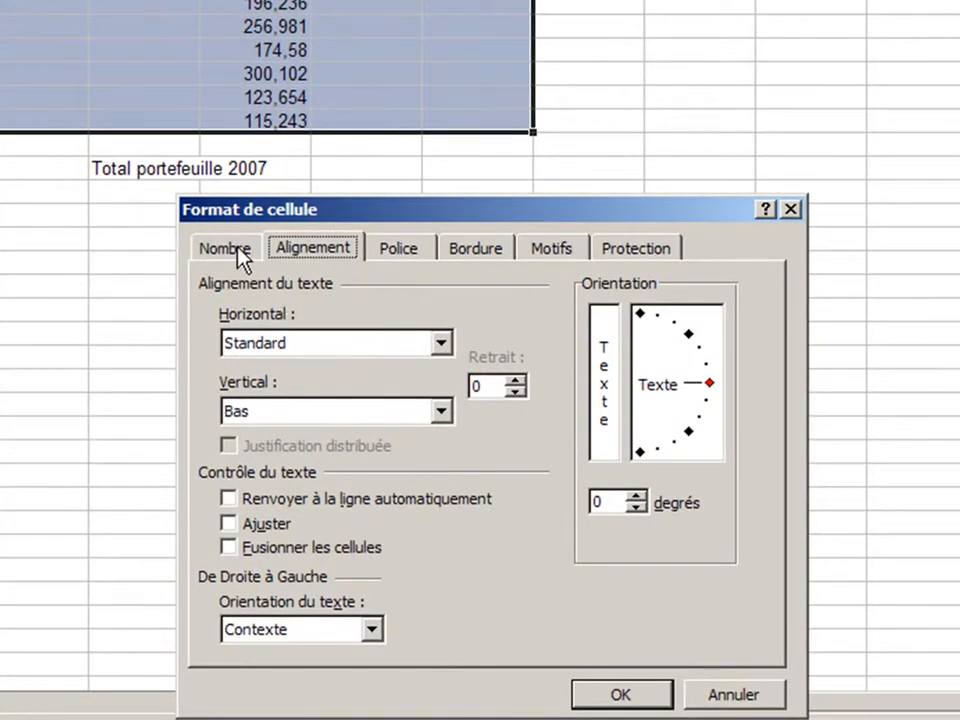
click(245, 255)
click(227, 320)
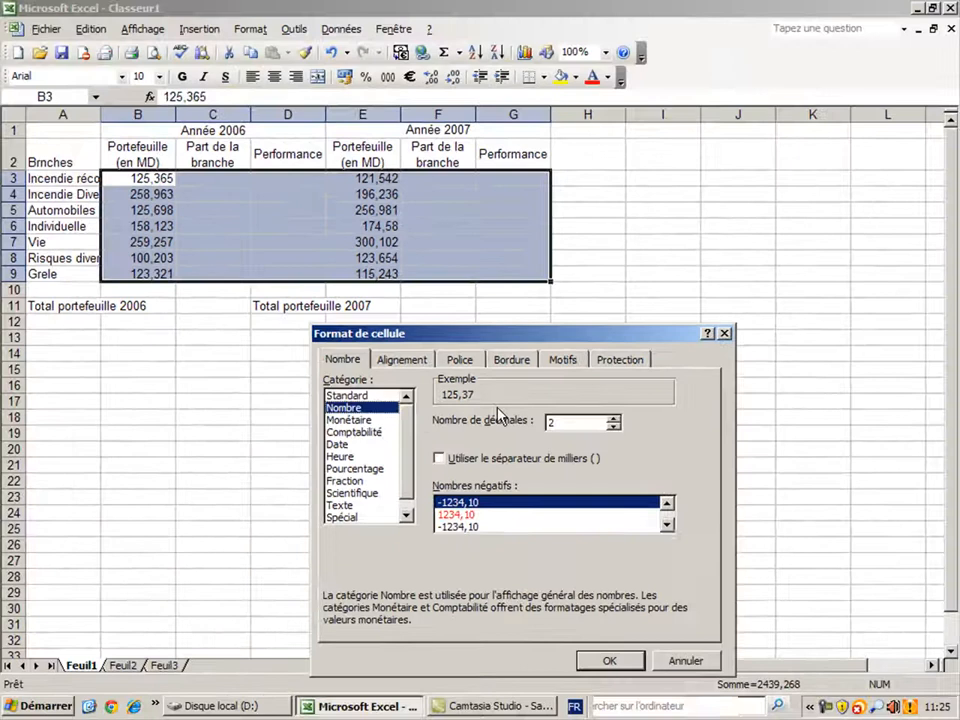
click(614, 419)
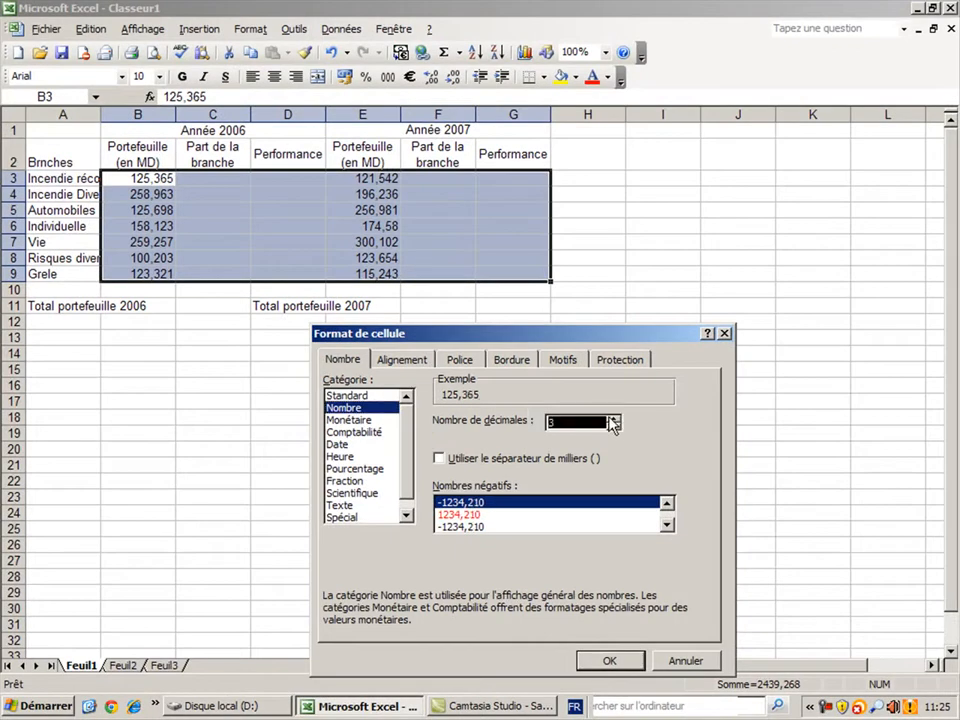
click(613, 660)
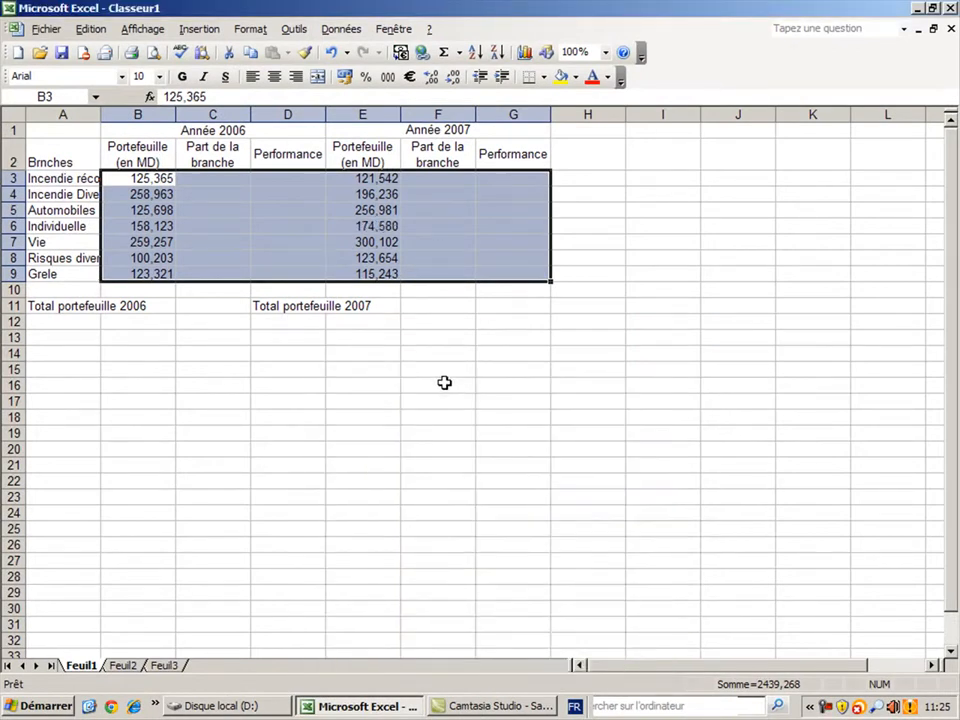
Turn on automatic text wrapping for the Total portefeuille 2006 label in A11
click(62, 306)
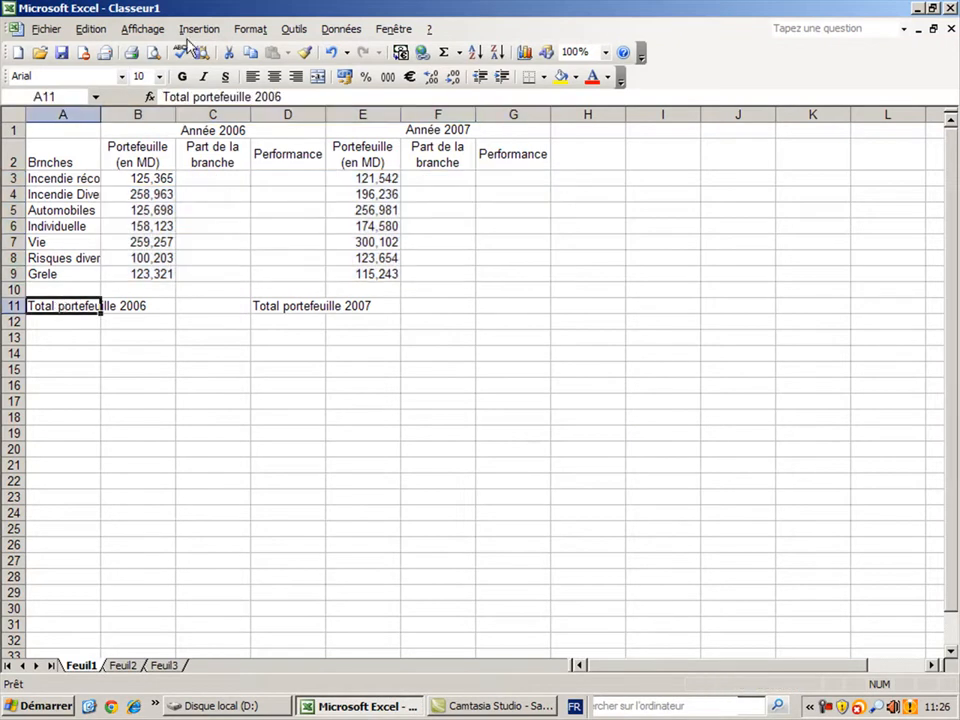
click(250, 29)
click(261, 49)
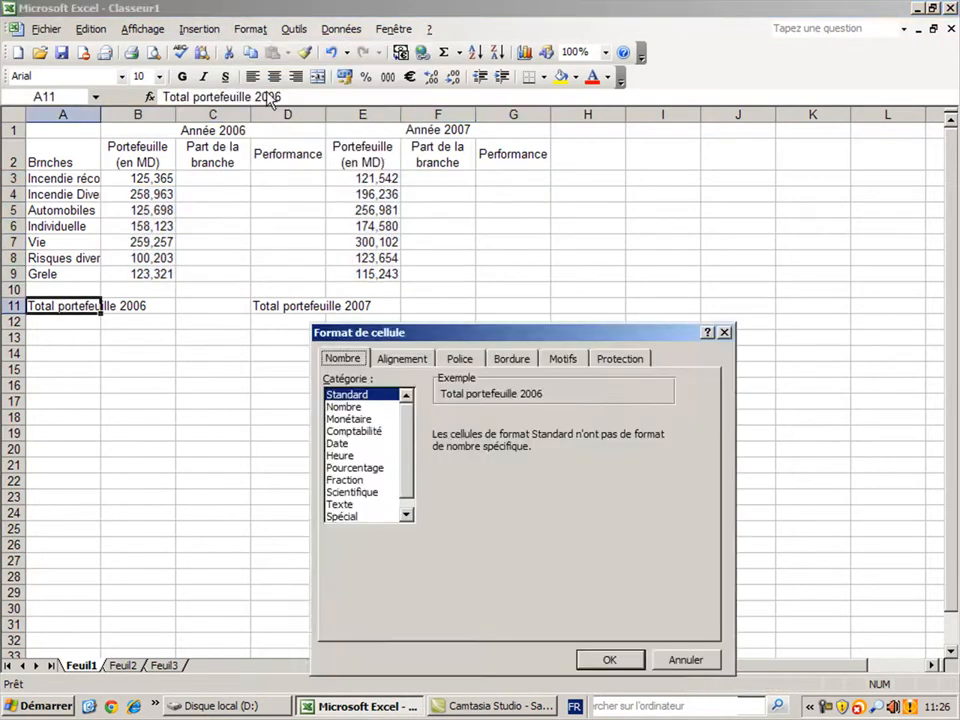
click(401, 358)
click(378, 528)
click(609, 659)
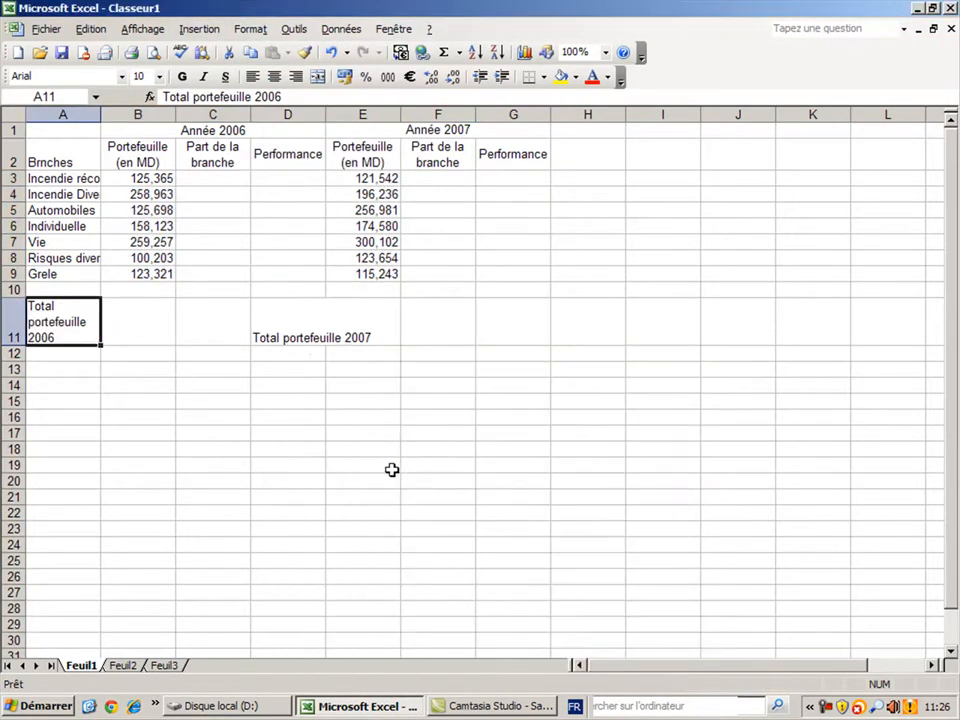
Make the Total portefeuille 2006 label in A11 bold and centred, and copy its formatting to the Total portefeuille 2007 label in D11
click(304, 330)
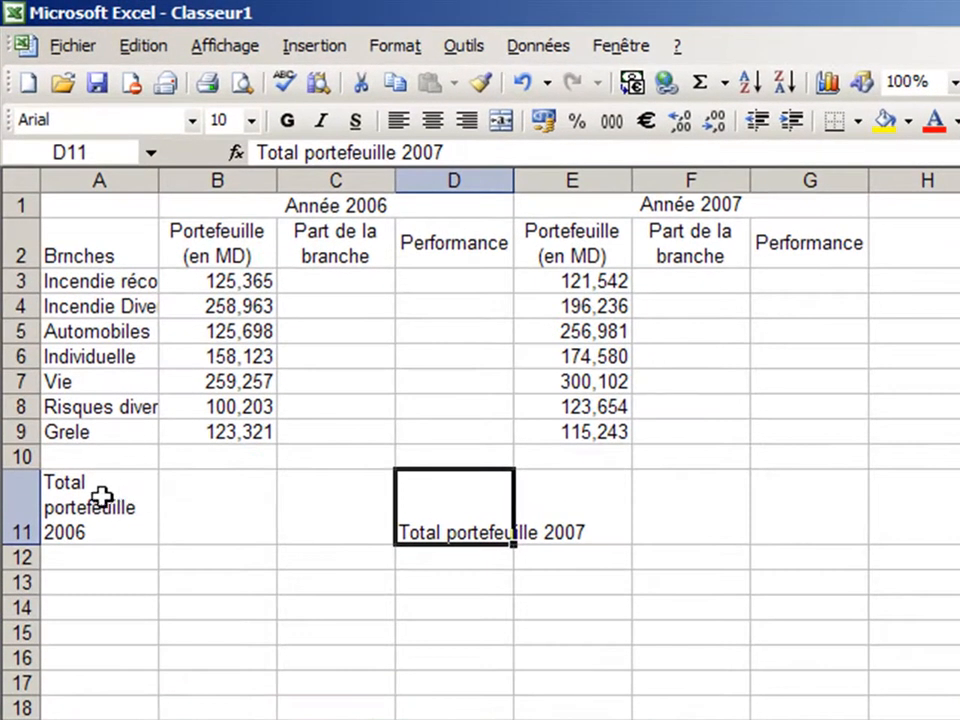
click(92, 520)
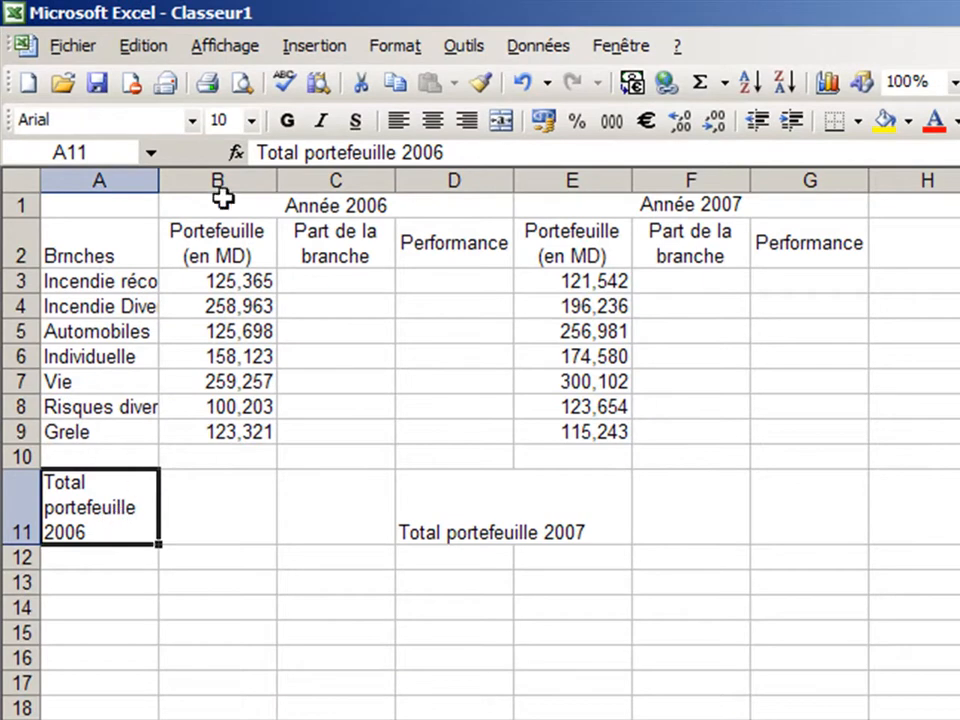
click(287, 121)
click(432, 120)
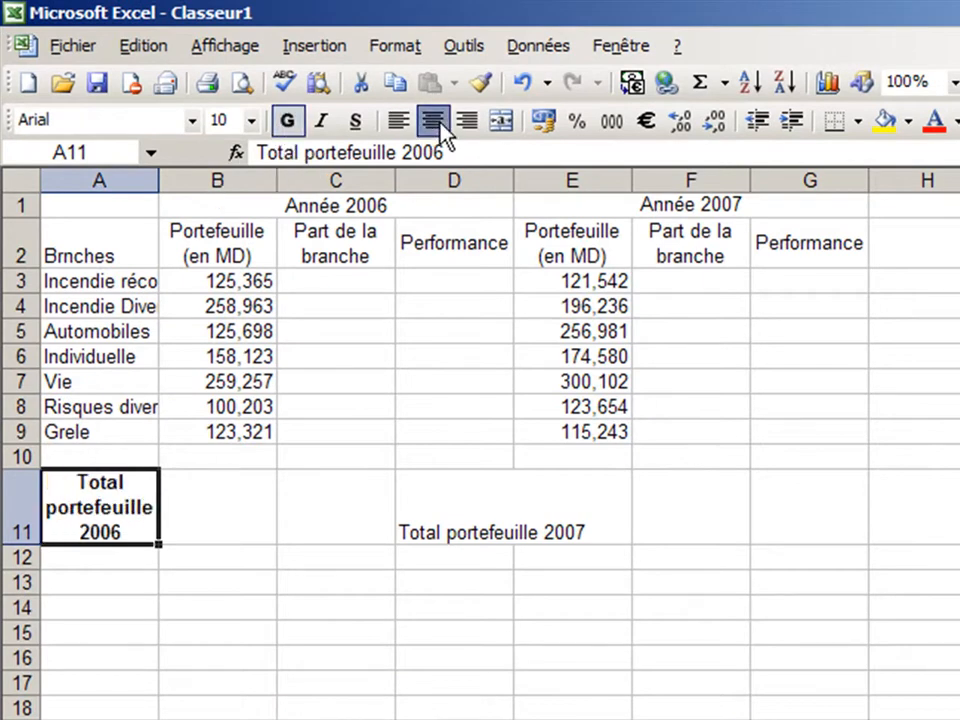
click(483, 86)
click(448, 510)
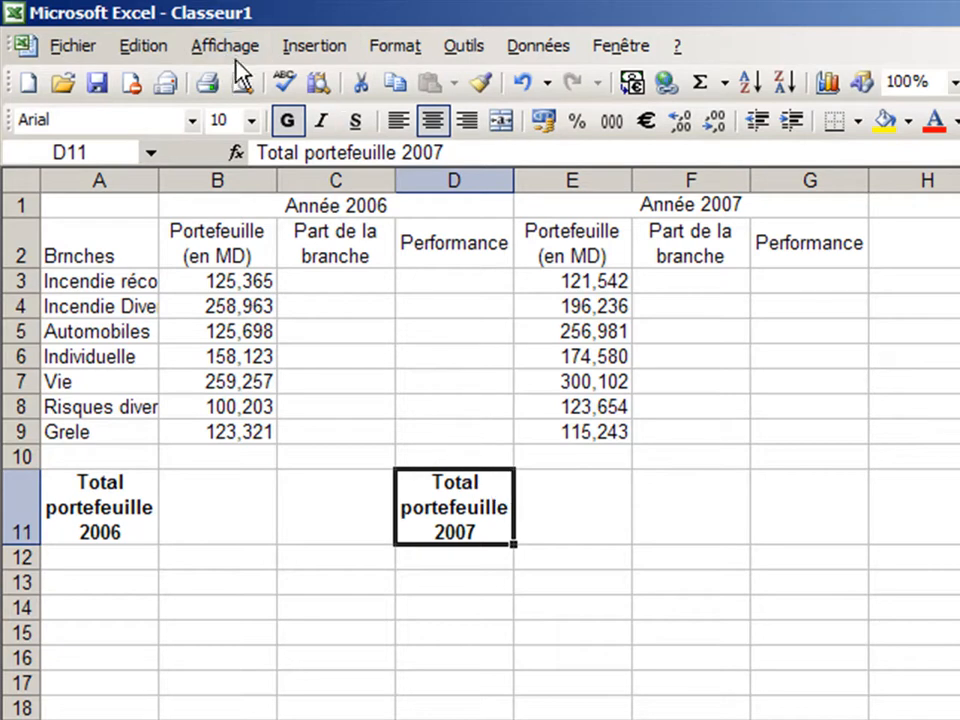
Move the Total portefeuille 2007 label from D11 to E11 and back to D11
drag(514, 514, 578, 516)
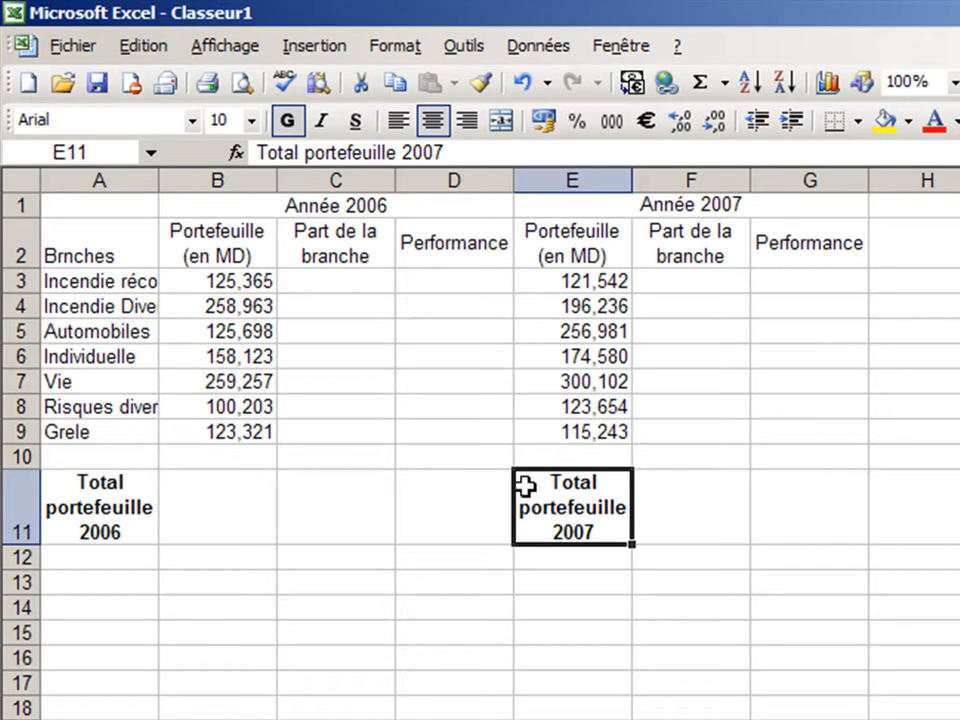
drag(514, 489, 455, 503)
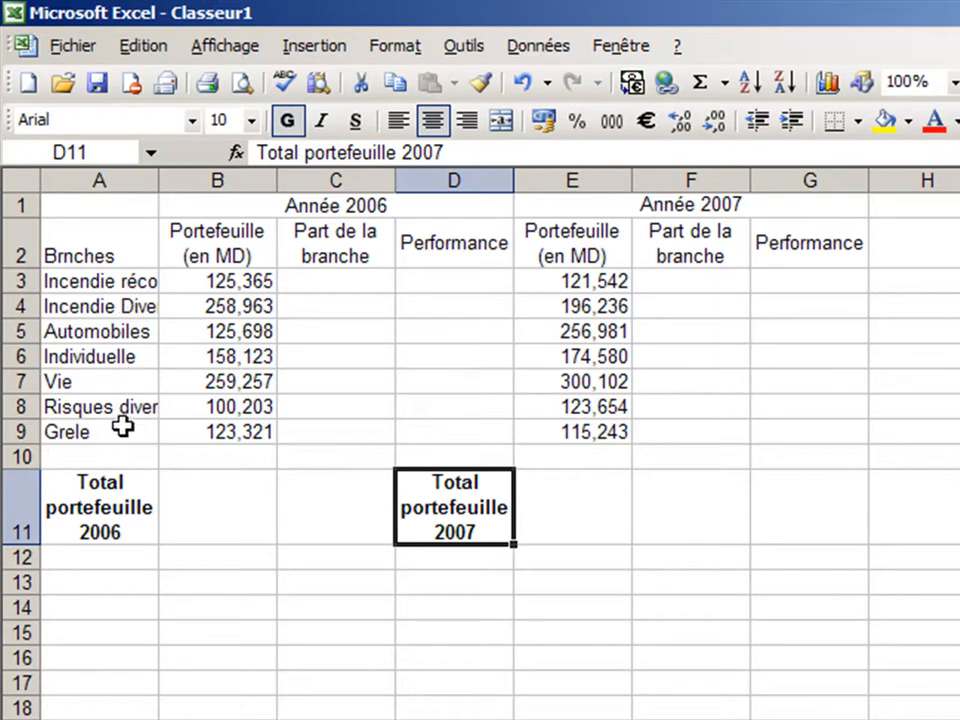
Widen column A to fit the full branch names and insert a blank row above row 1
drag(158, 186, 206, 186)
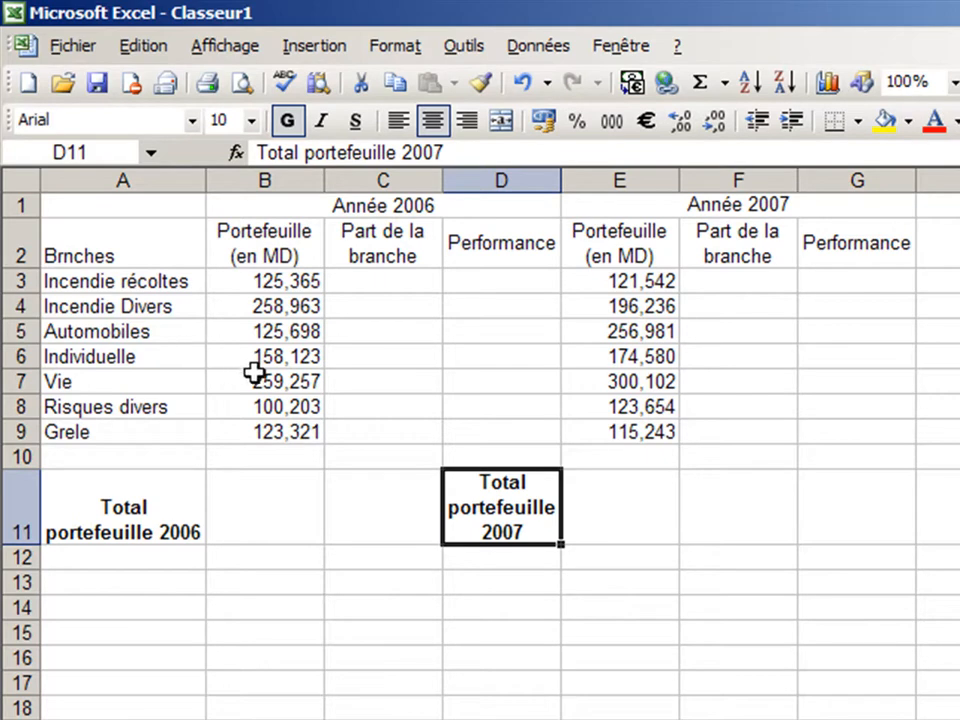
click(26, 204)
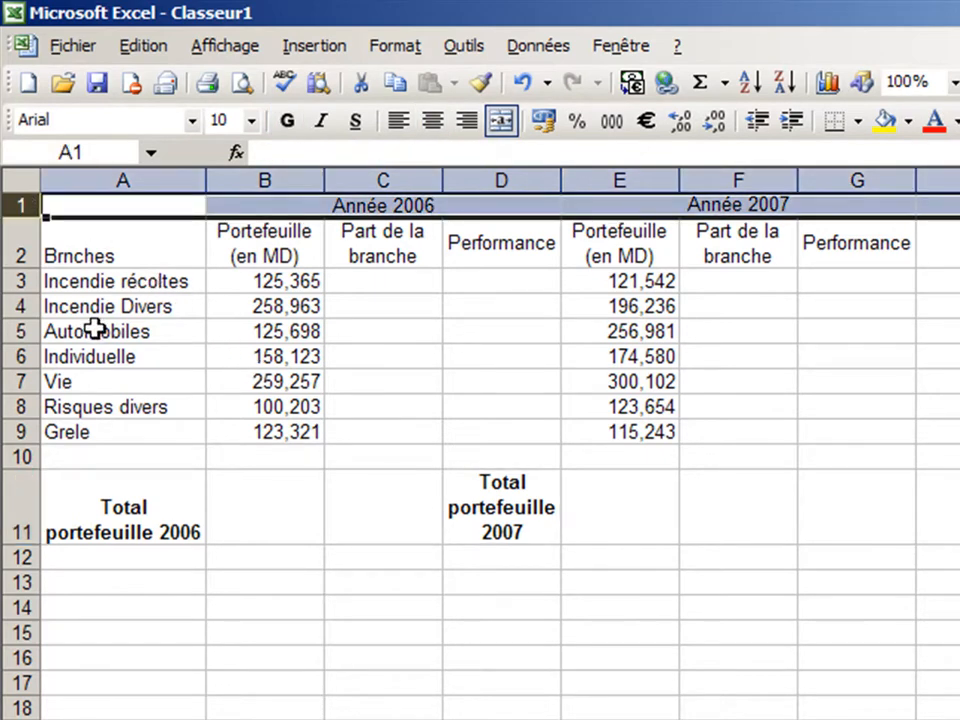
click(323, 58)
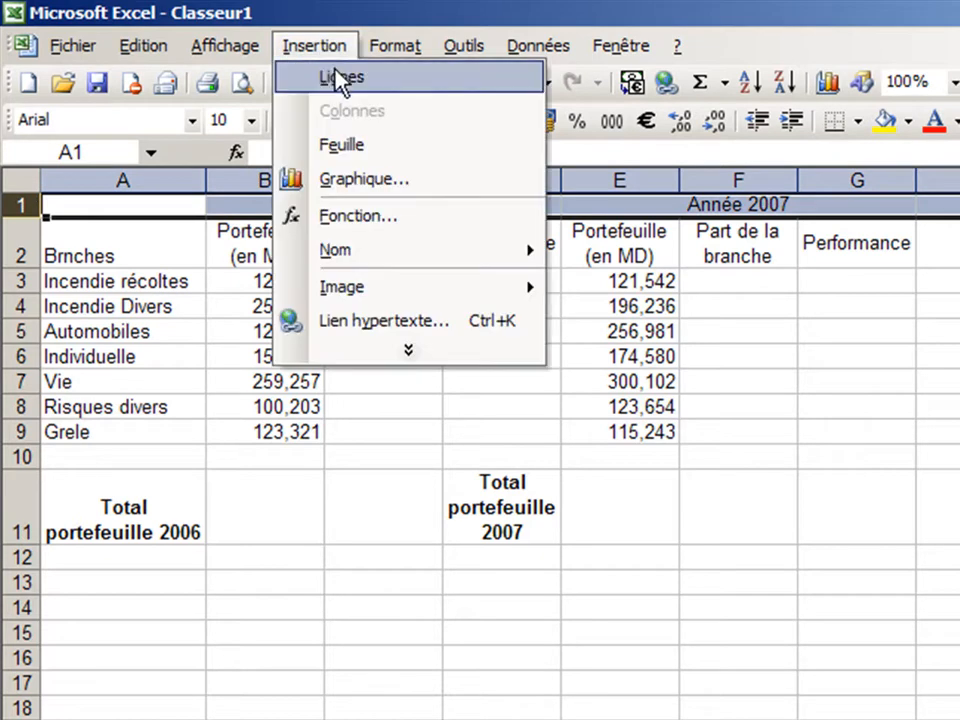
click(332, 76)
Merge cells A1 to G1 in the blank title row and centre their content horizontally
drag(157, 204, 840, 204)
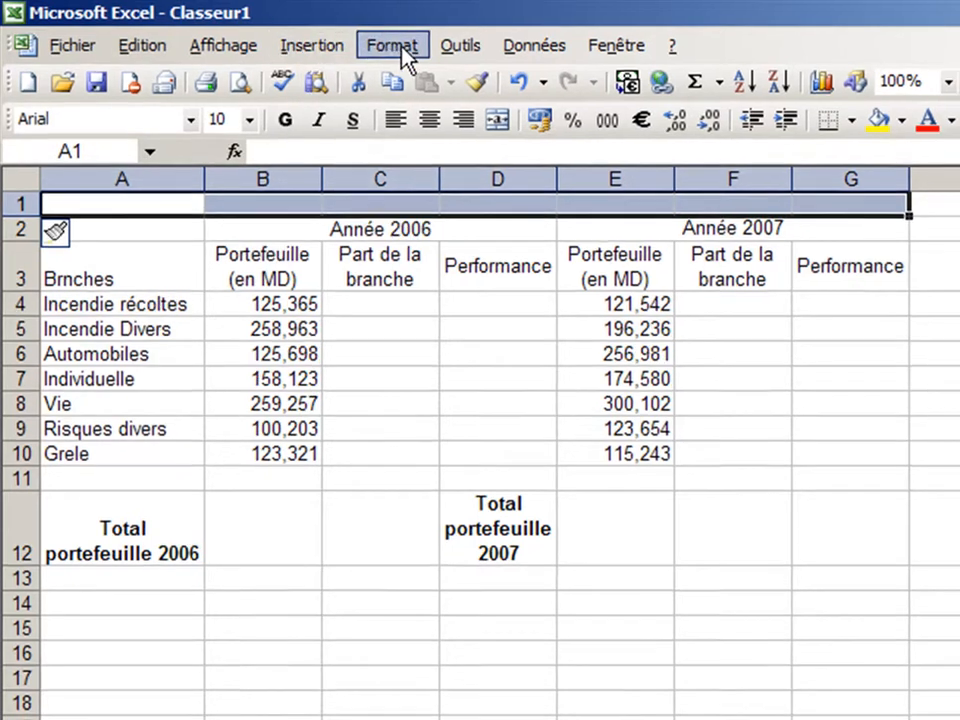
click(400, 46)
click(308, 56)
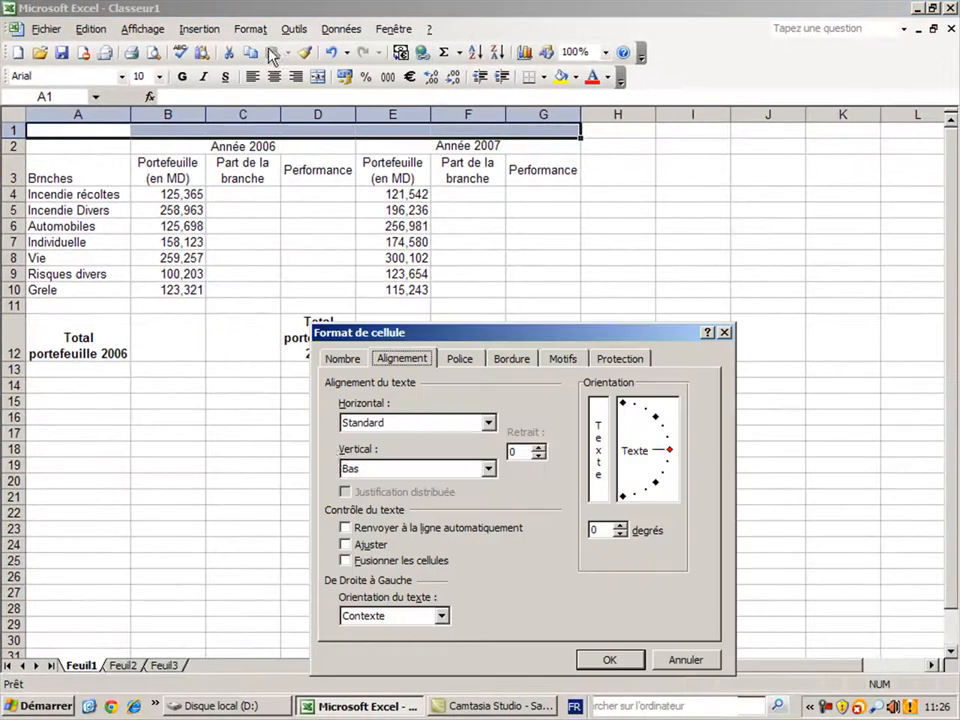
click(366, 566)
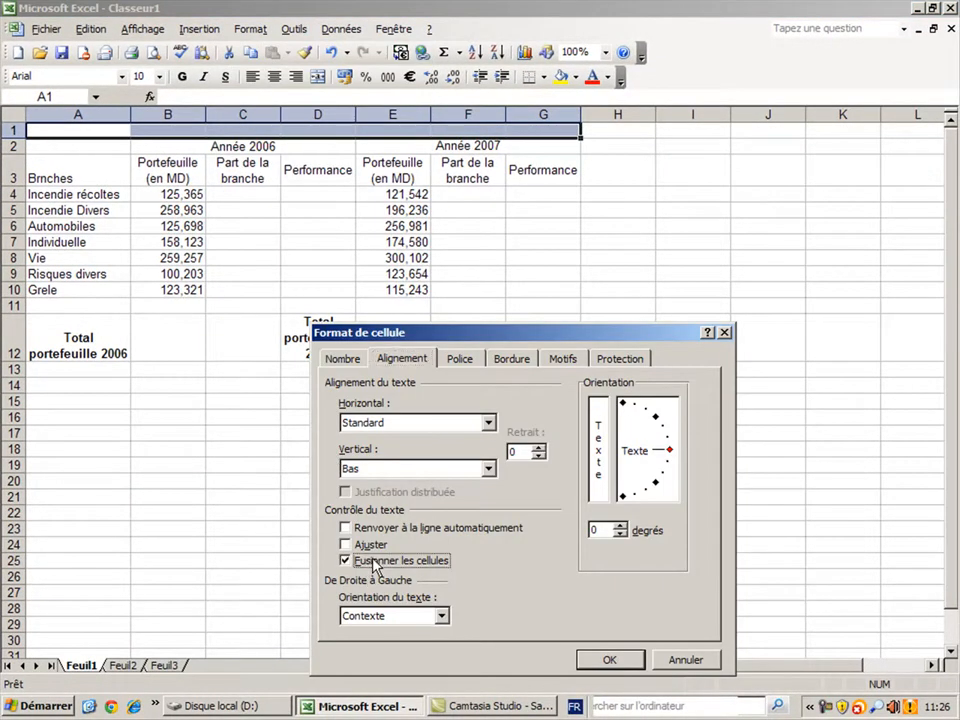
click(415, 423)
click(420, 402)
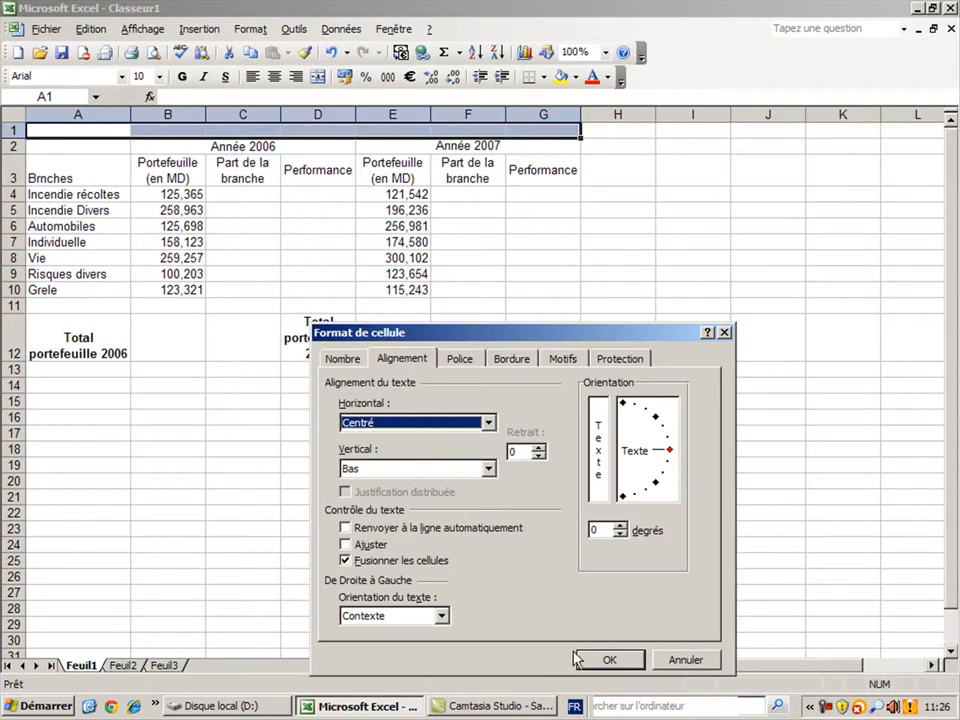
click(609, 659)
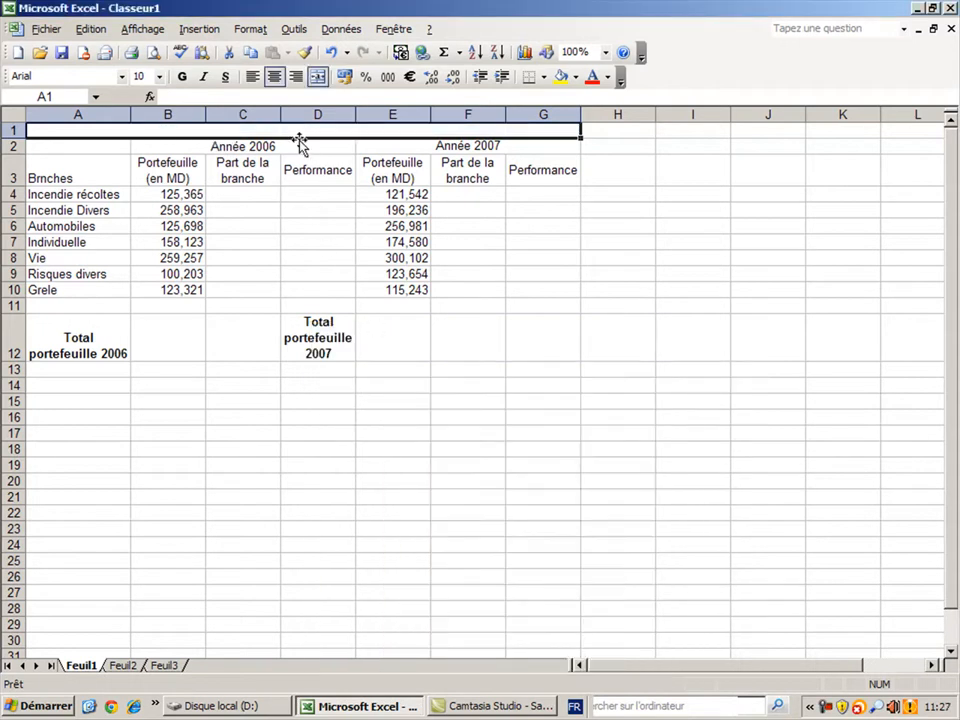
Enter the title Portefeuille 2006 - 2007 in the merged A1 cell and make it bold and italic
text(Porte)
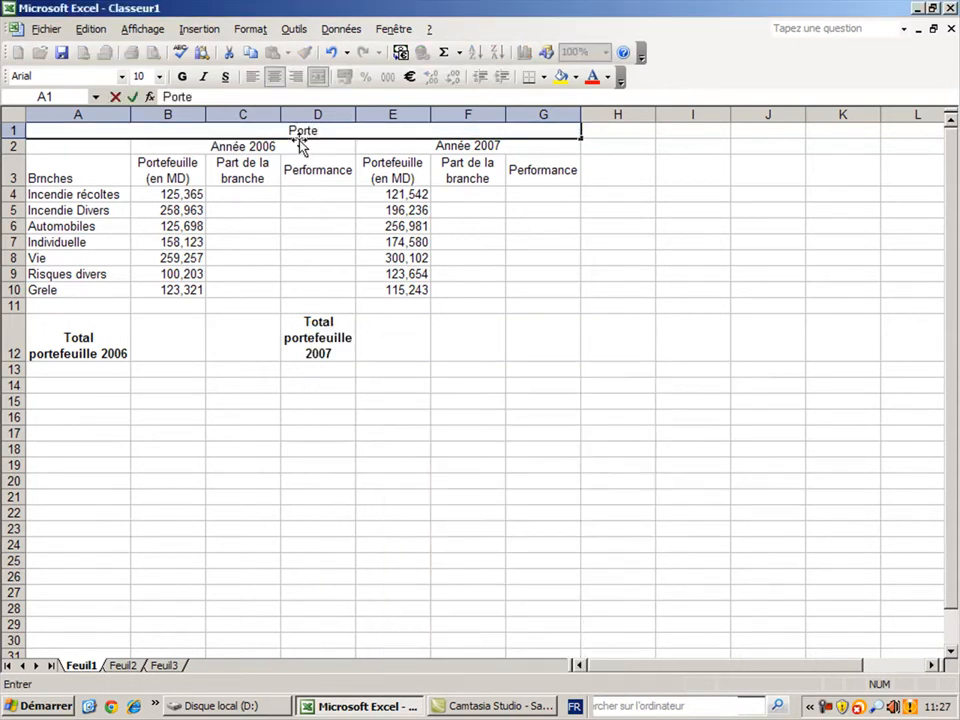
text(feuille 2006)
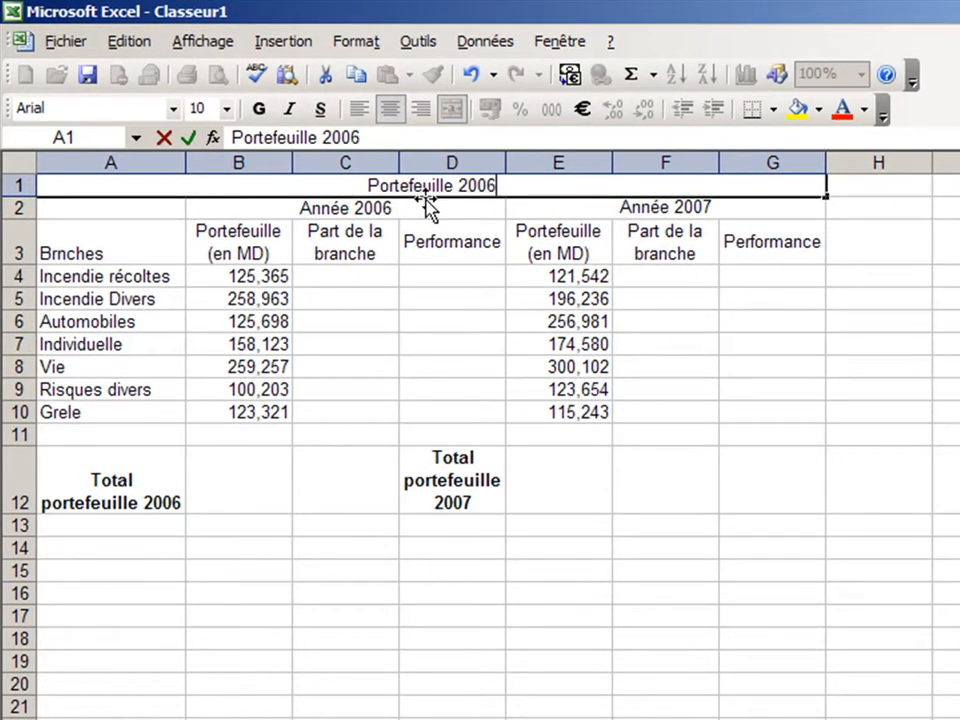
text( - 2007)
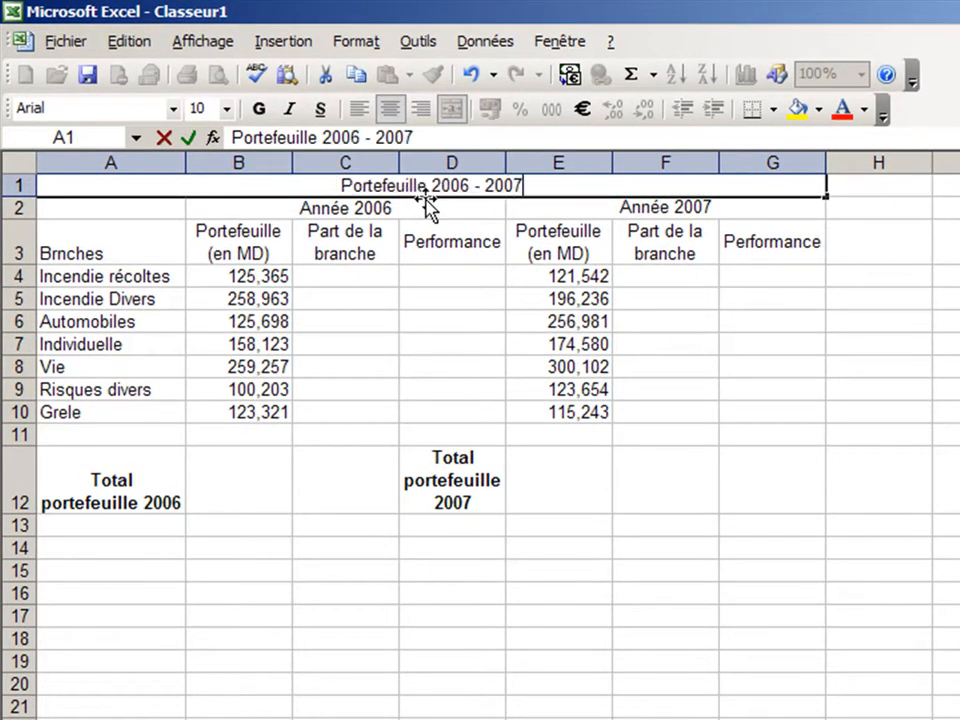
key(Return)
click(398, 182)
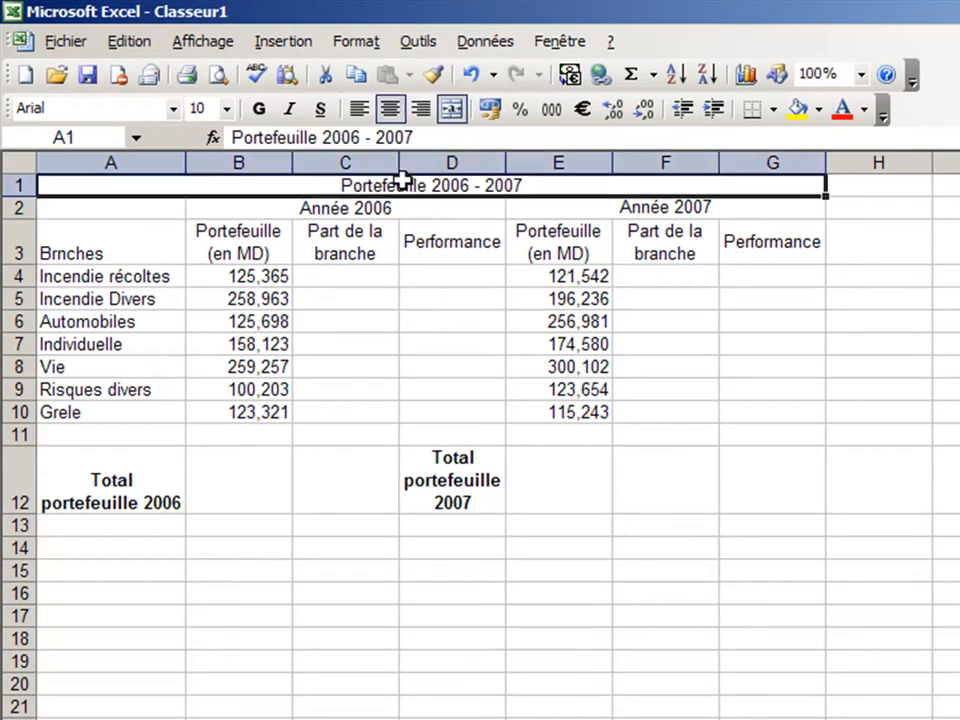
click(258, 108)
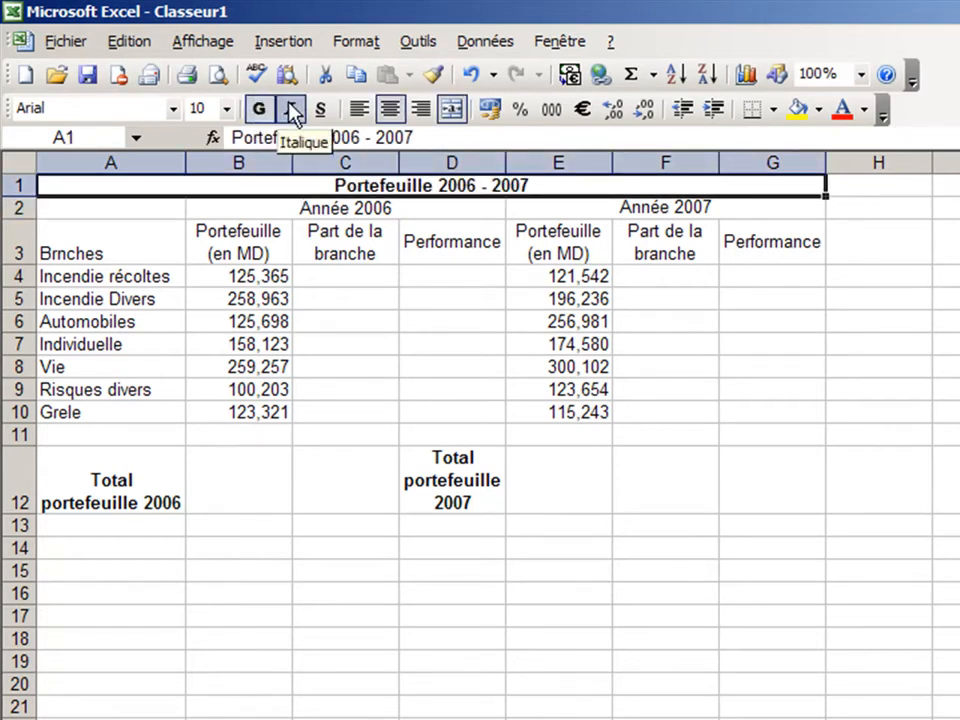
click(289, 109)
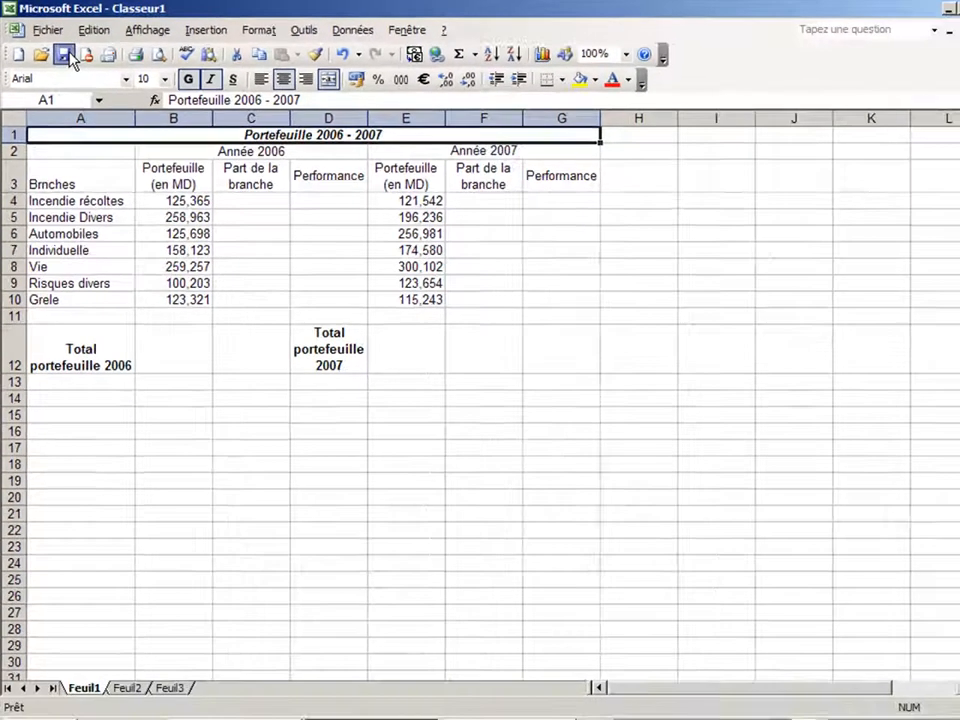
Save the workbook as exercice1 in the Excel folder on drive D:
click(87, 74)
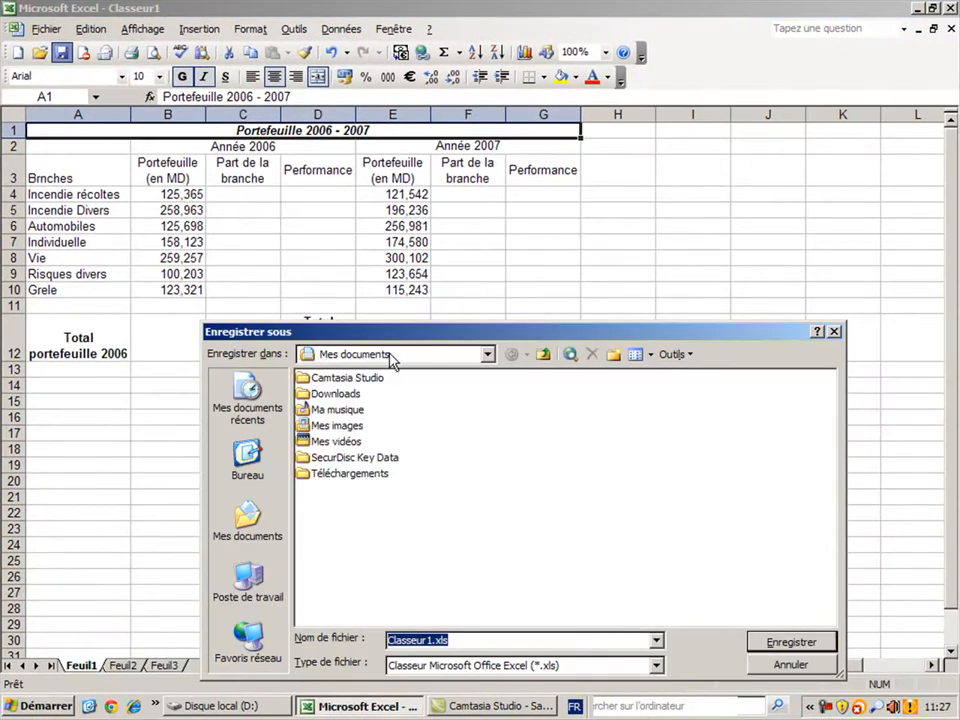
click(428, 362)
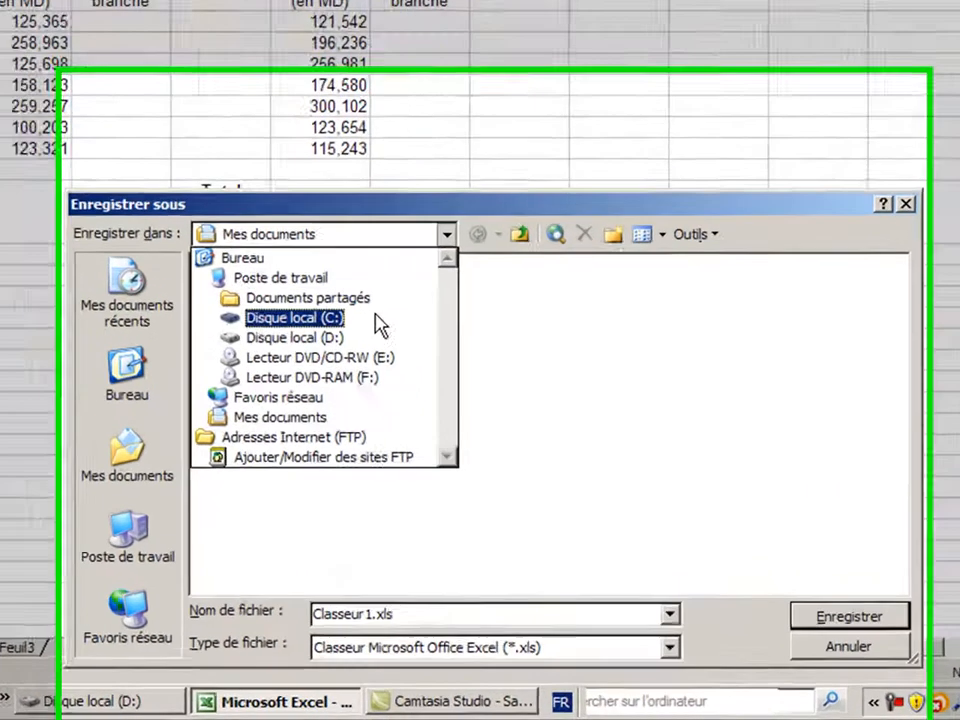
click(440, 438)
double_click(188, 214)
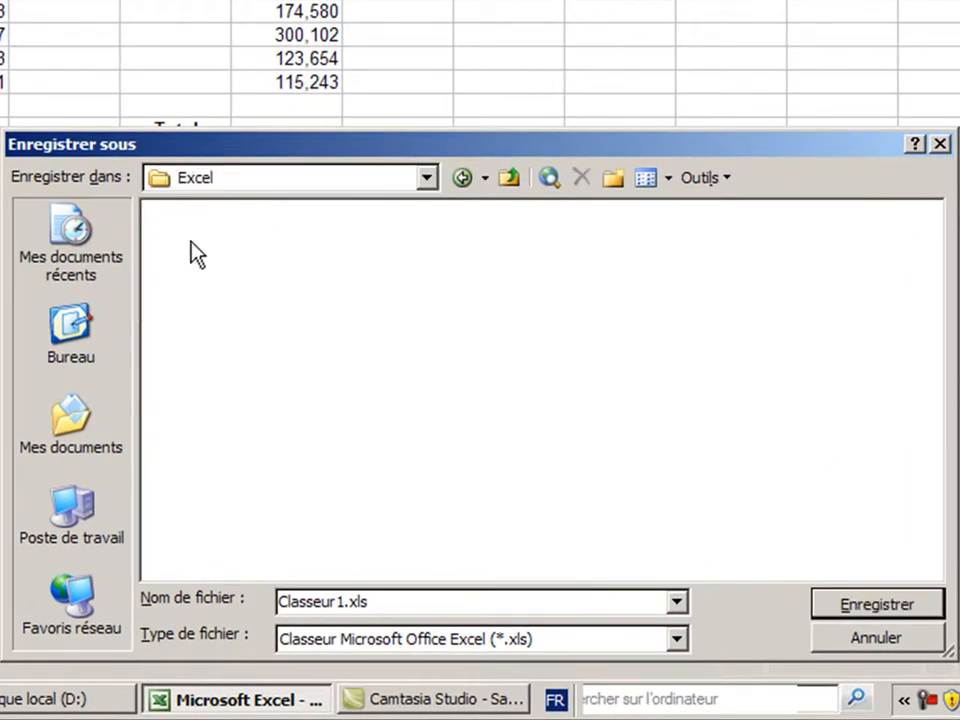
double_click(335, 600)
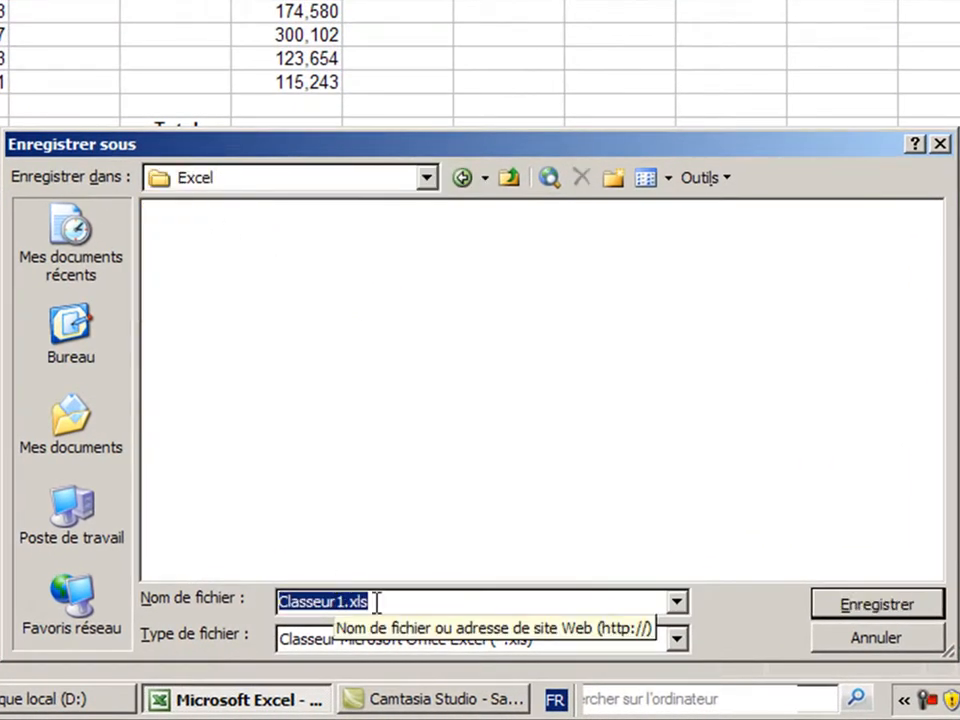
text(exer)
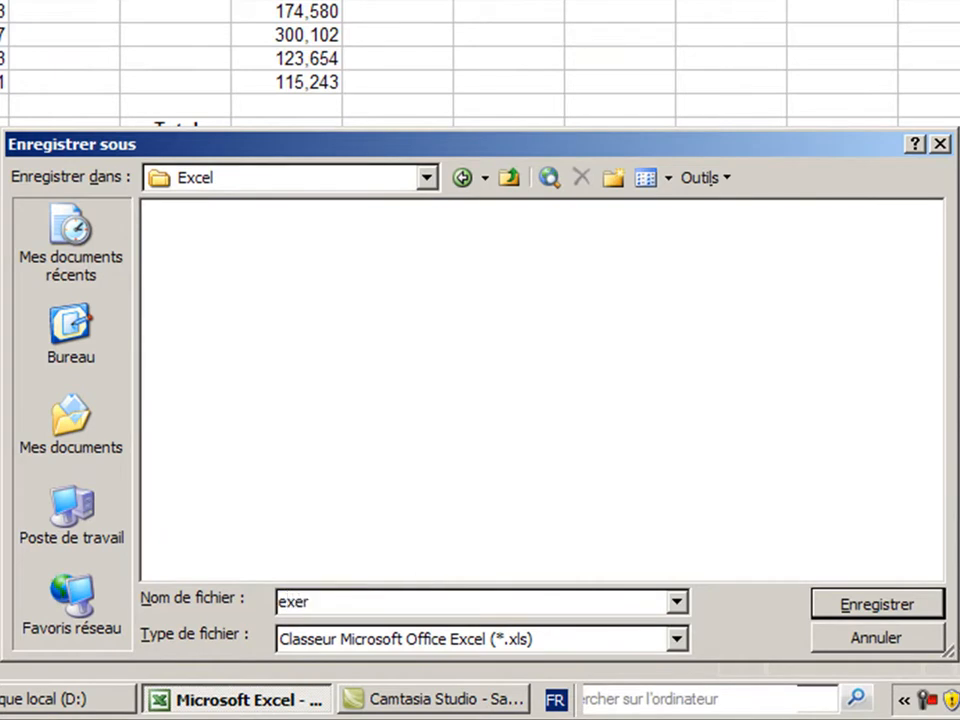
text(cice1)
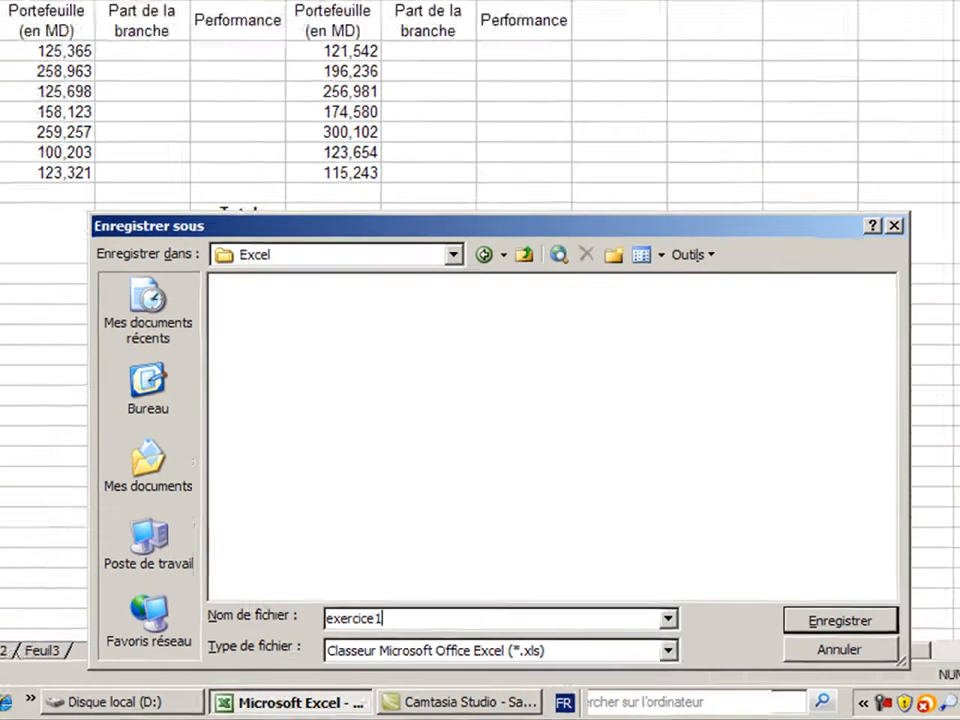
key(Return)
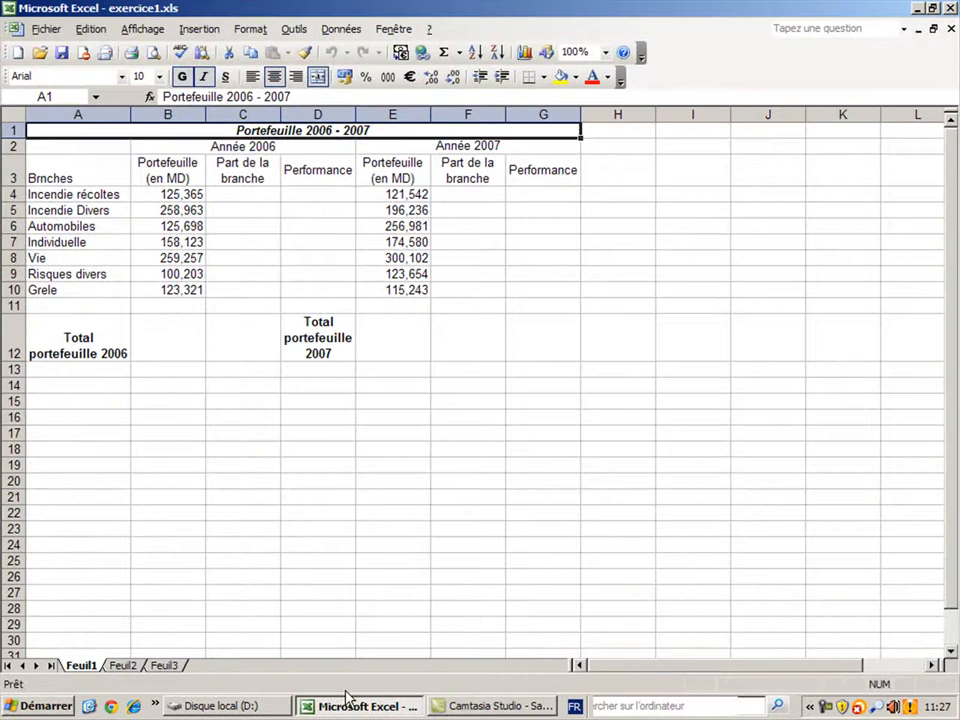
Switch to the file explorer, check for the saved exercice1.xls in D:\Excel, and return to the workbook
click(281, 706)
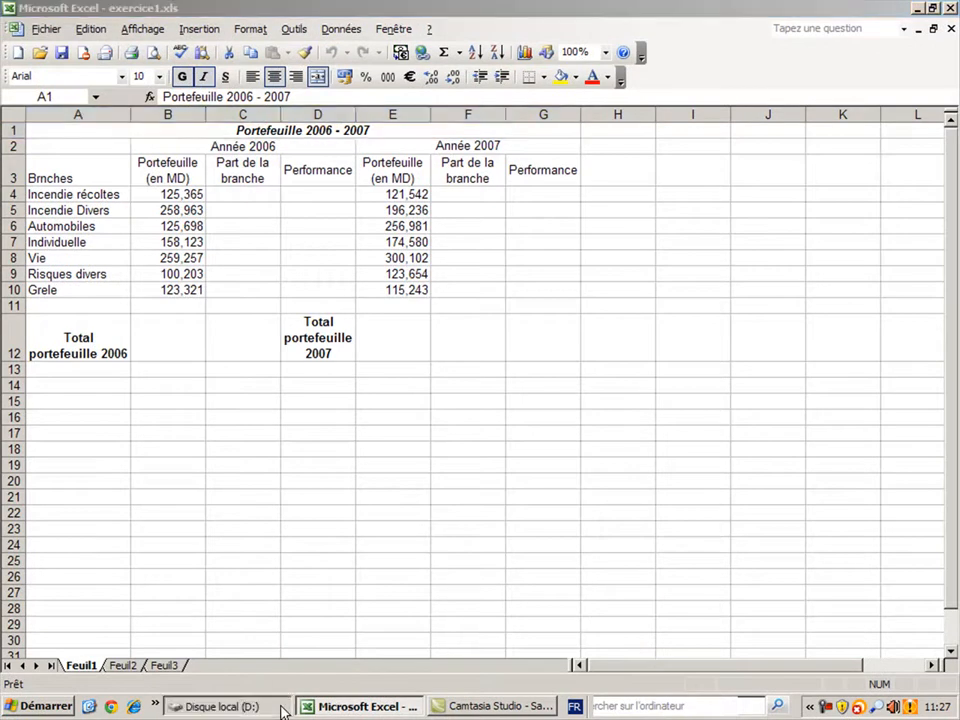
double_click(200, 150)
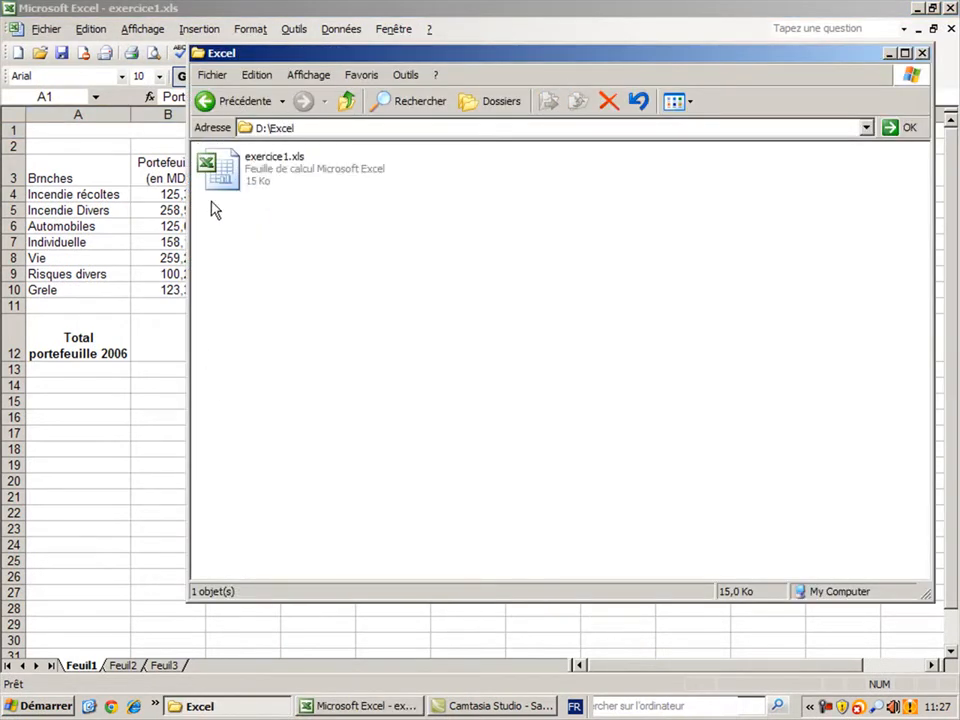
click(172, 417)
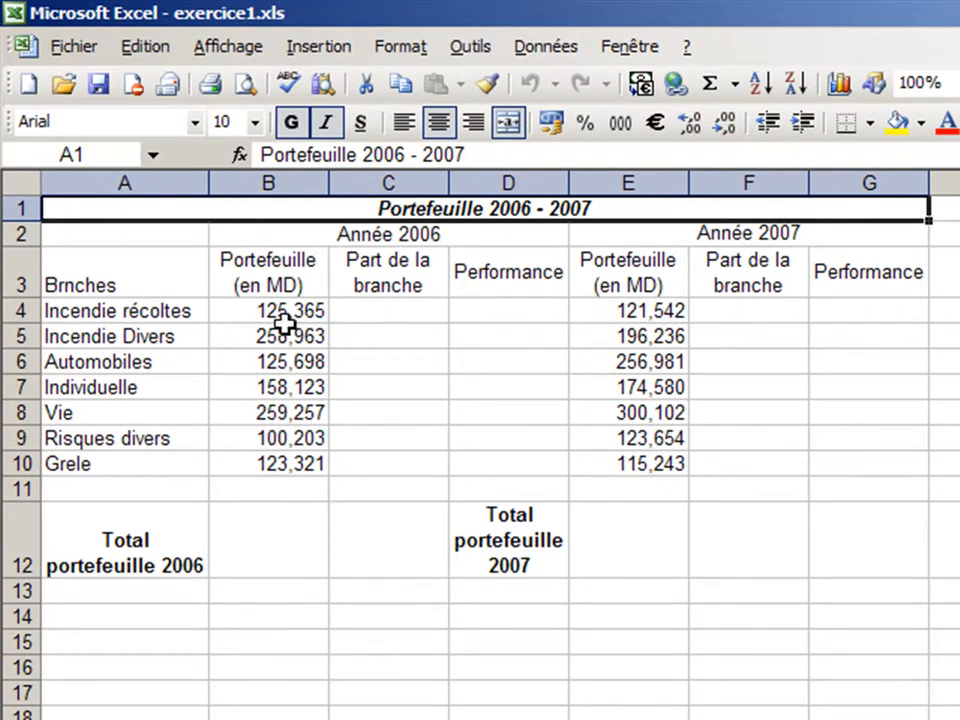
Enter the formula =B4/B12 in C4 for the Incendie récoltes share of the 2006 portfolio
click(396, 311)
text(=)
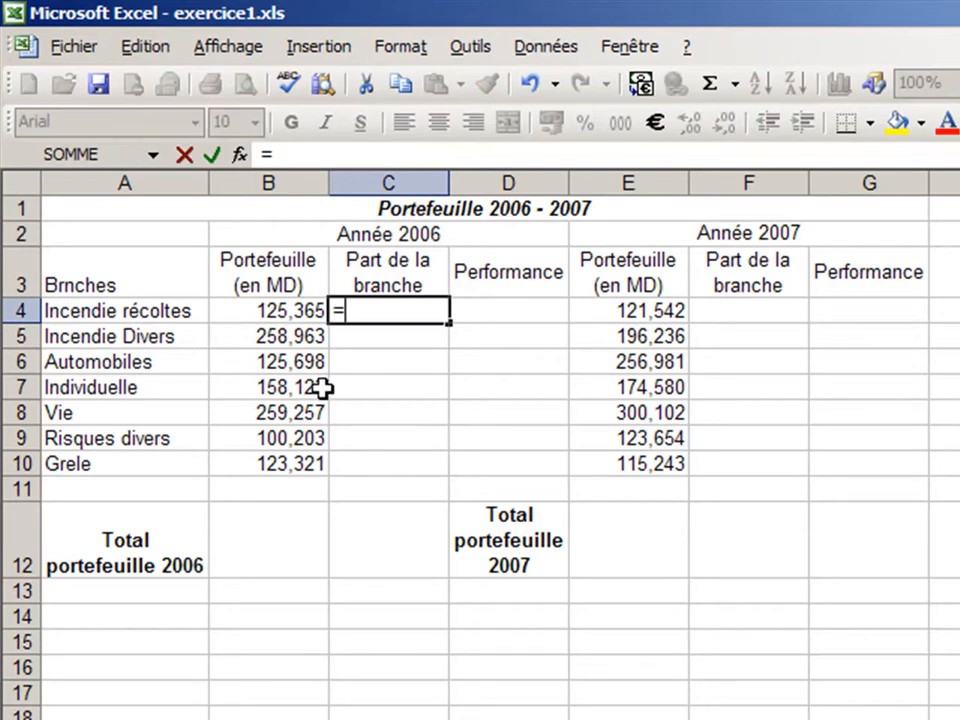
click(276, 310)
text(/)
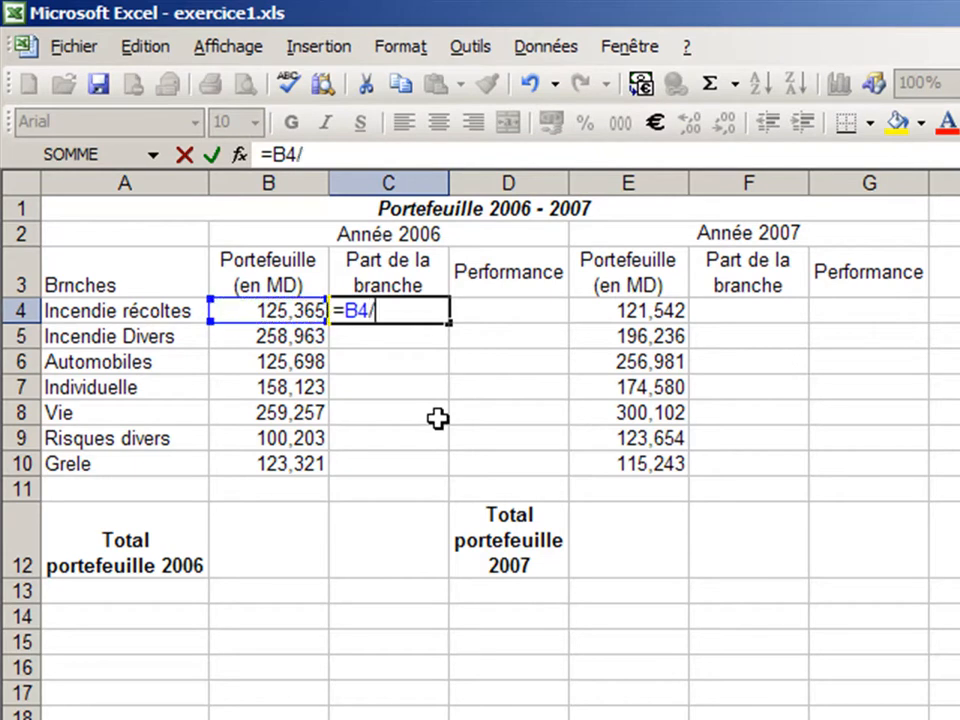
click(262, 542)
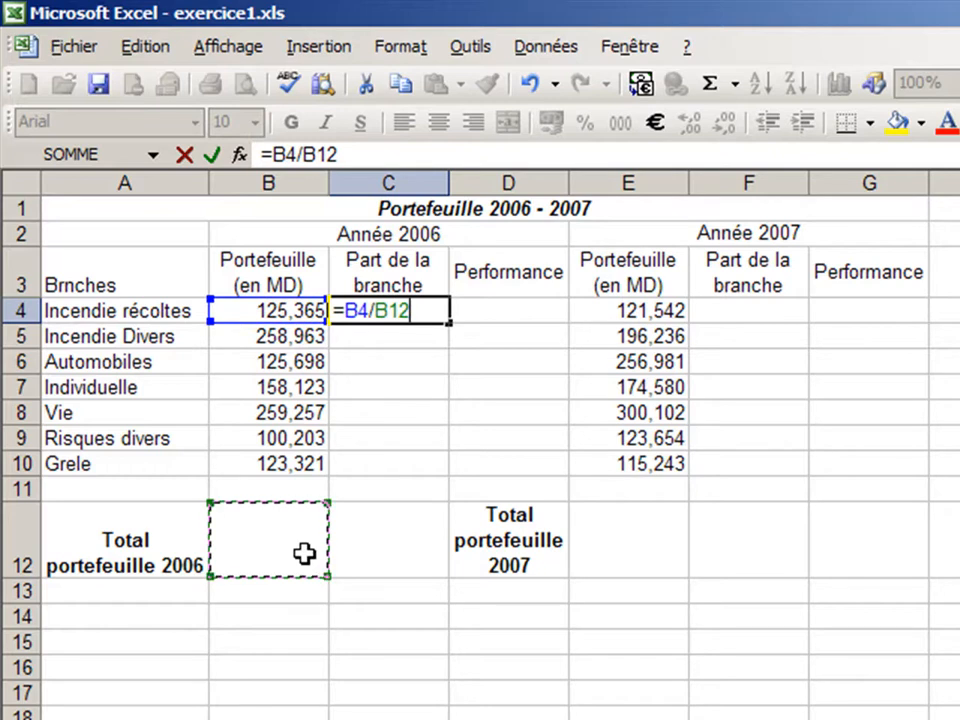
key(Return)
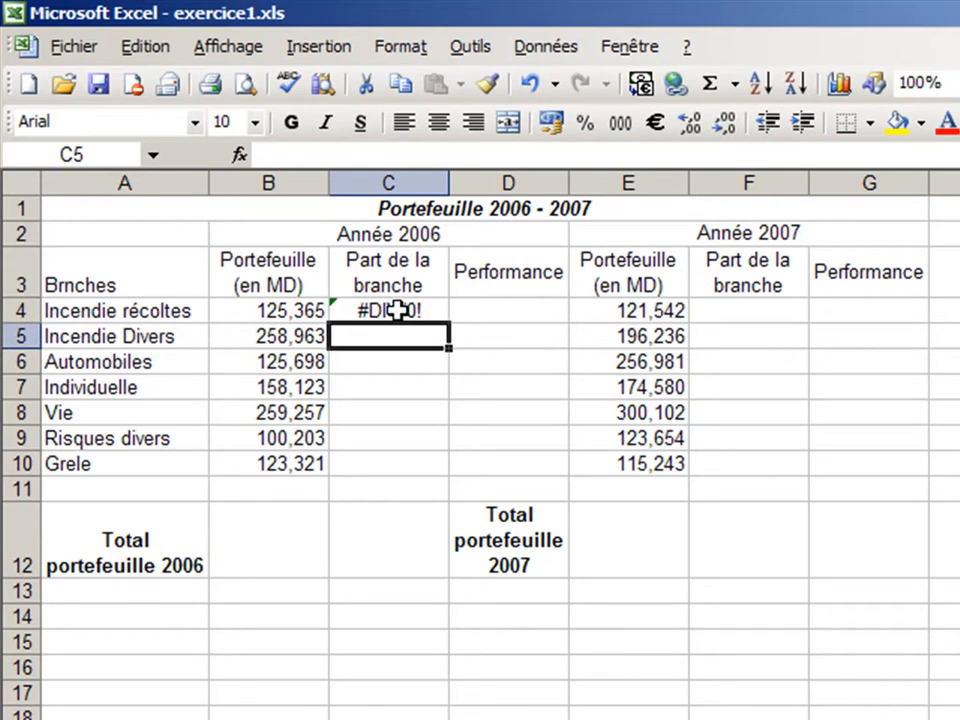
Insert the SOMME function over B4:B10 in B12 for the Total portefeuille 2006
click(302, 535)
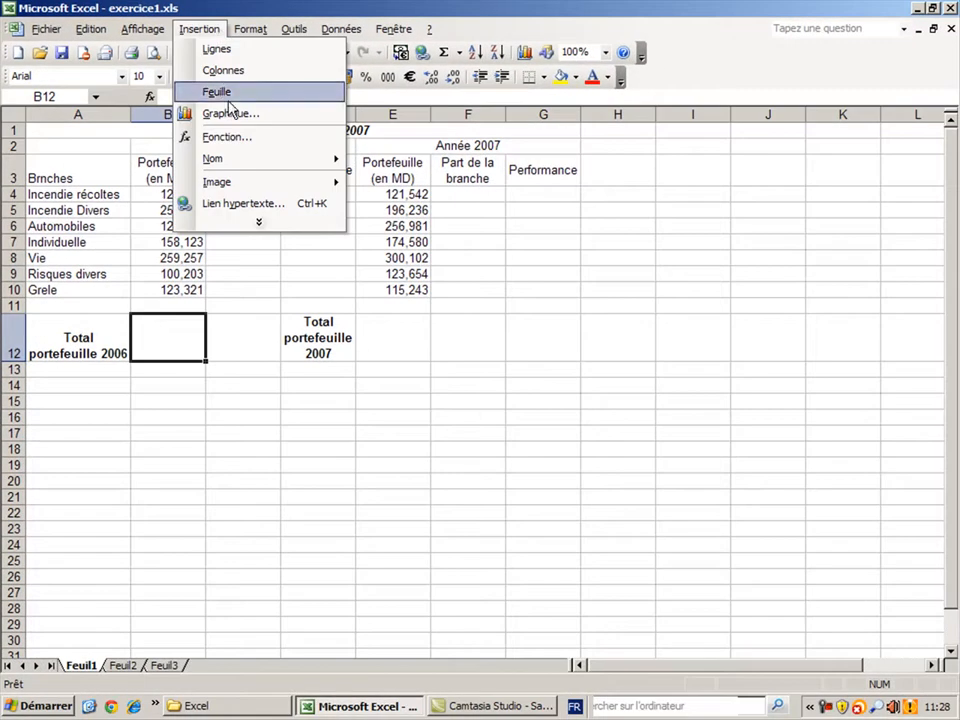
click(233, 137)
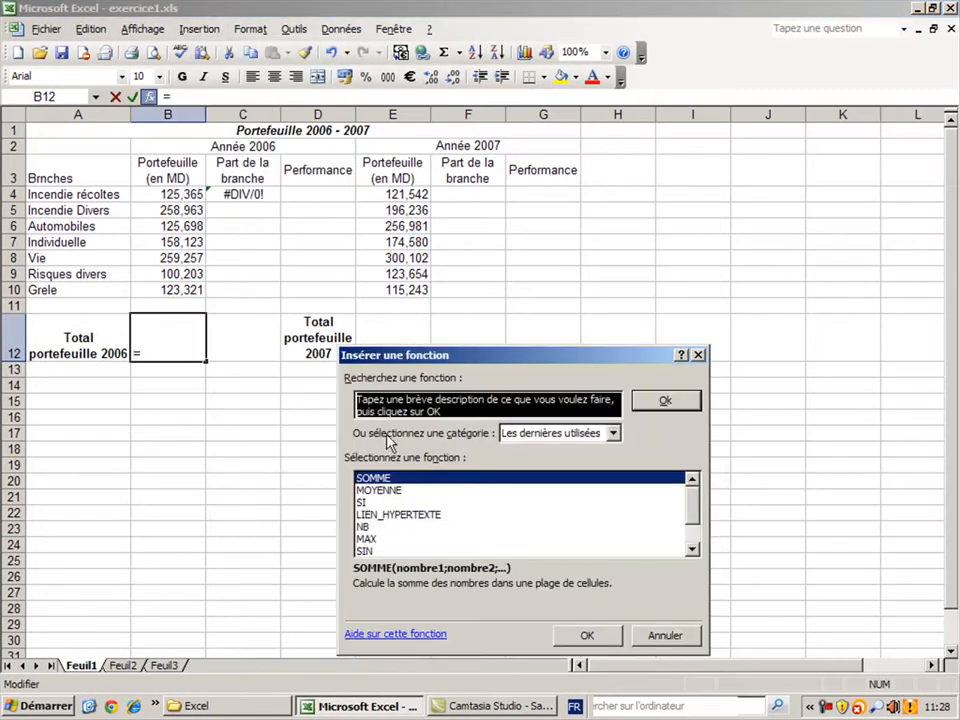
double_click(384, 478)
drag(350, 336, 386, 344)
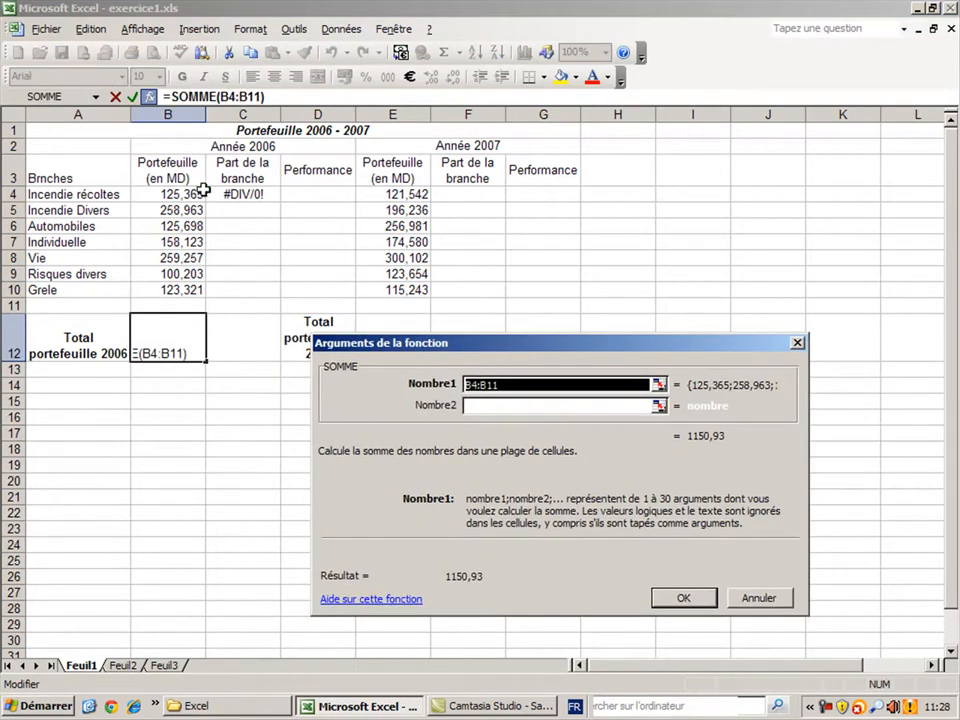
drag(186, 192, 185, 288)
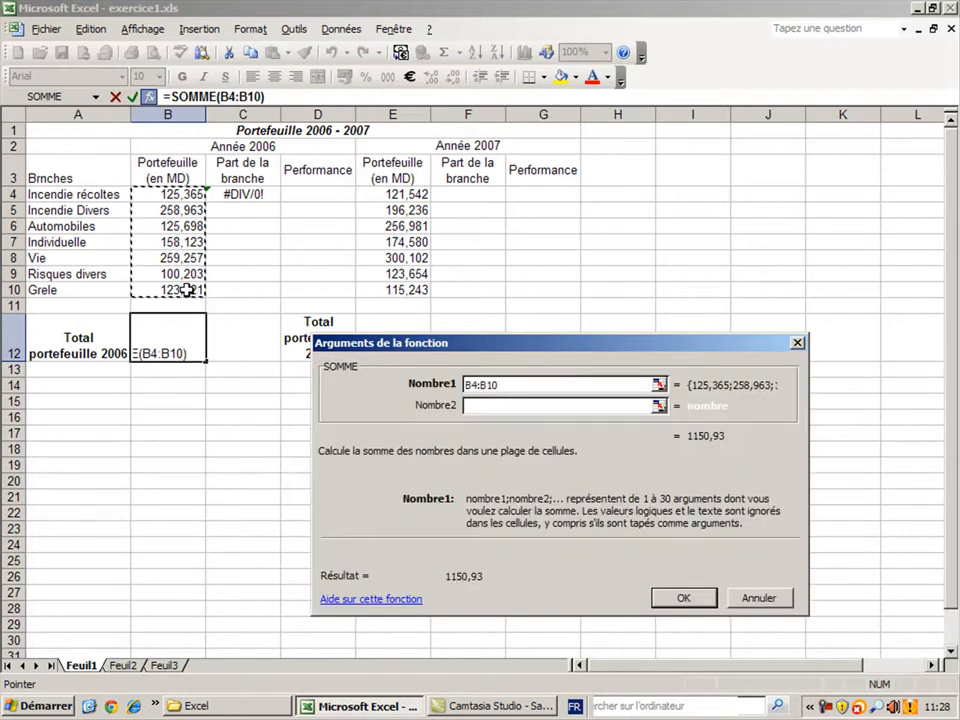
click(680, 597)
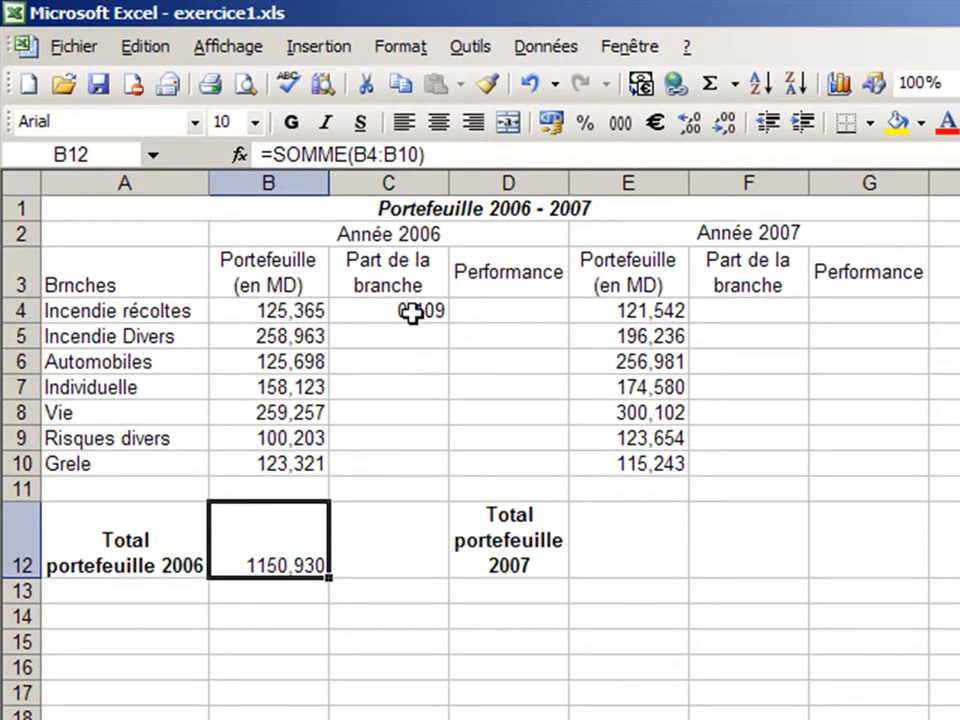
Try to copy the C4 share formula down to C10, and inspect the cell references in C5's formula
click(413, 312)
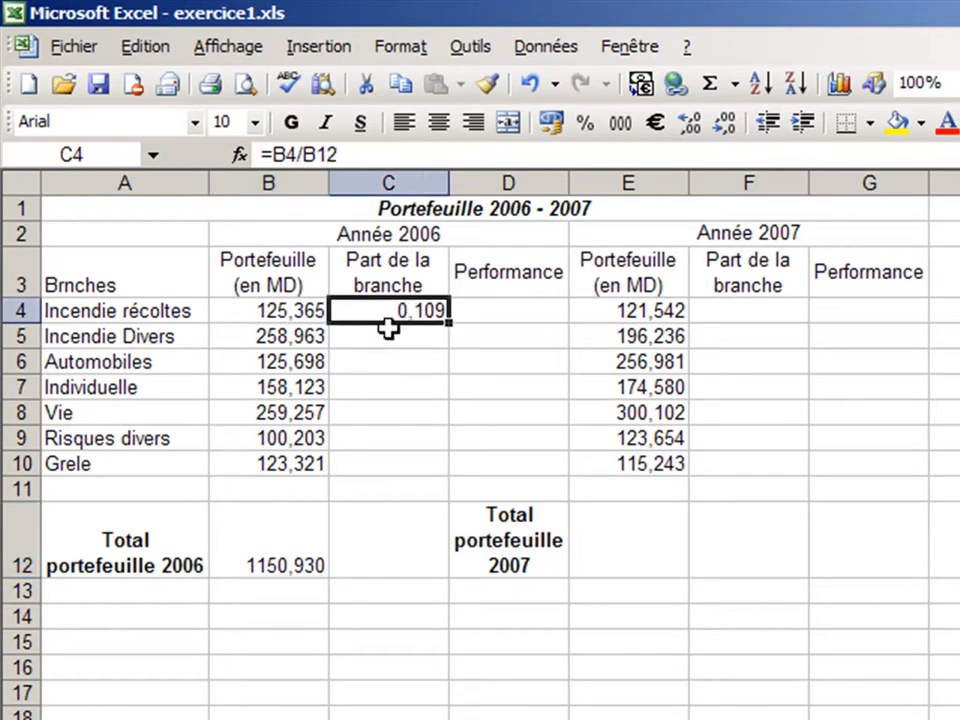
drag(392, 311, 440, 470)
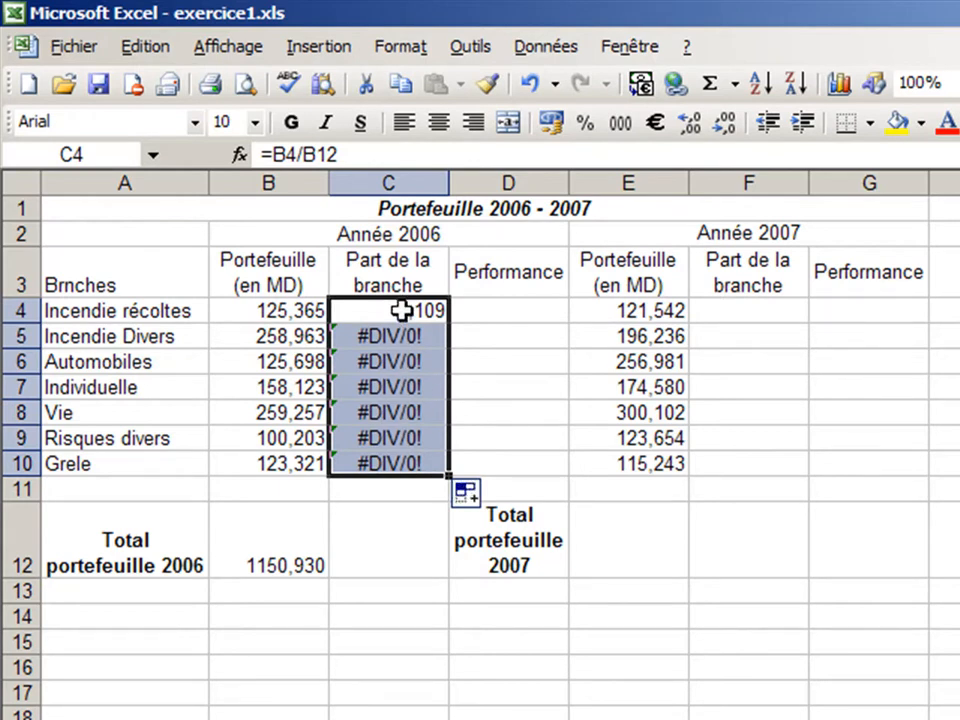
click(264, 552)
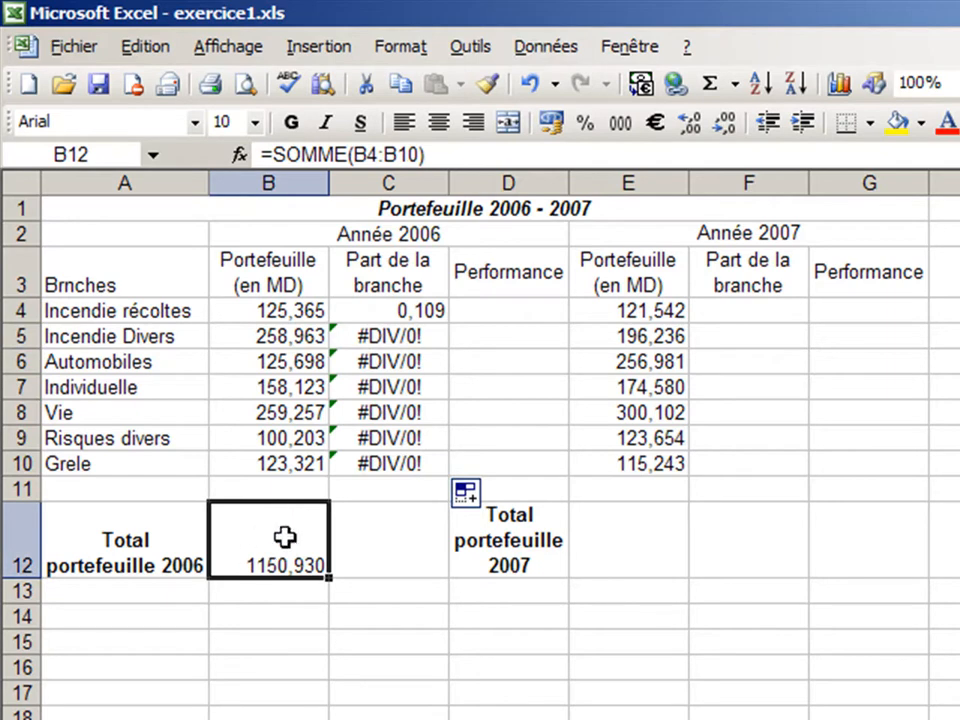
click(390, 337)
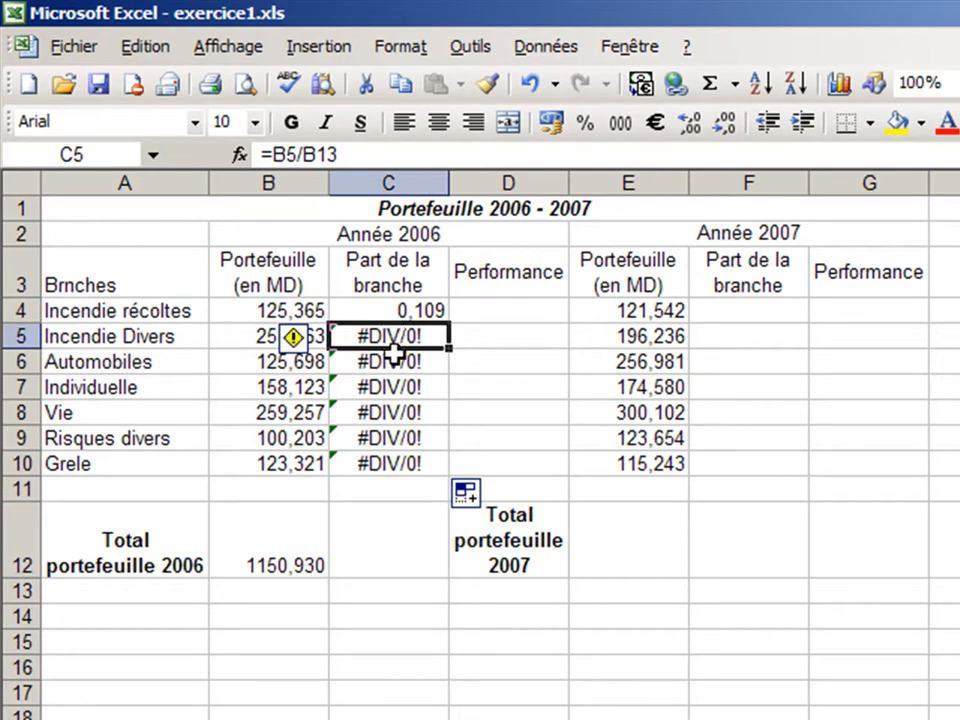
click(332, 154)
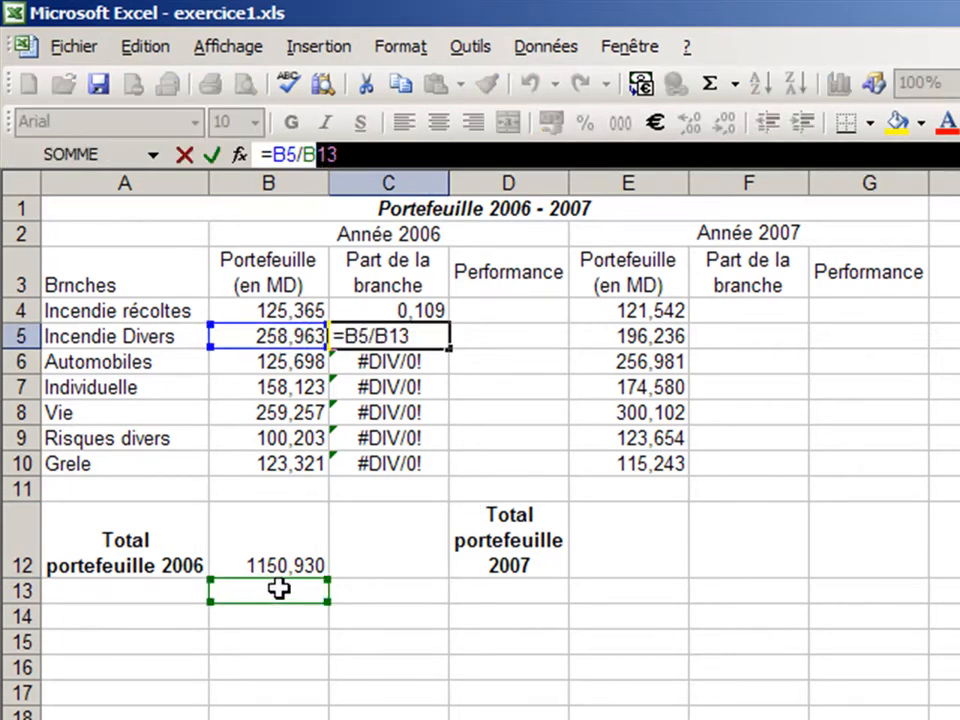
Clear the branch share formulas from C4:C10
click(372, 310)
drag(403, 309, 398, 470)
key(Delete)
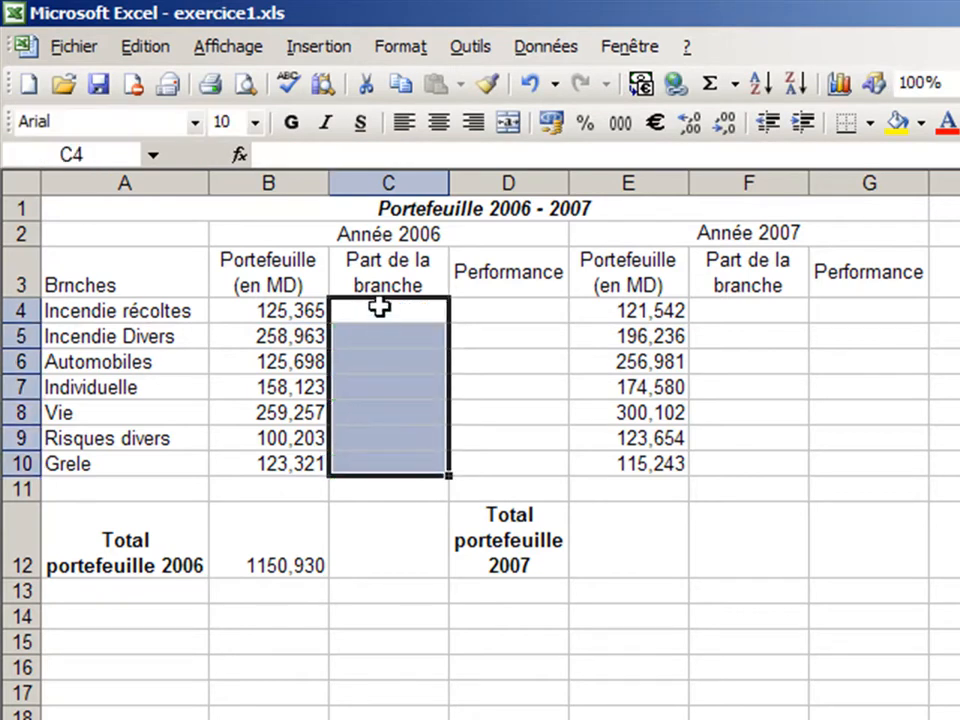
Enter =B4/$B$12 in C4 with an absolute reference to the 2006 total, and fill it down to C10
click(379, 307)
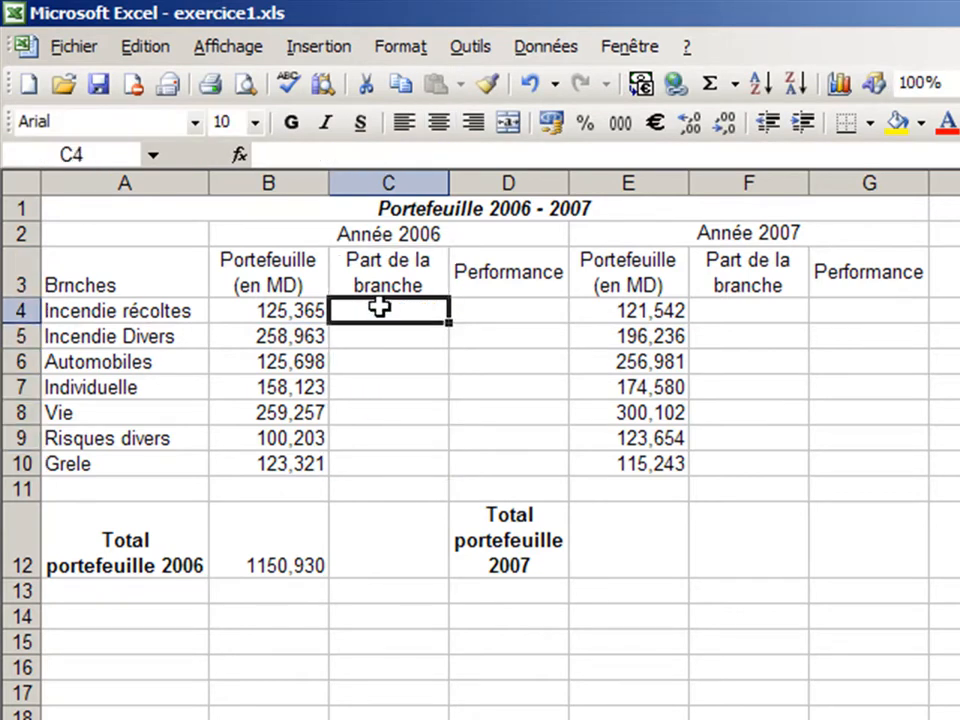
text(=)
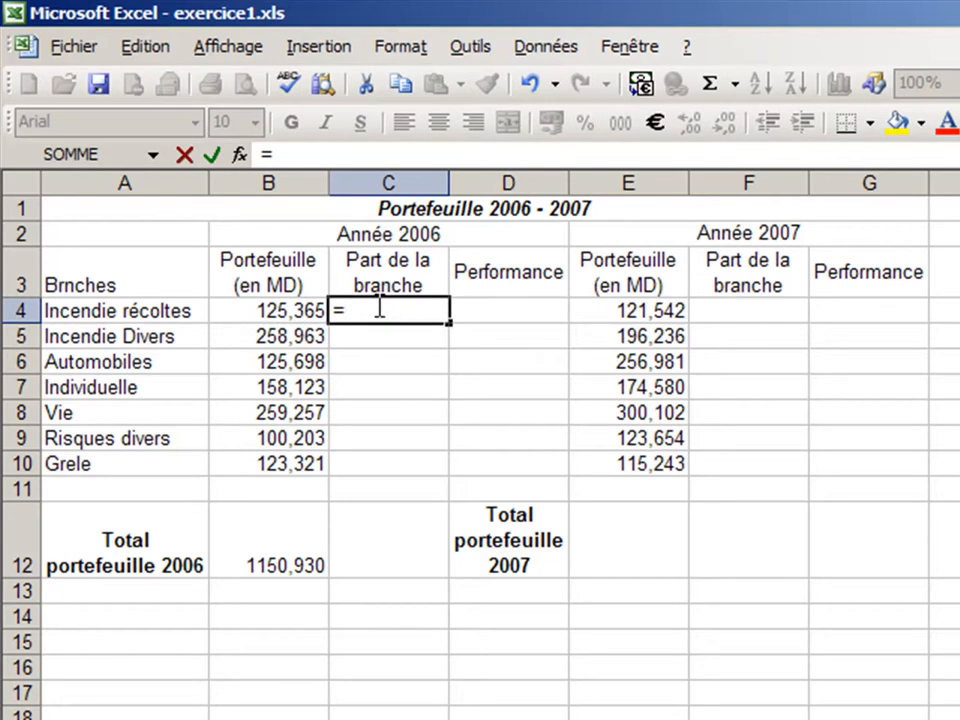
click(291, 311)
text(/)
click(302, 561)
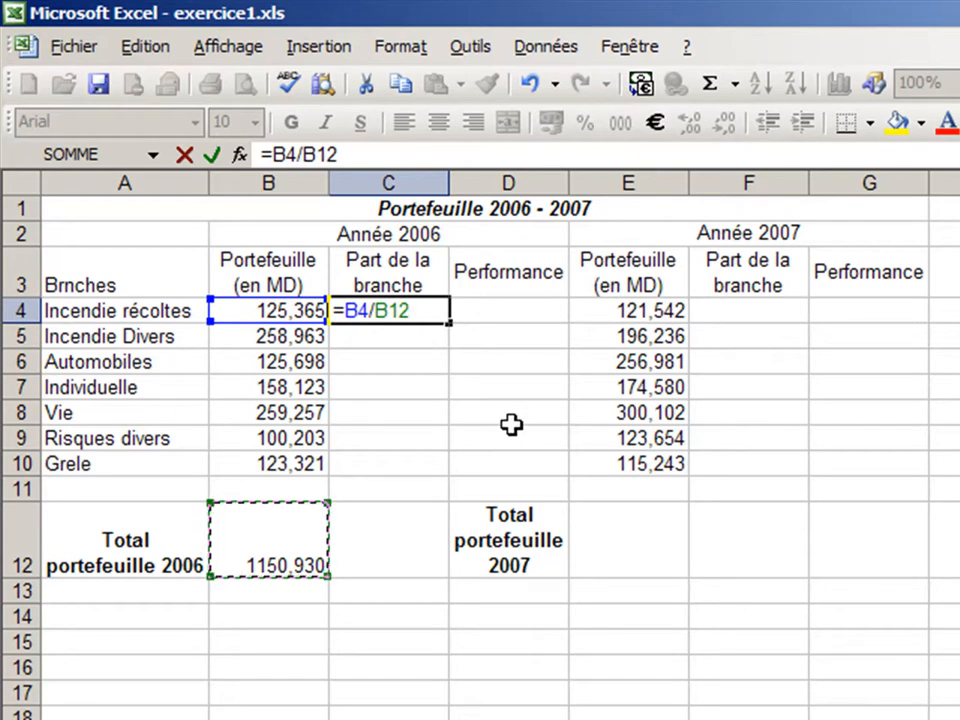
key(F4)
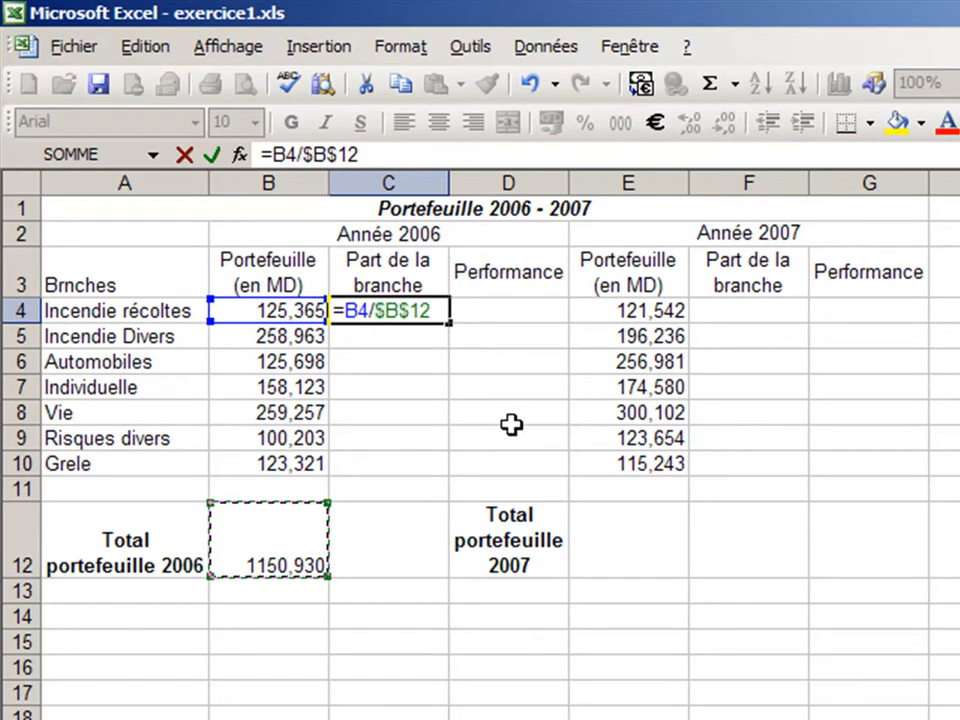
key(Return)
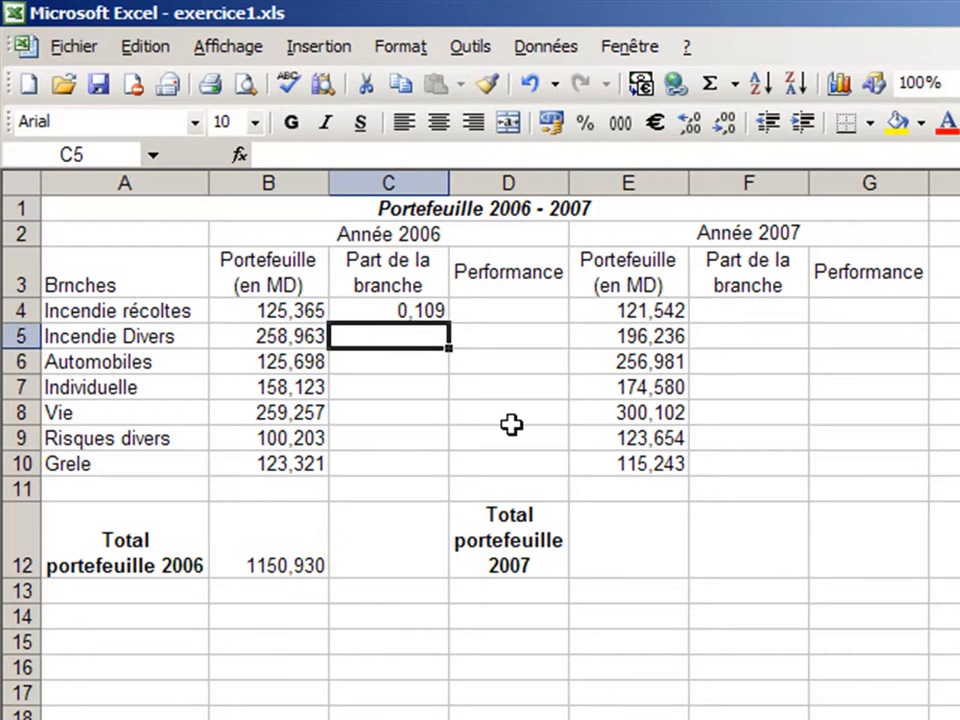
click(415, 312)
drag(448, 322, 445, 474)
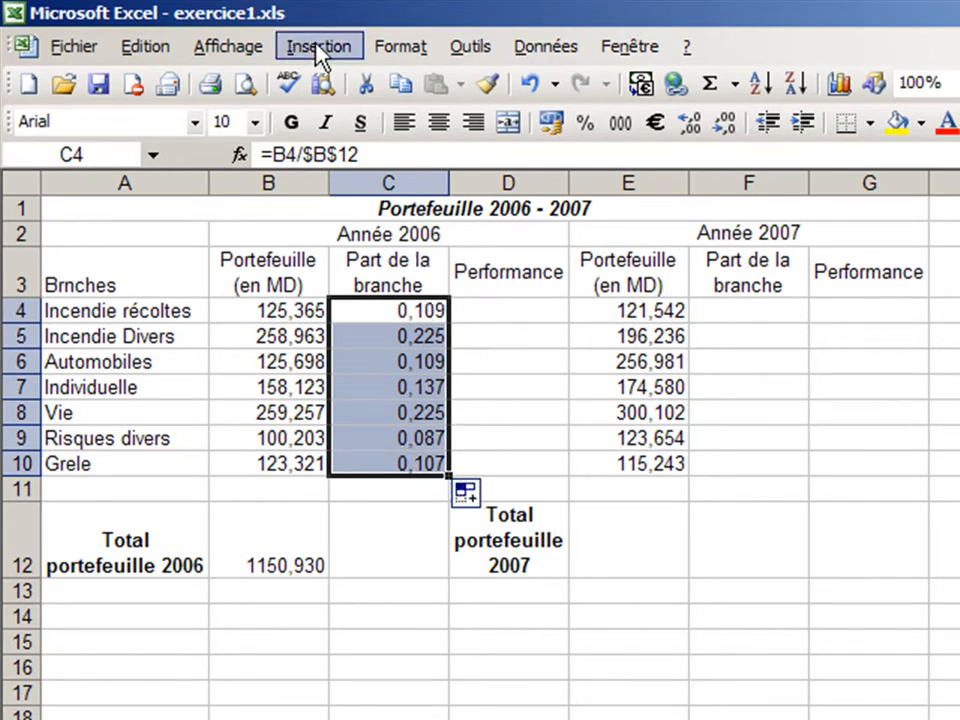
Format the 2006 branch shares in C4:C10 as Pourcentage
click(400, 46)
click(440, 77)
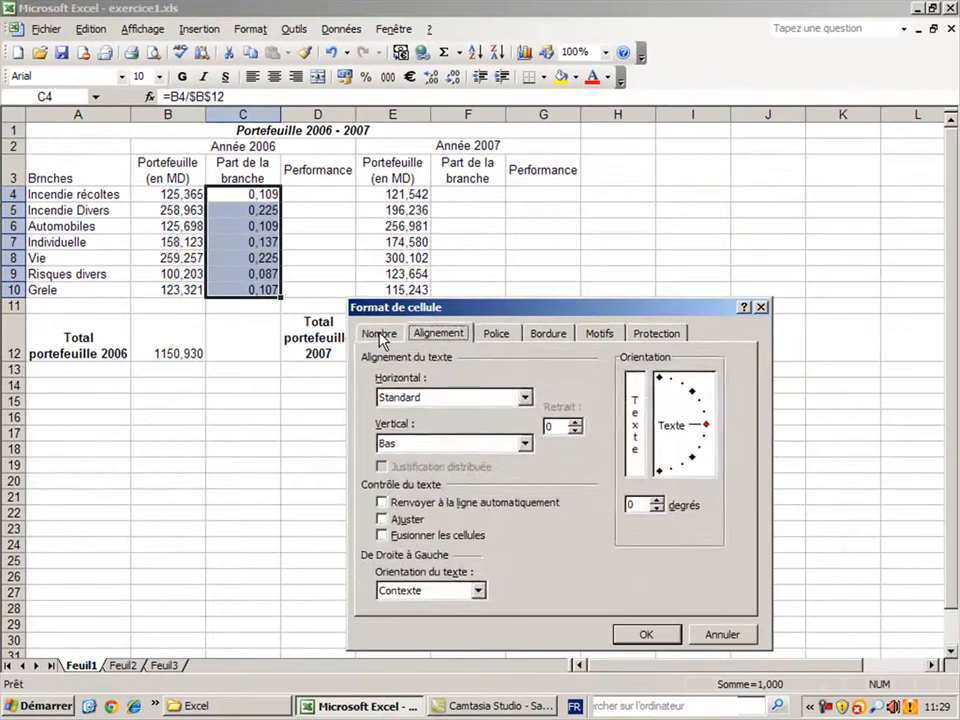
click(379, 334)
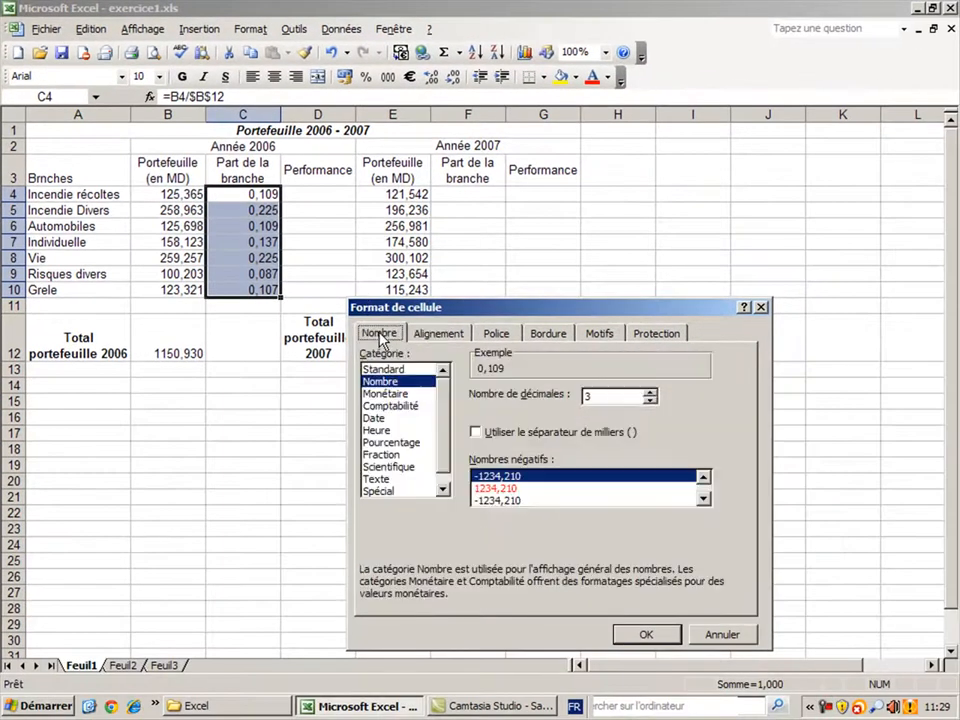
click(399, 443)
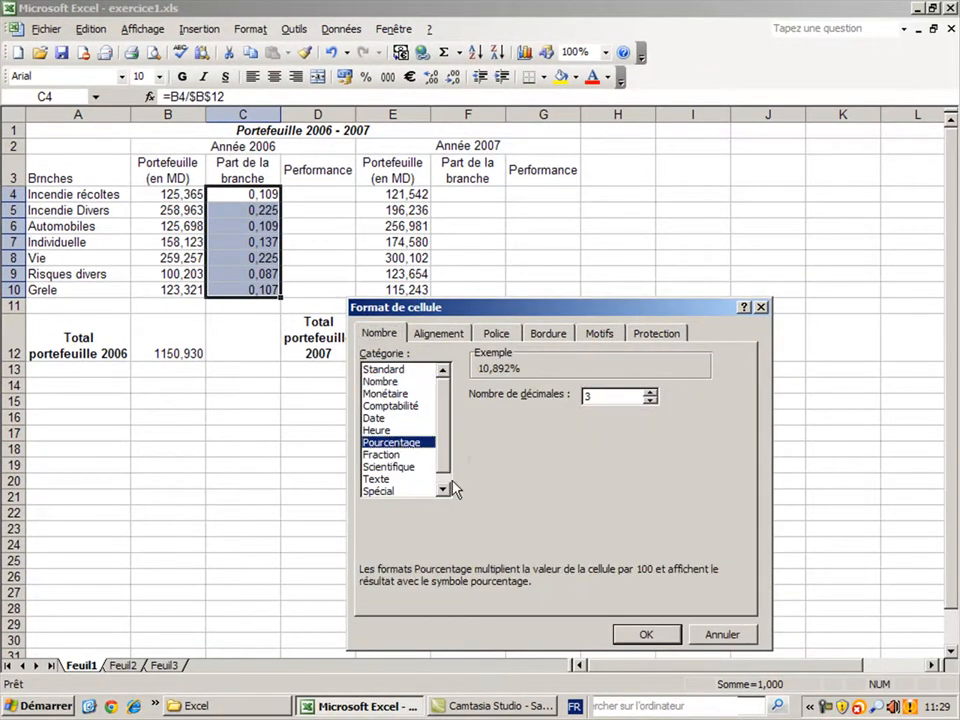
click(647, 635)
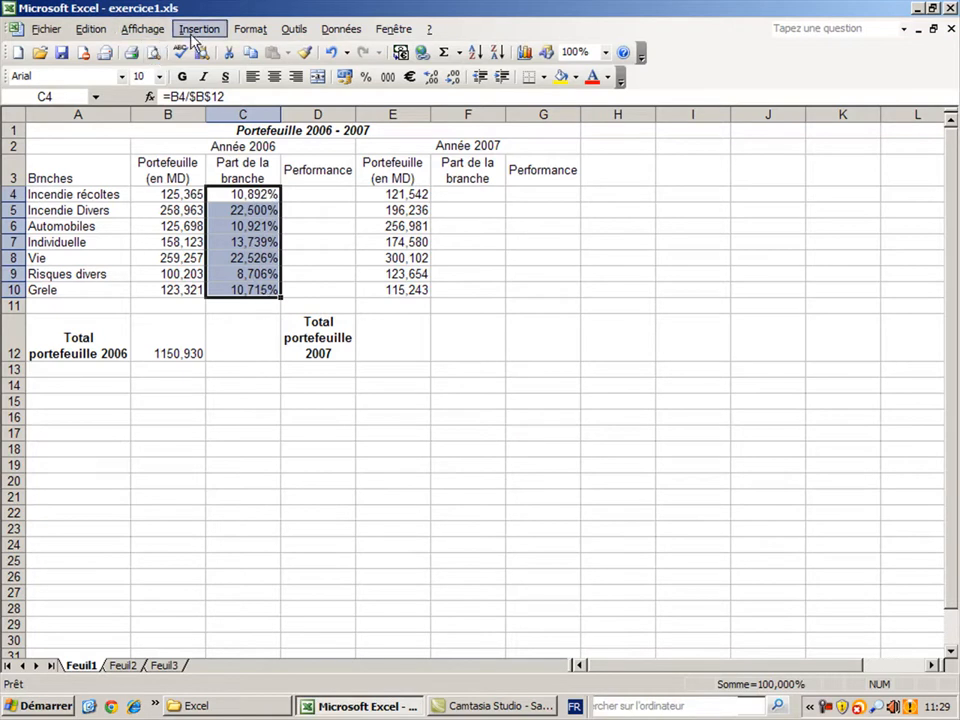
Set the percentage format of C4:C10 to 2 decimal places
click(248, 29)
click(259, 51)
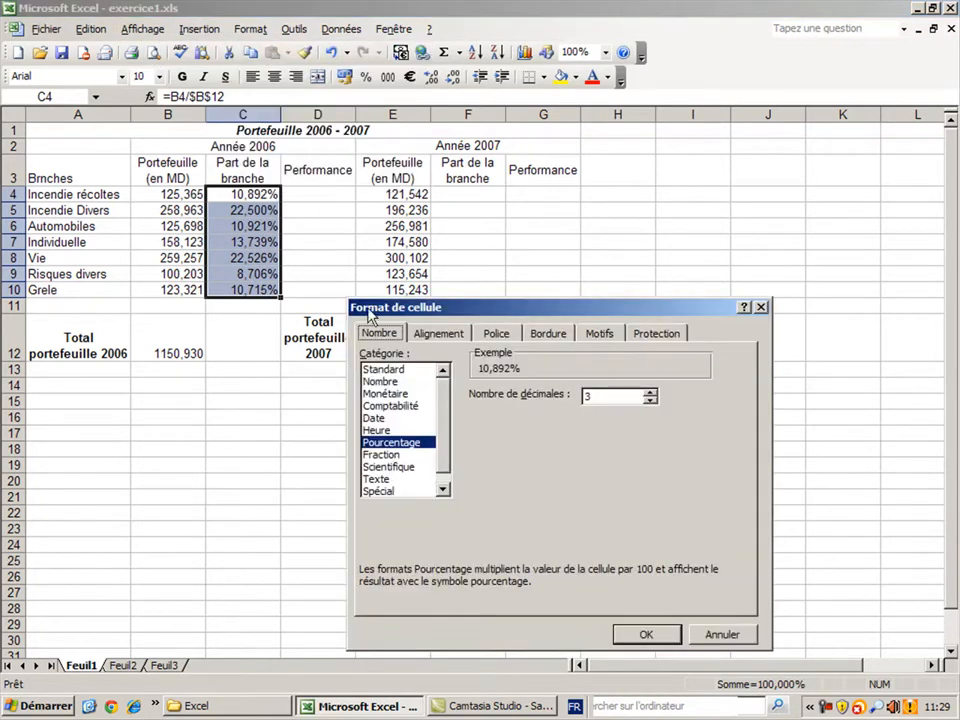
click(650, 400)
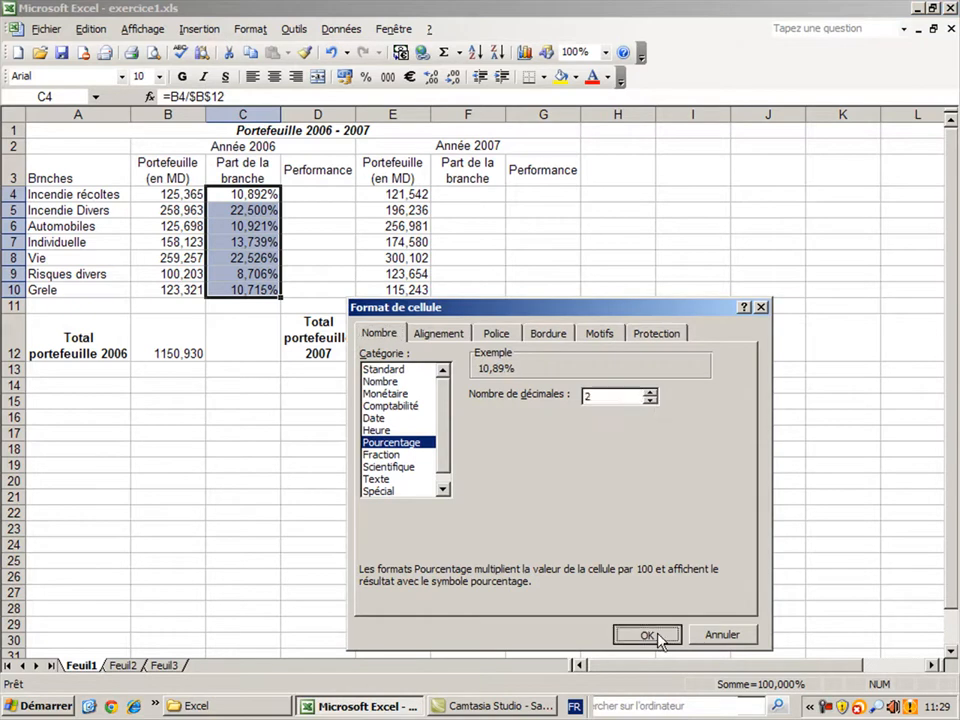
click(646, 635)
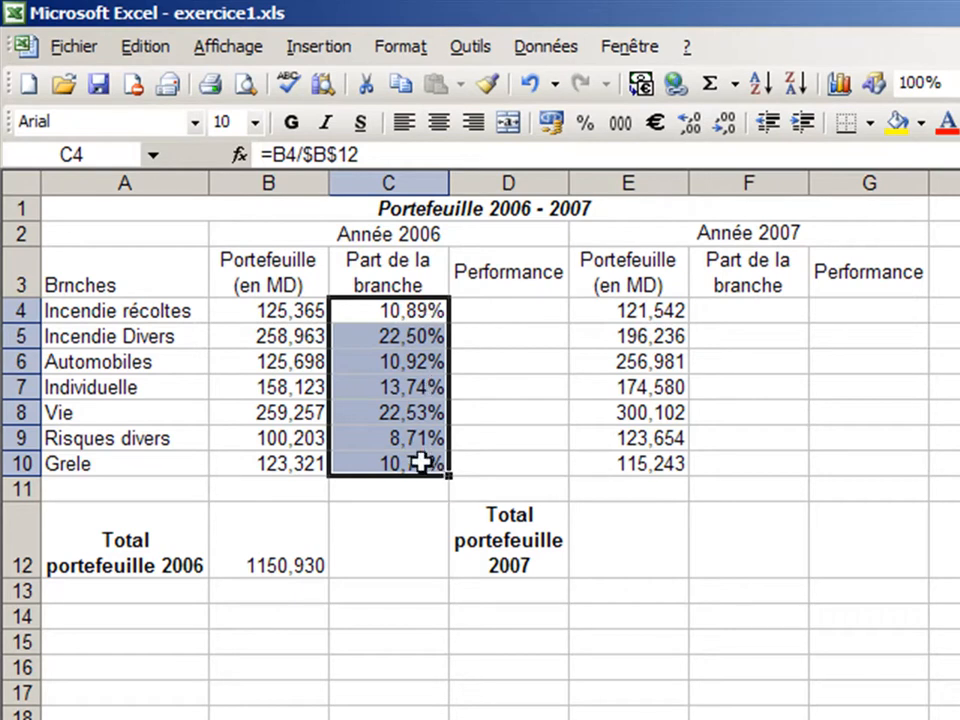
Insert the SOMME function over E4:E10 in E12 for the Total portefeuille 2007
click(652, 552)
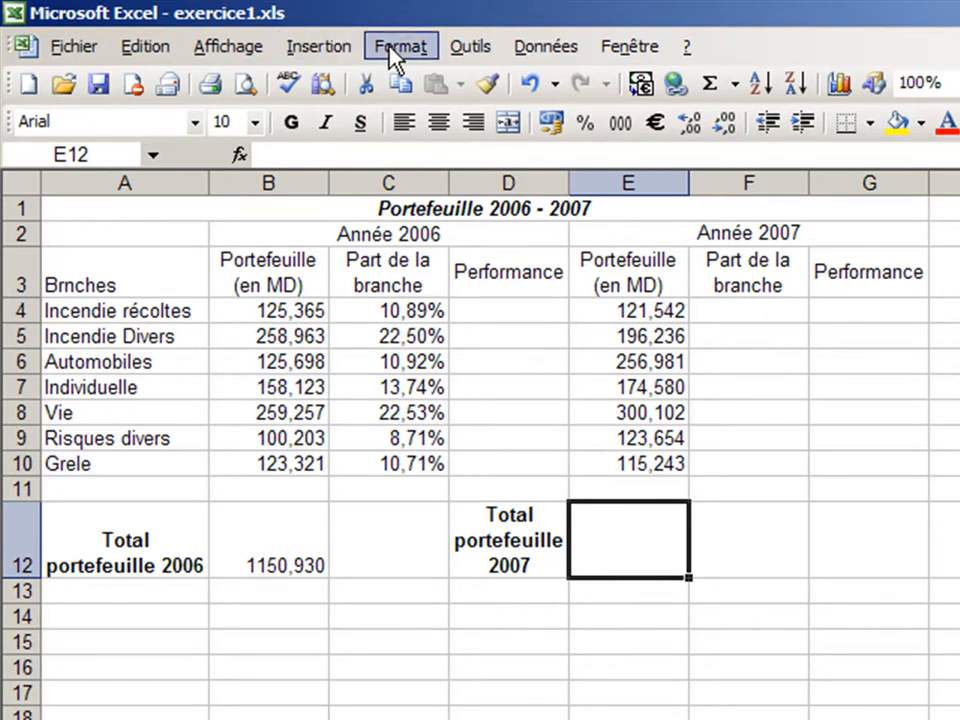
click(318, 46)
click(326, 197)
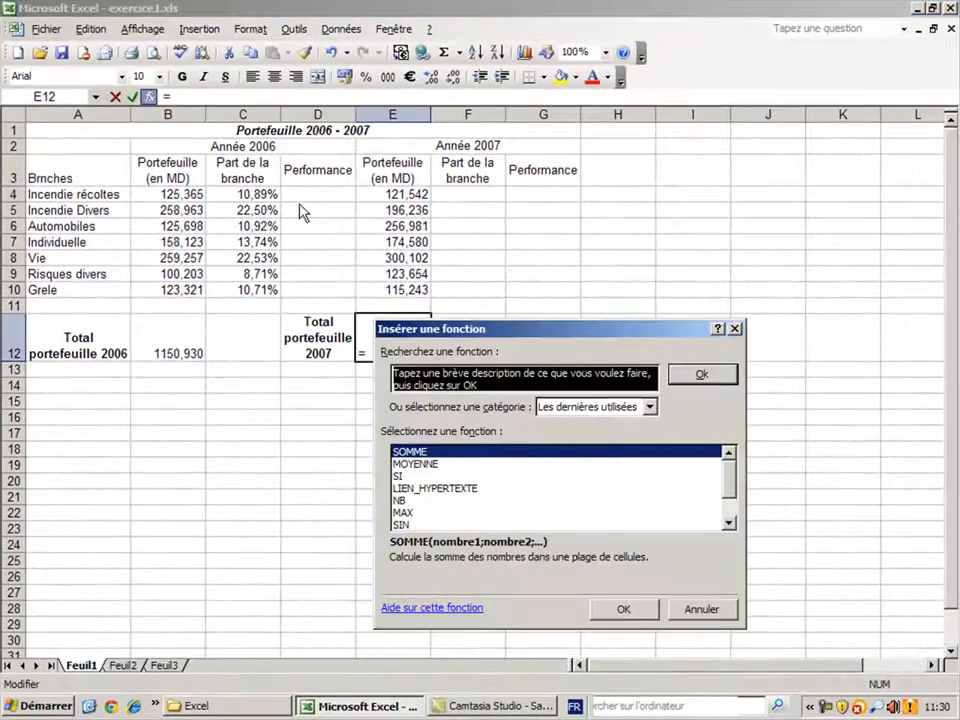
double_click(425, 455)
drag(392, 194, 392, 291)
click(670, 564)
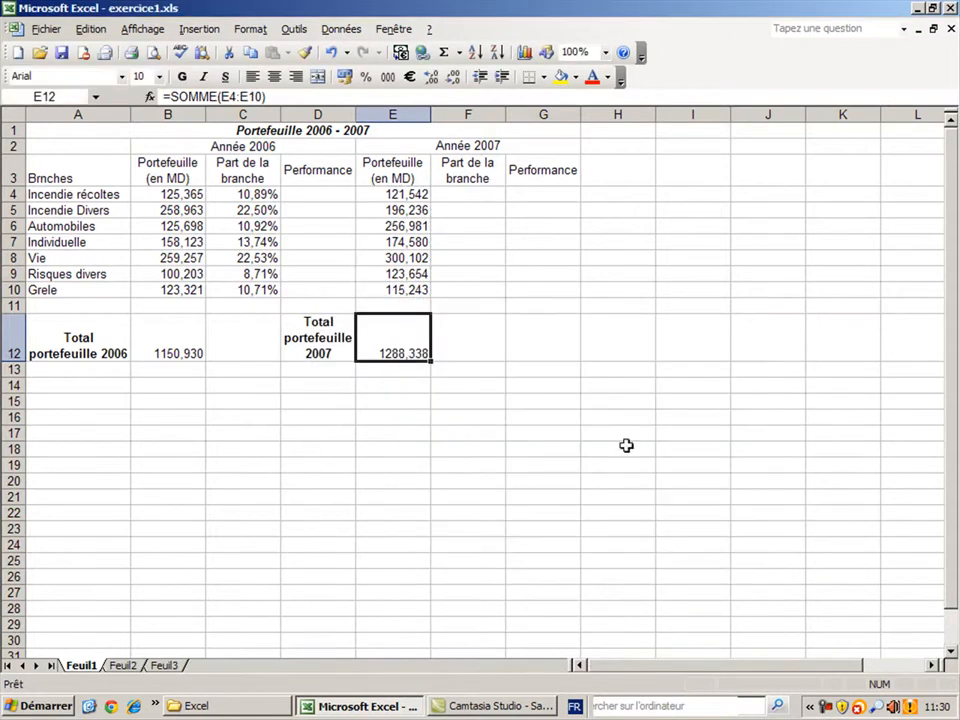
Enter =E4/$E$12 in F4 for the 2007 branch share, and fill it down to F10
click(478, 195)
text(=)
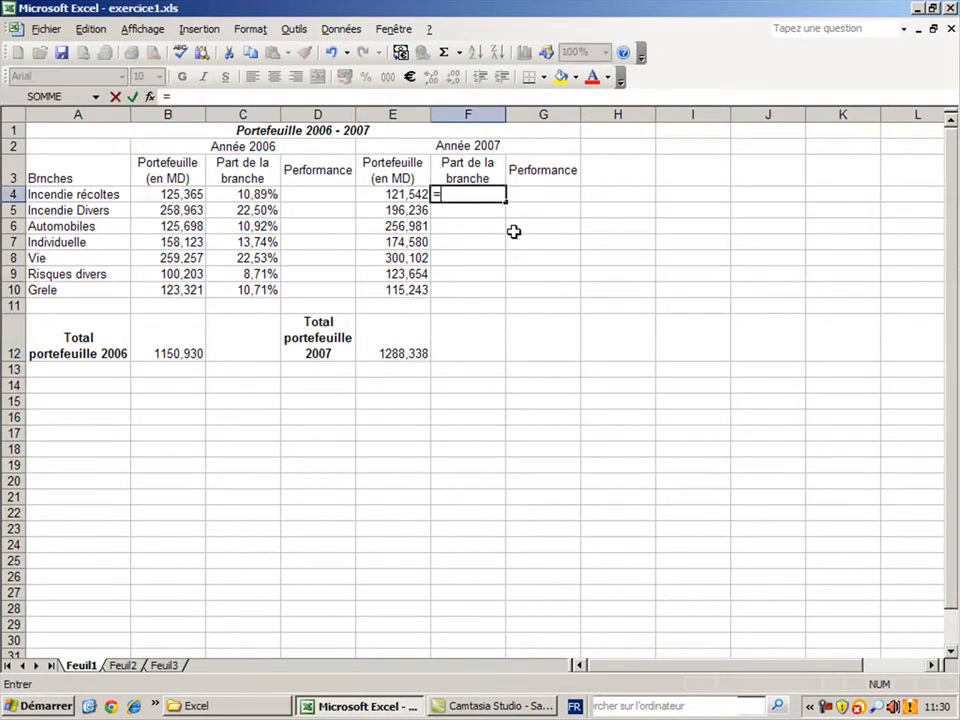
click(405, 197)
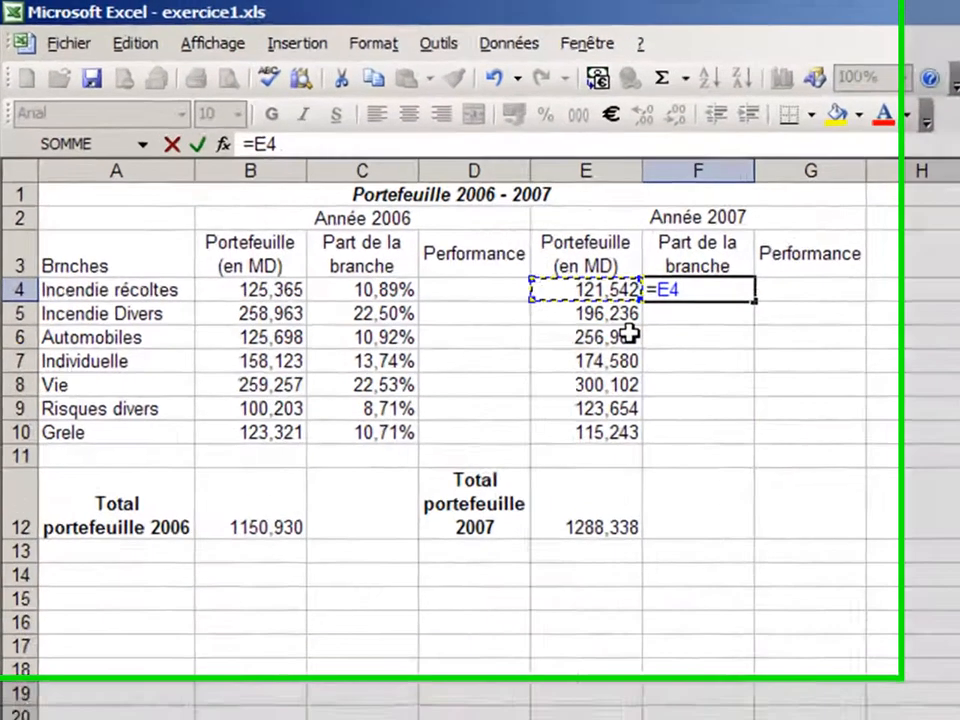
text(/)
click(397, 350)
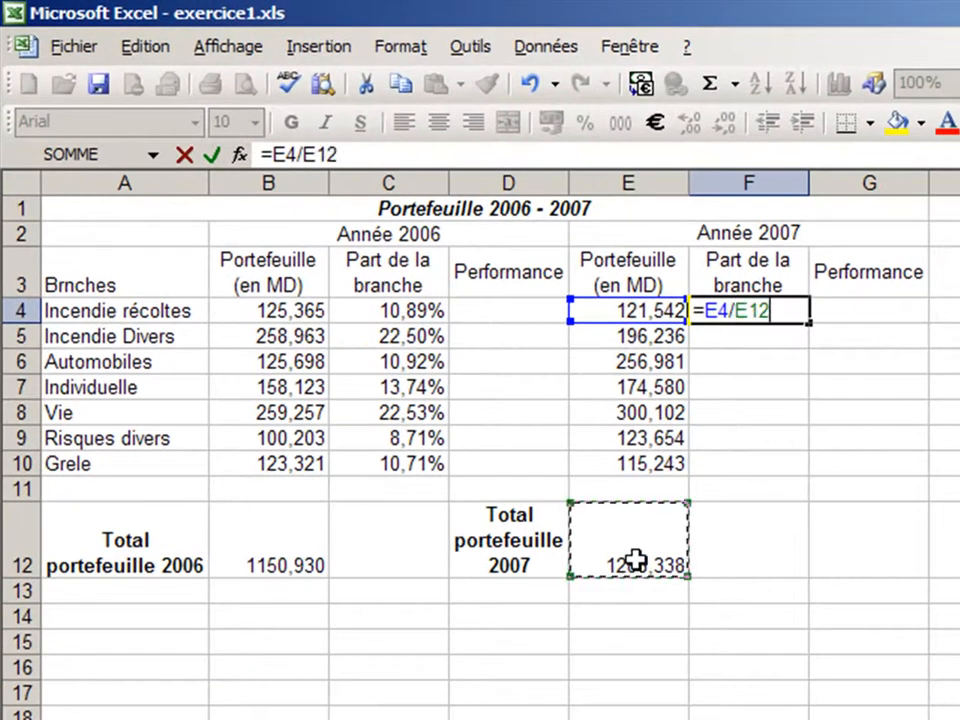
key(F4)
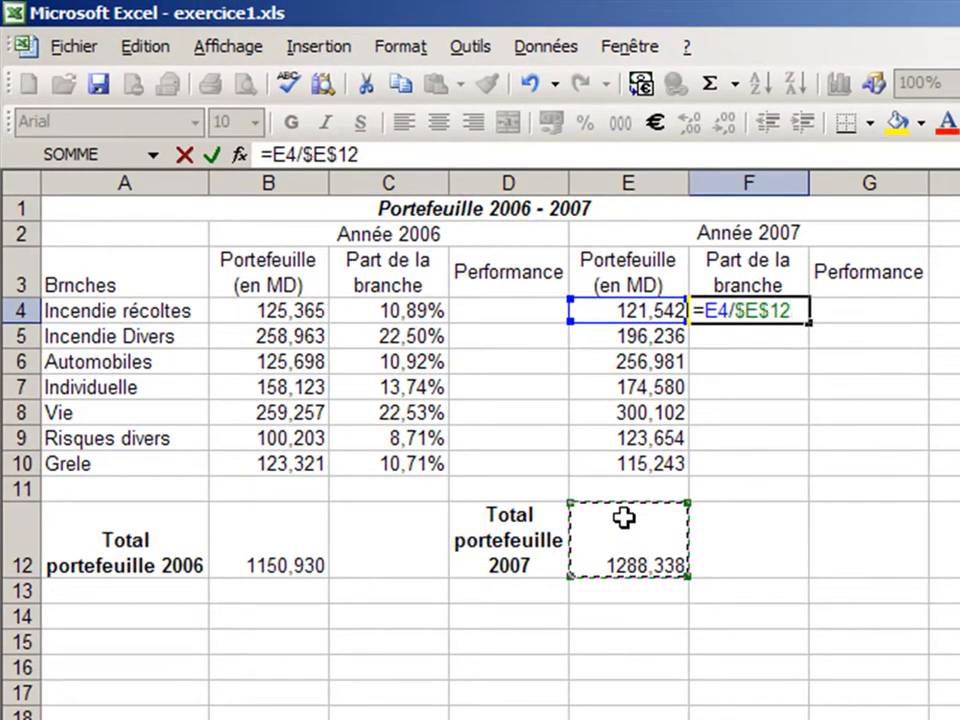
key(Return)
click(765, 310)
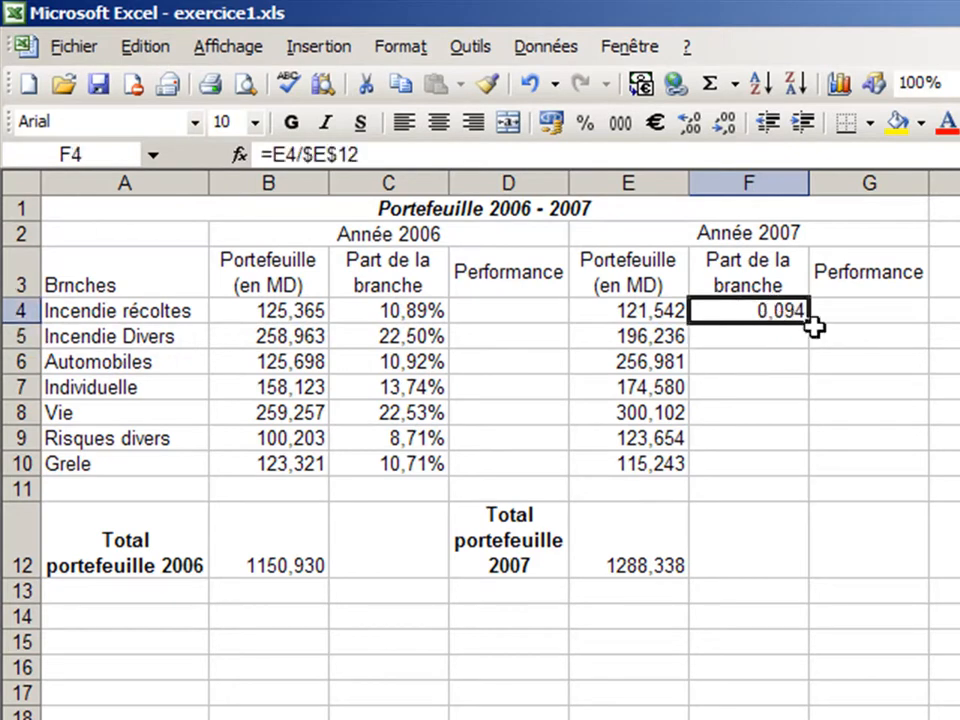
drag(812, 325, 802, 476)
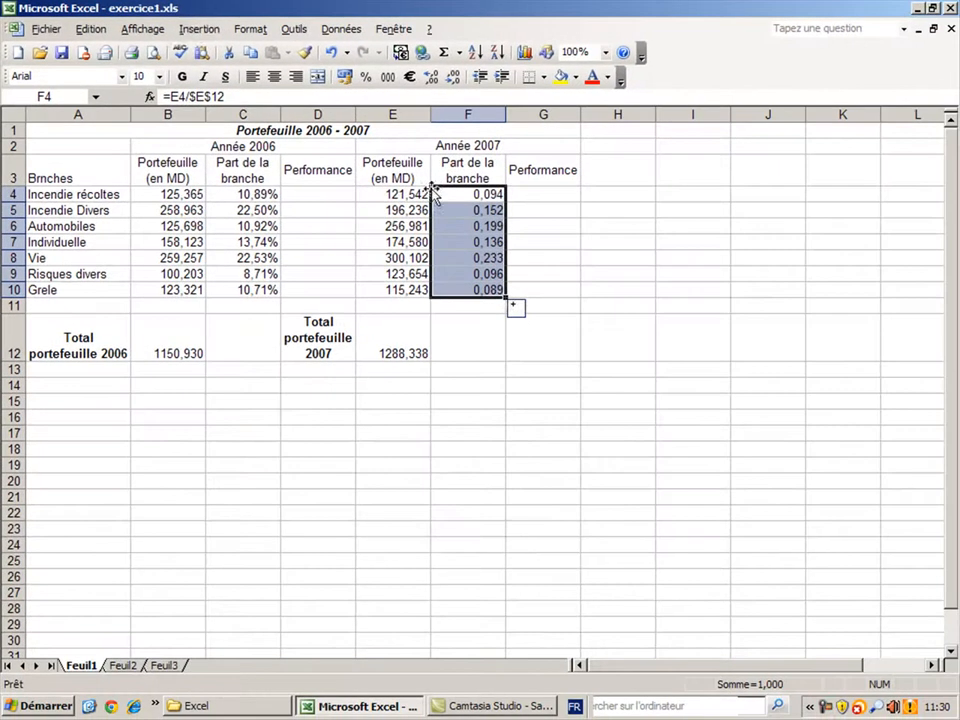
Format the 2007 branch shares in F4:F10 as Pourcentage with 2 decimal places
click(250, 28)
click(245, 51)
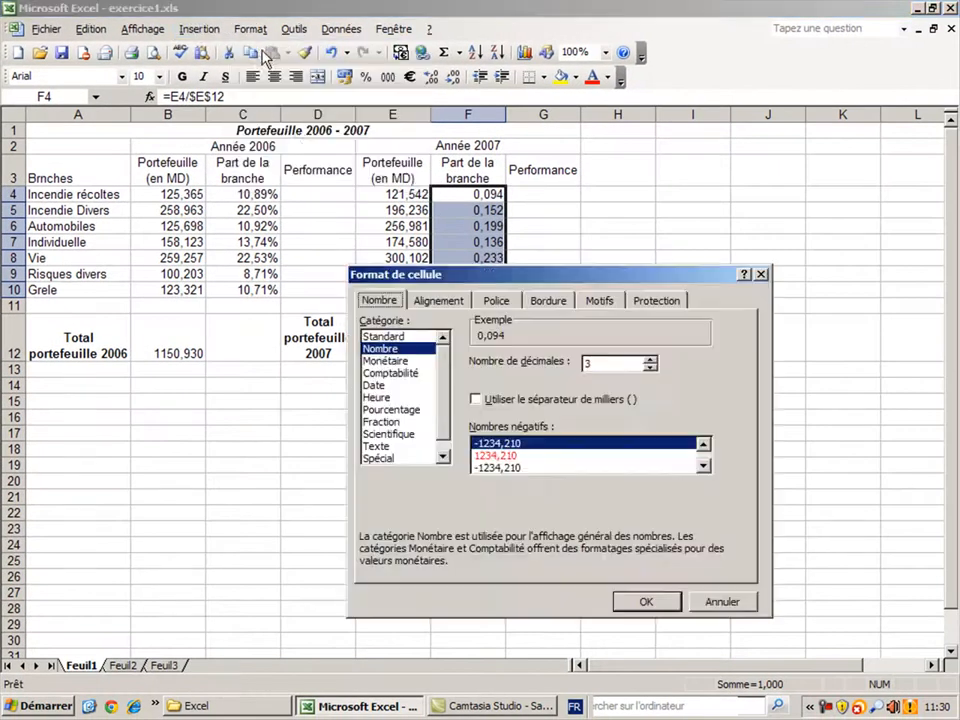
click(402, 409)
click(650, 368)
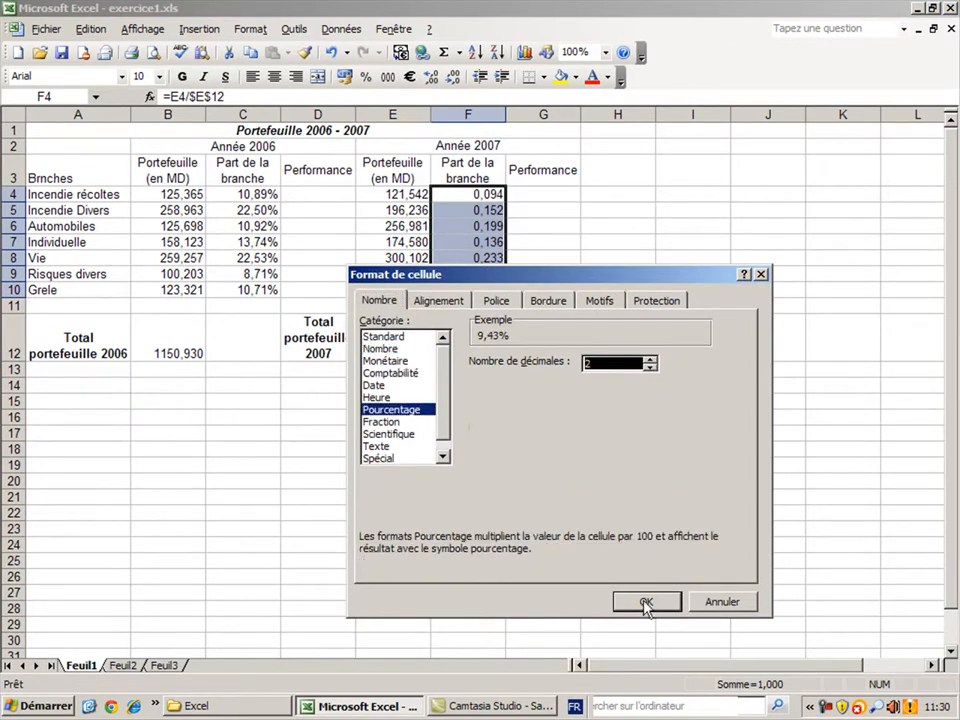
click(646, 602)
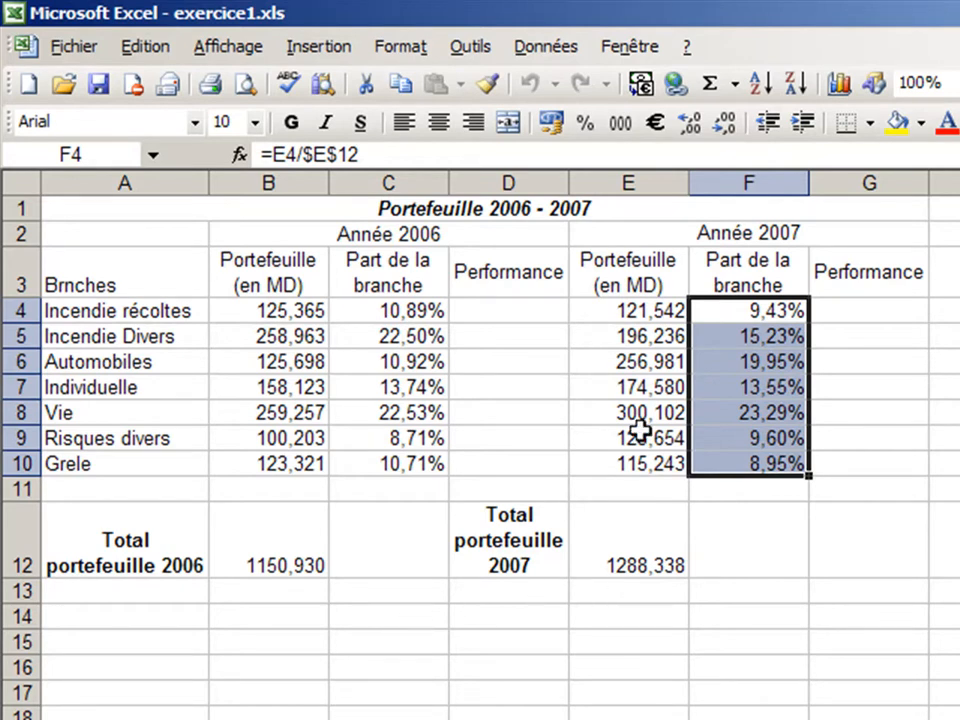
Insert the SI function in D4 with the logical test C4>30 and "Bonne" as the value if true
click(497, 310)
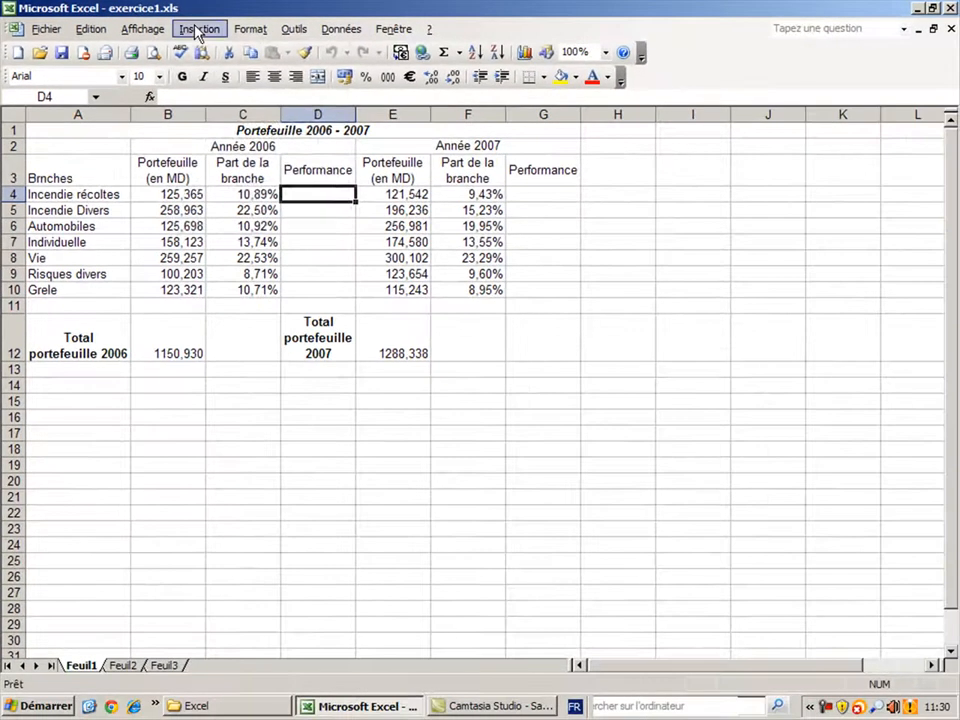
click(318, 46)
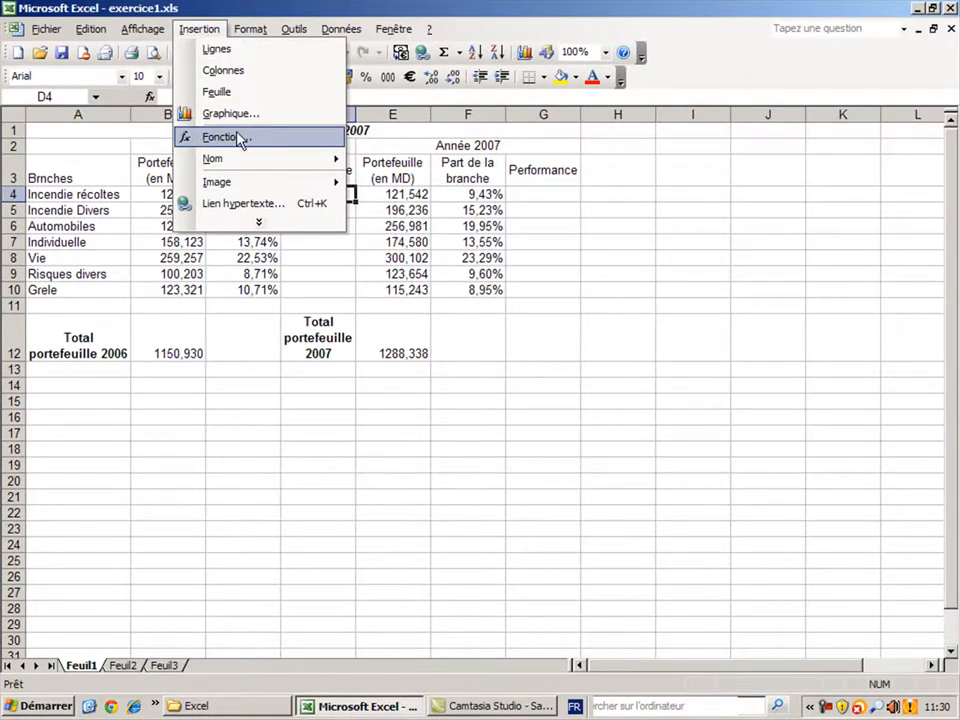
click(222, 137)
click(400, 443)
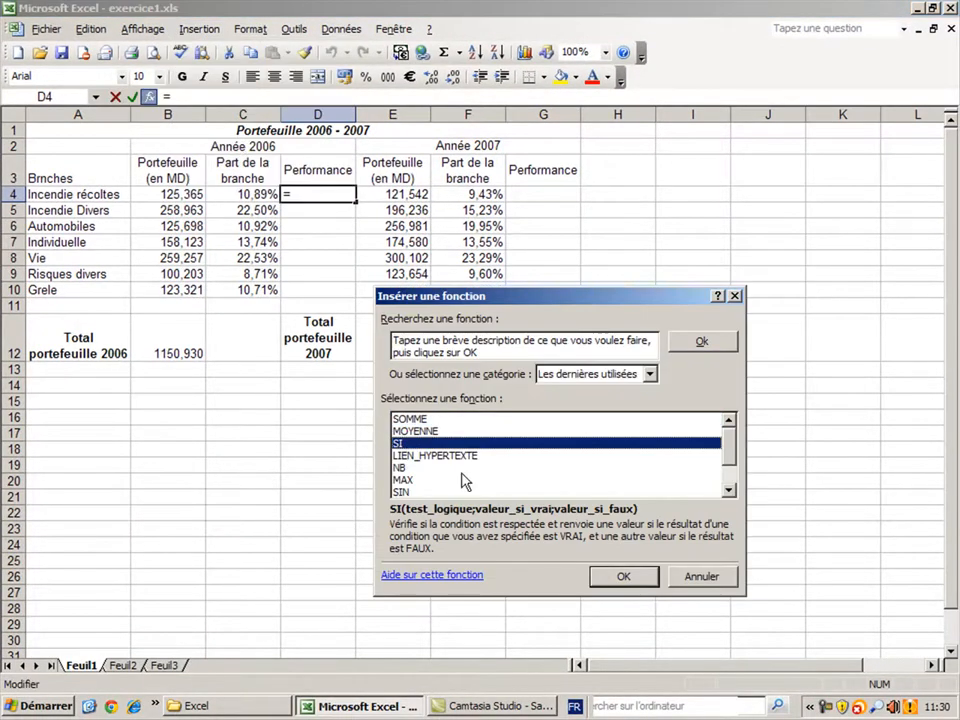
click(622, 577)
drag(454, 294, 373, 393)
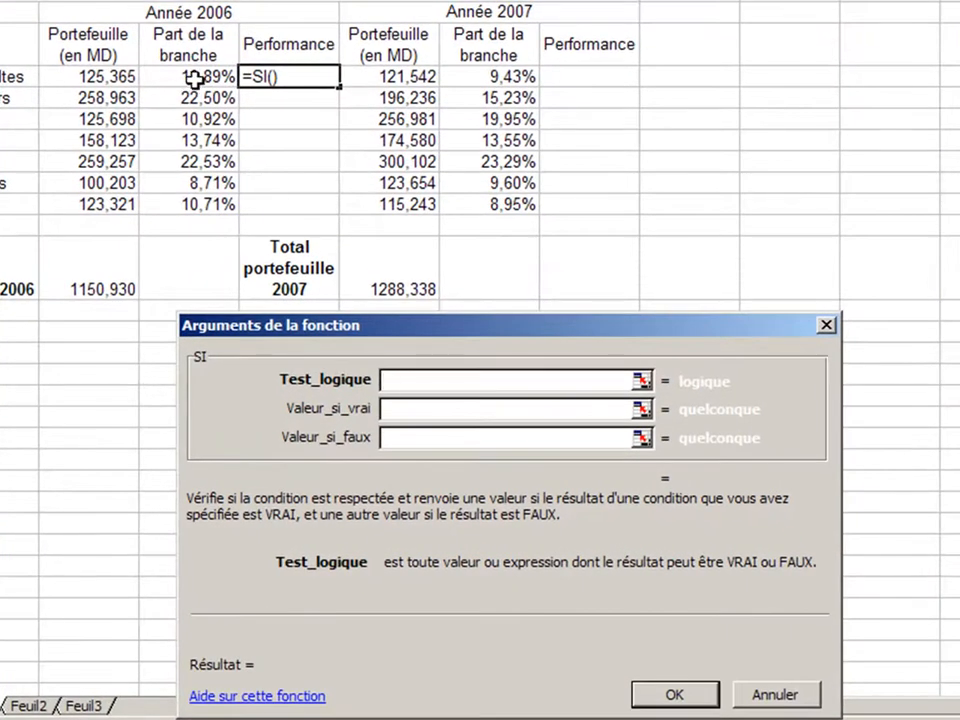
click(193, 78)
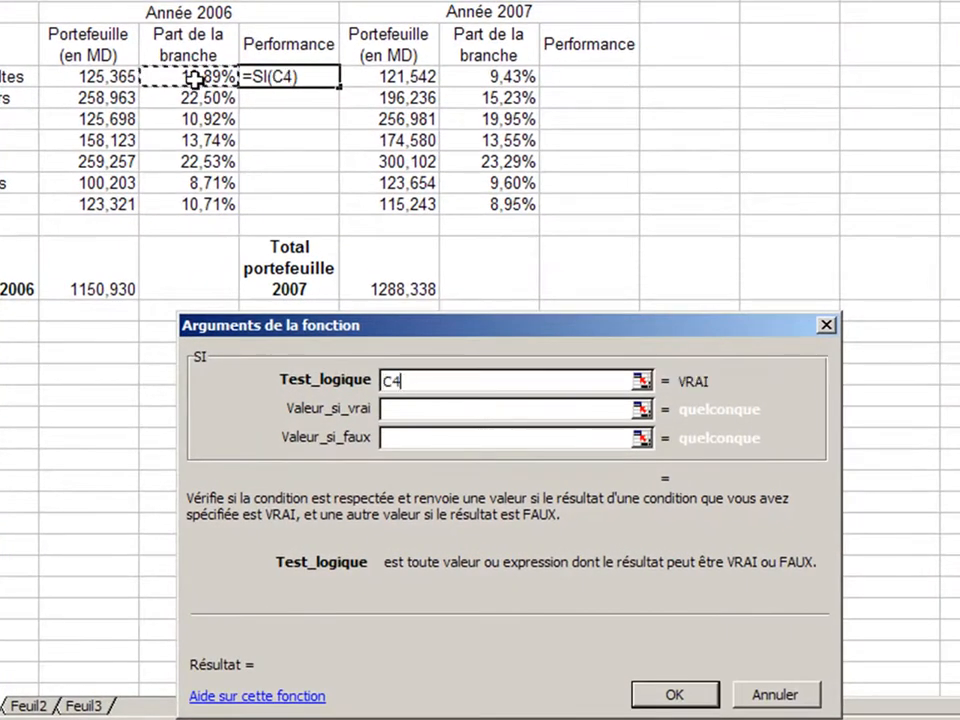
text(>30)
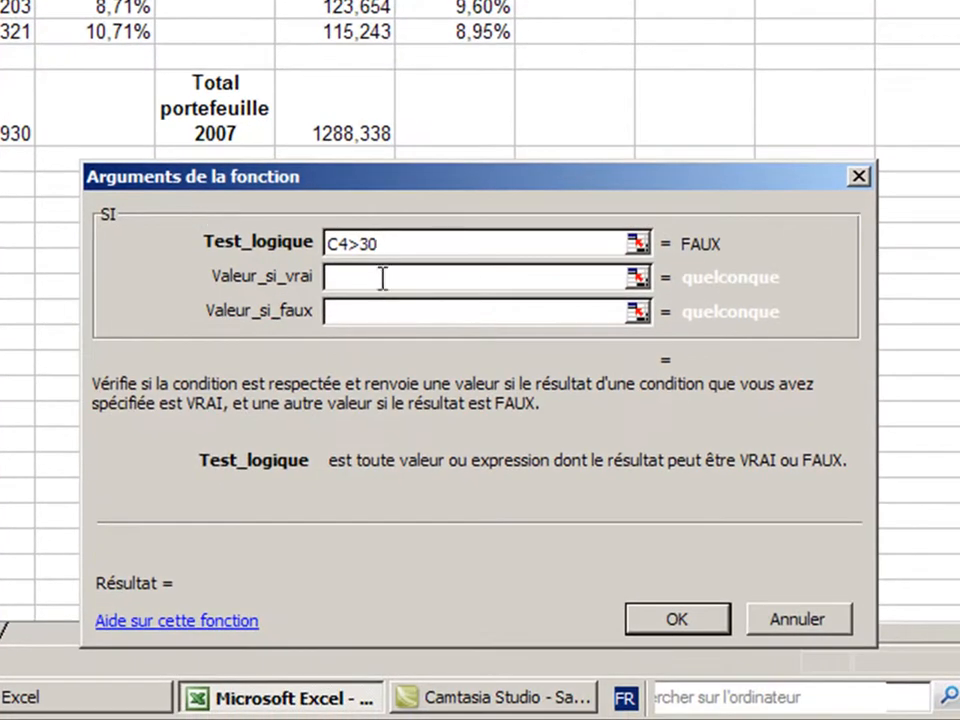
click(389, 296)
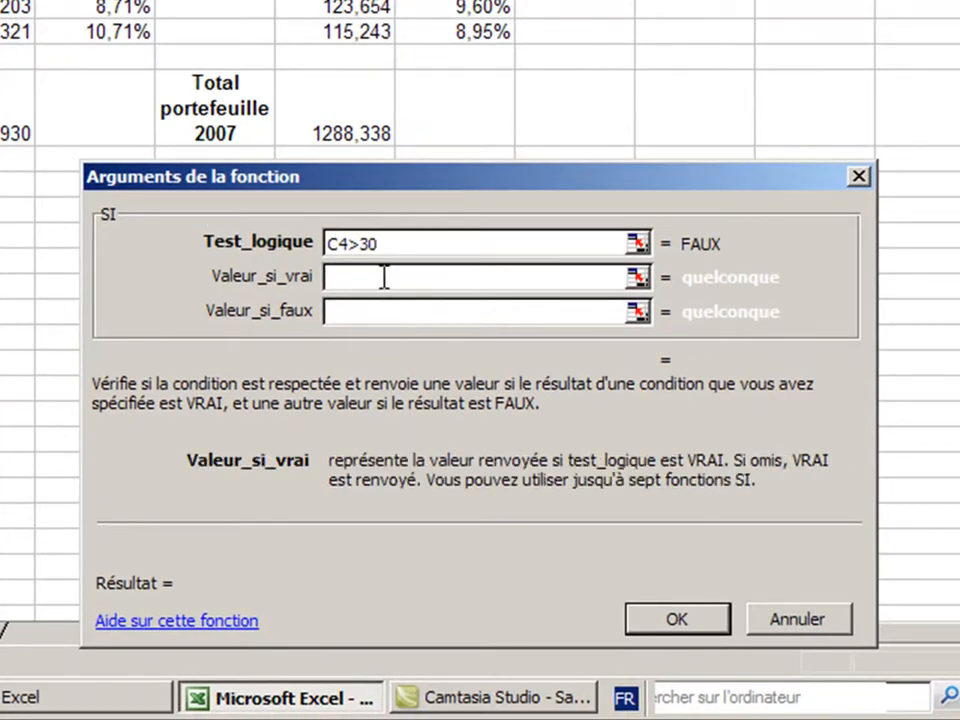
text(Bonne)
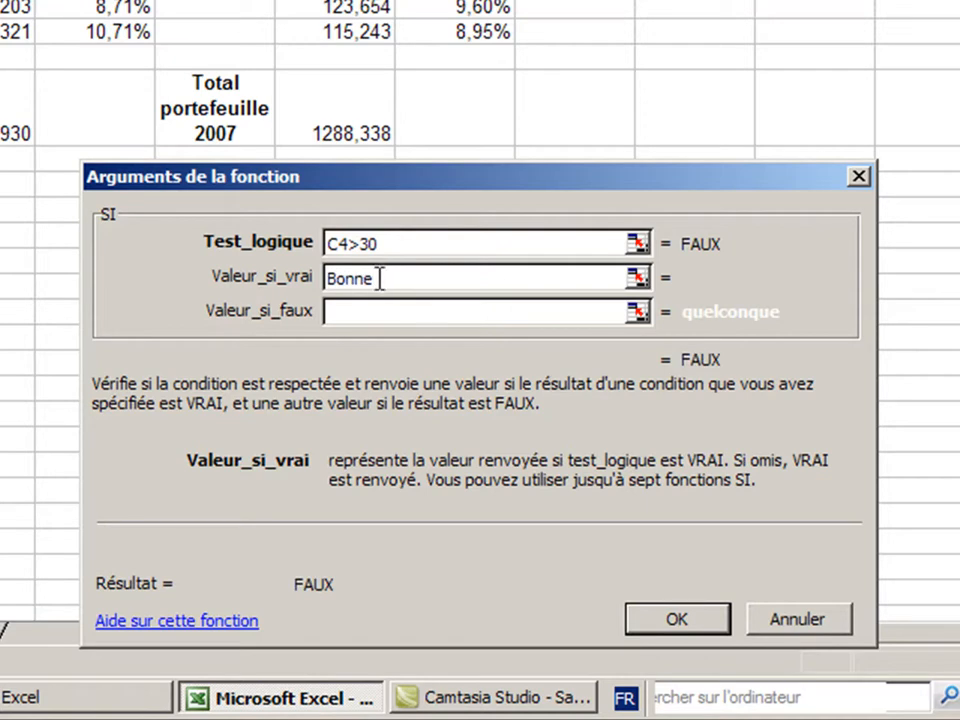
Set the value if false to si(C4>10;"Moyenne";"Faible") and fill the D4 formula down to D10
click(375, 312)
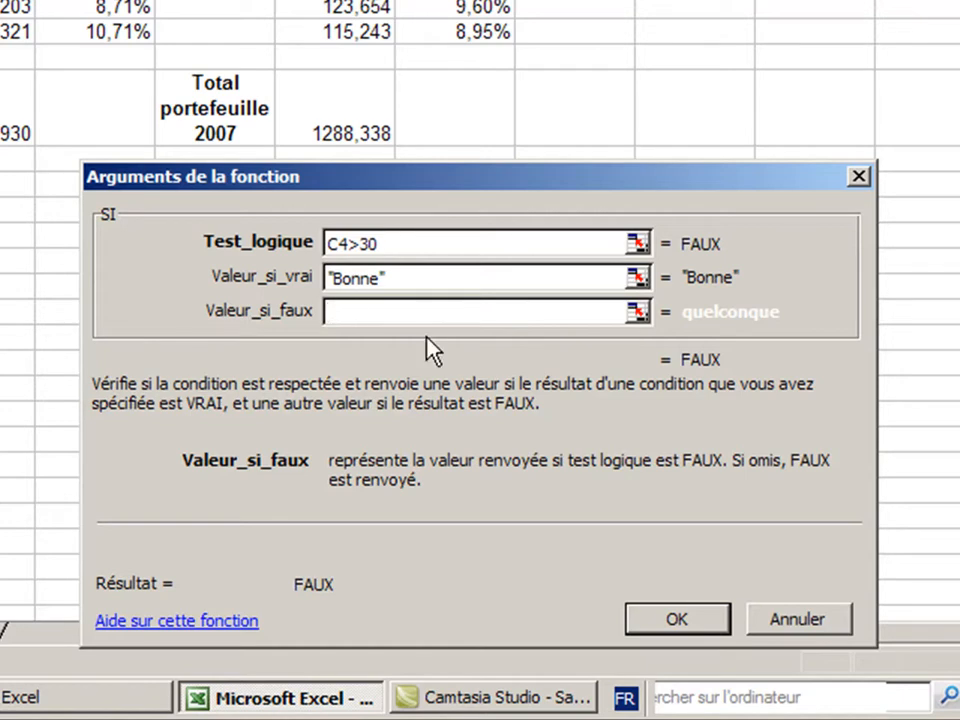
text(si()
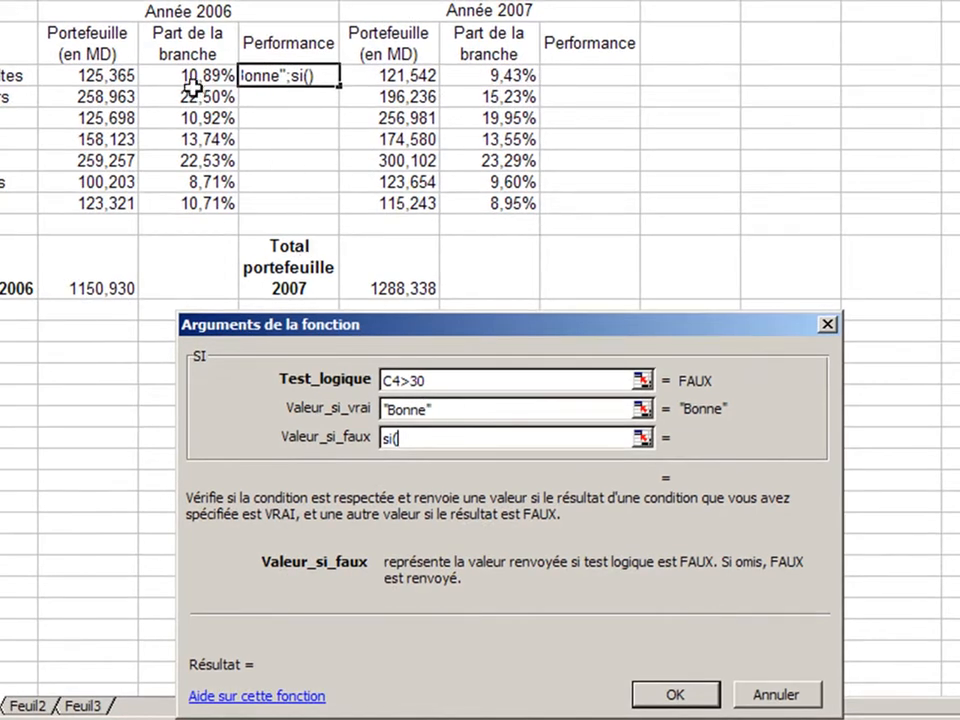
click(190, 76)
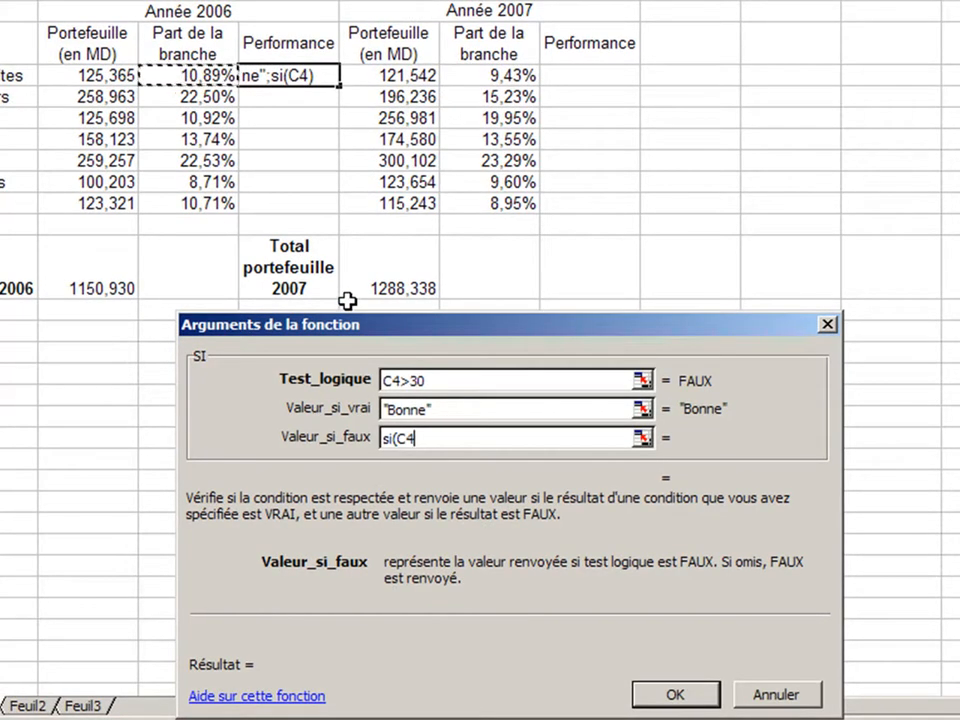
text(>10)
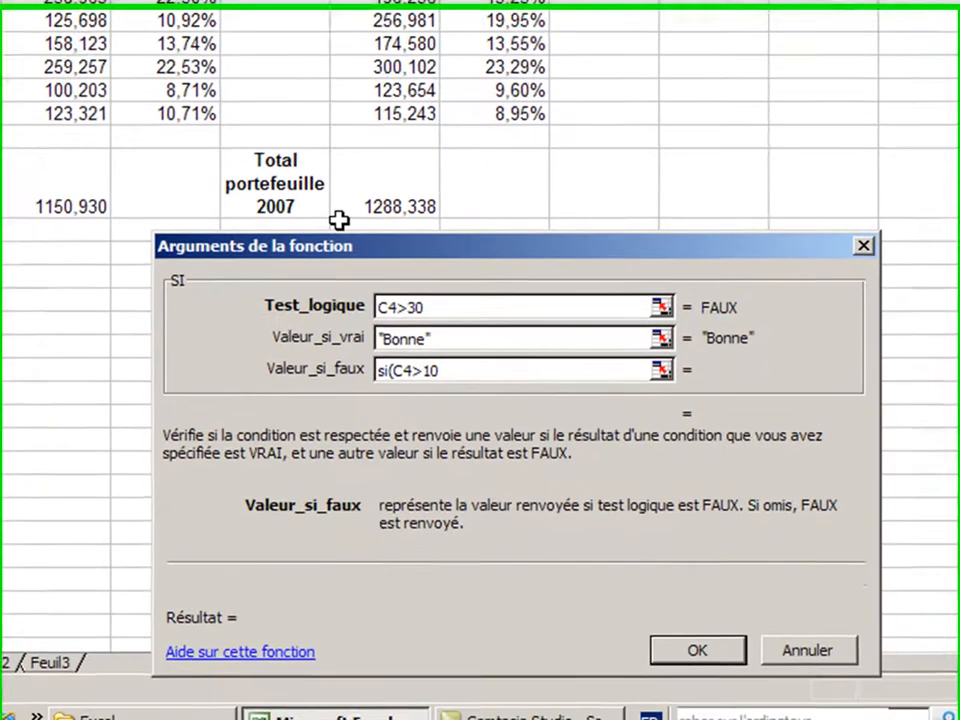
text(;)
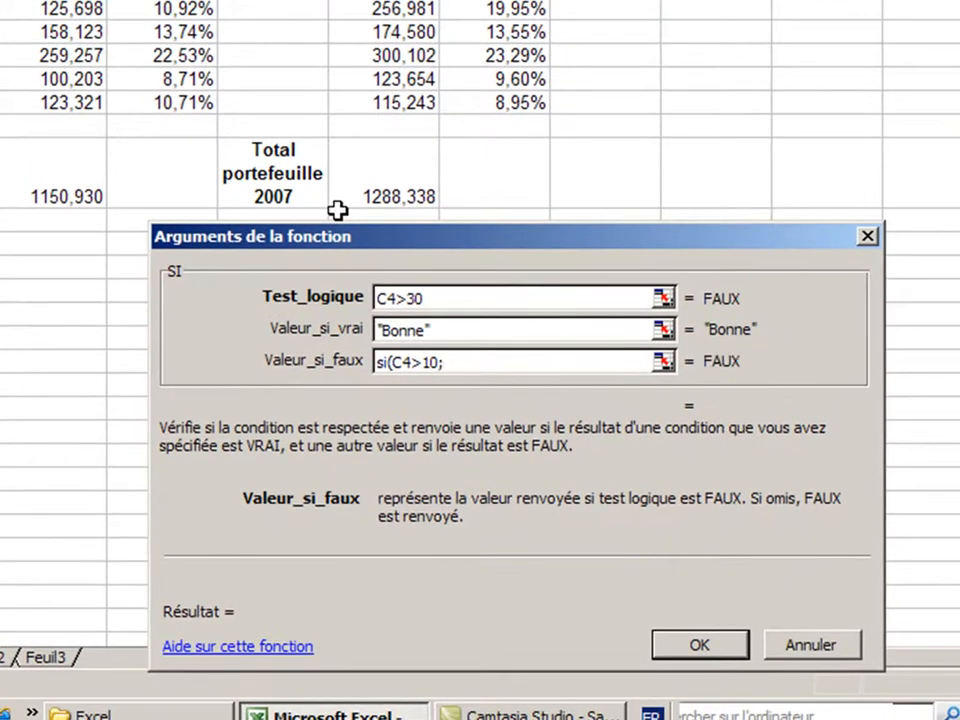
text("Moyenne)
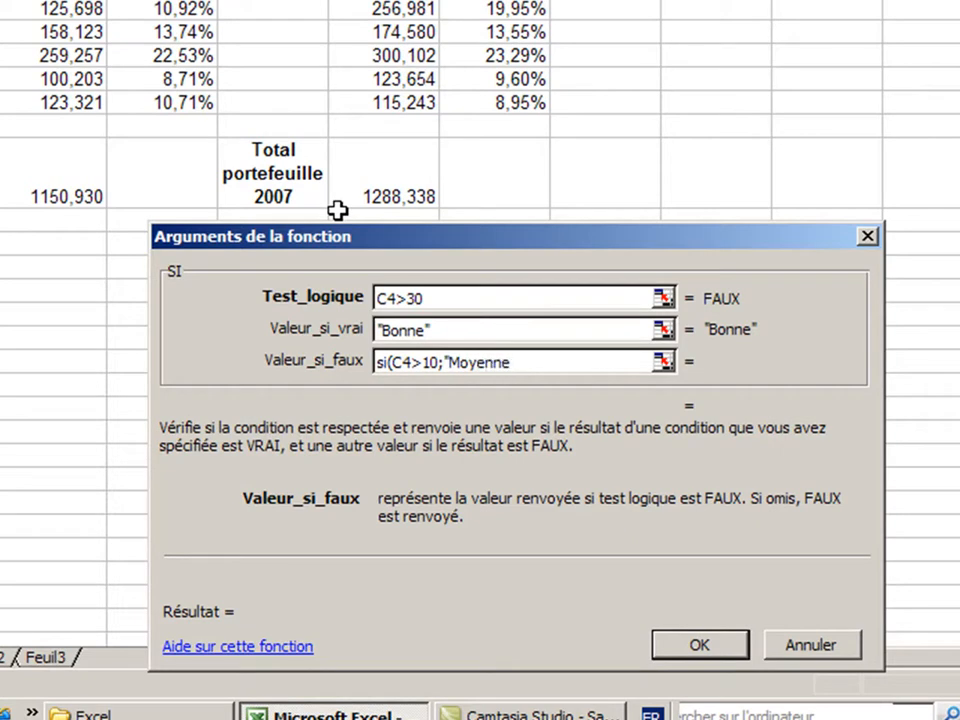
text(";)
text("Faible"))
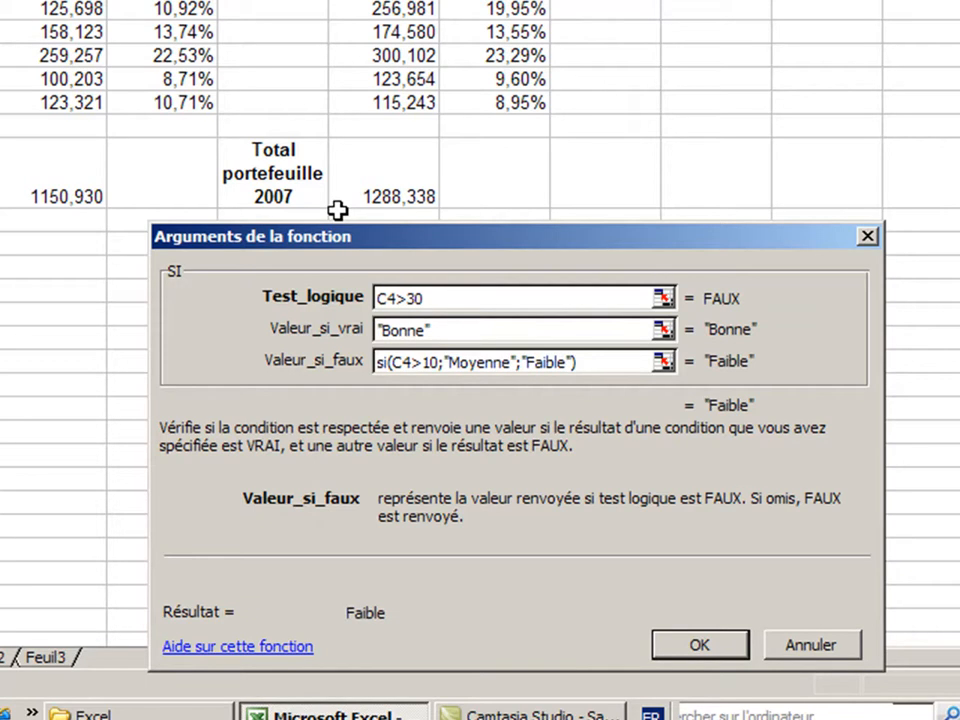
key(Return)
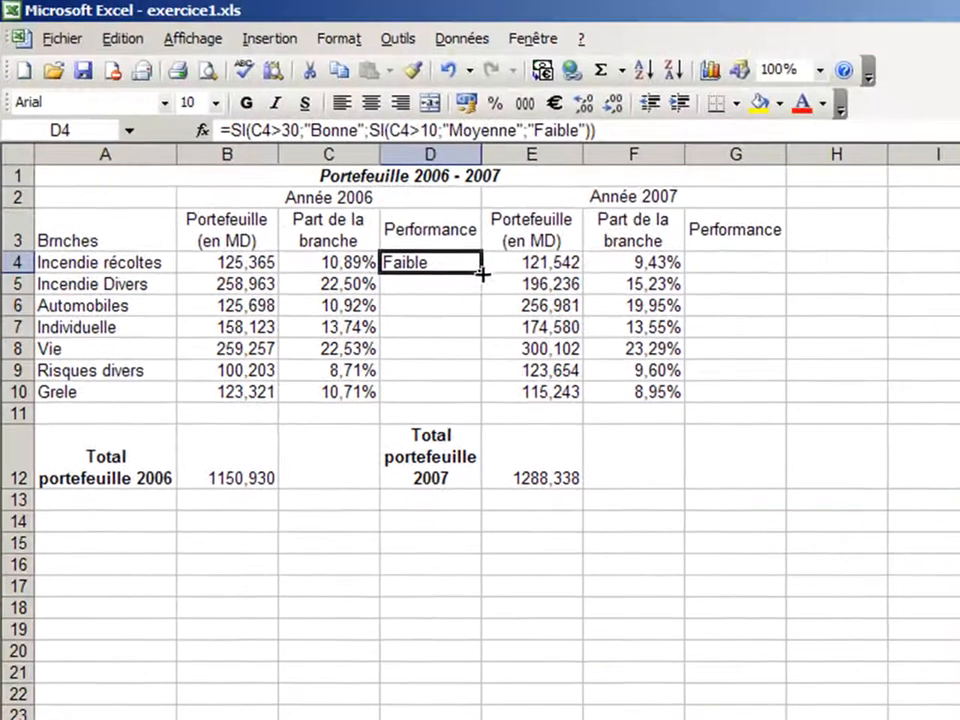
drag(481, 270, 481, 403)
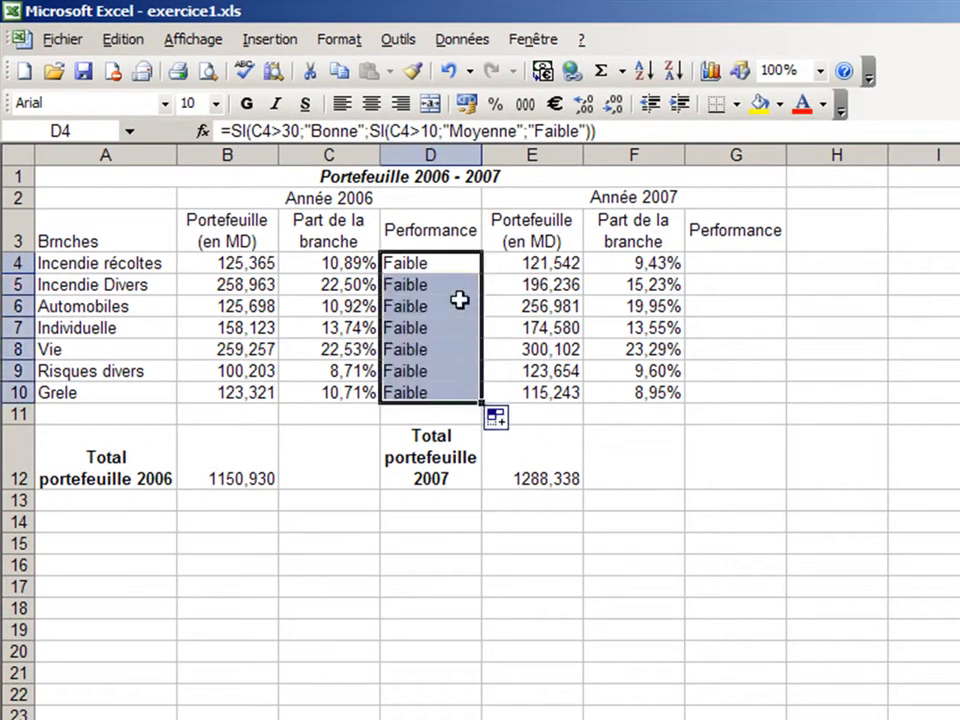
Correct the thresholds in the D4 SI formula to 30% and 10%, and fill it down to D10 again
click(427, 263)
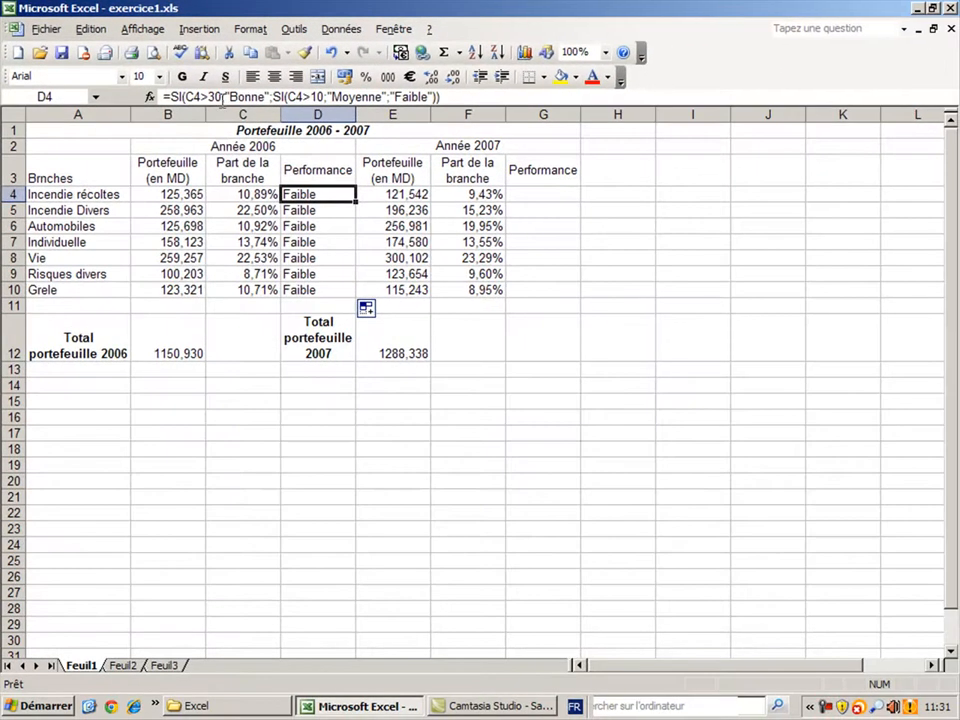
click(149, 97)
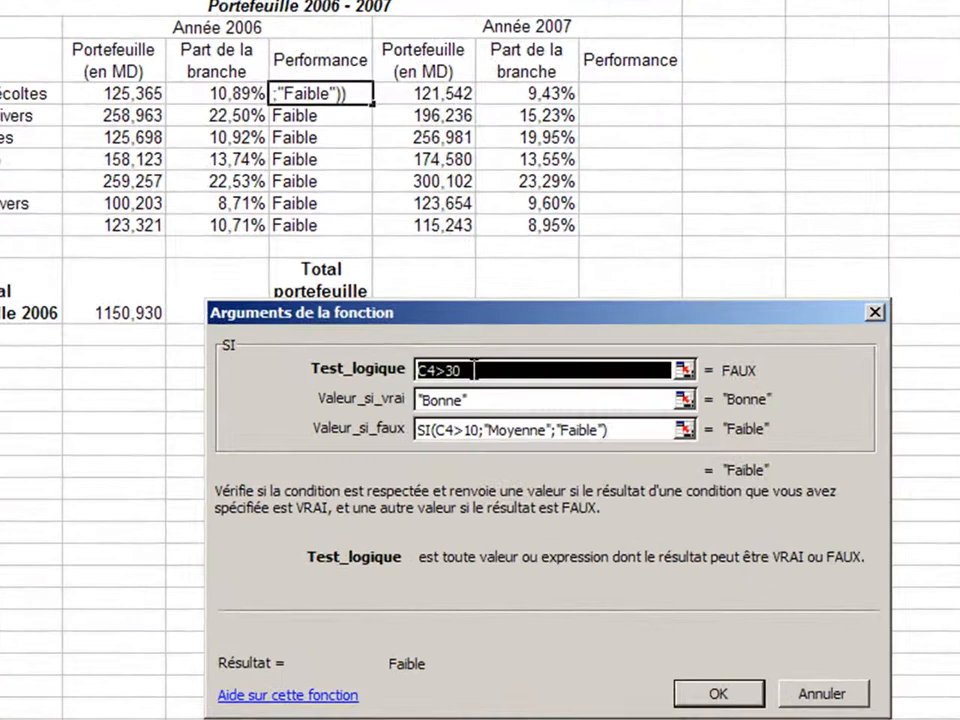
click(432, 395)
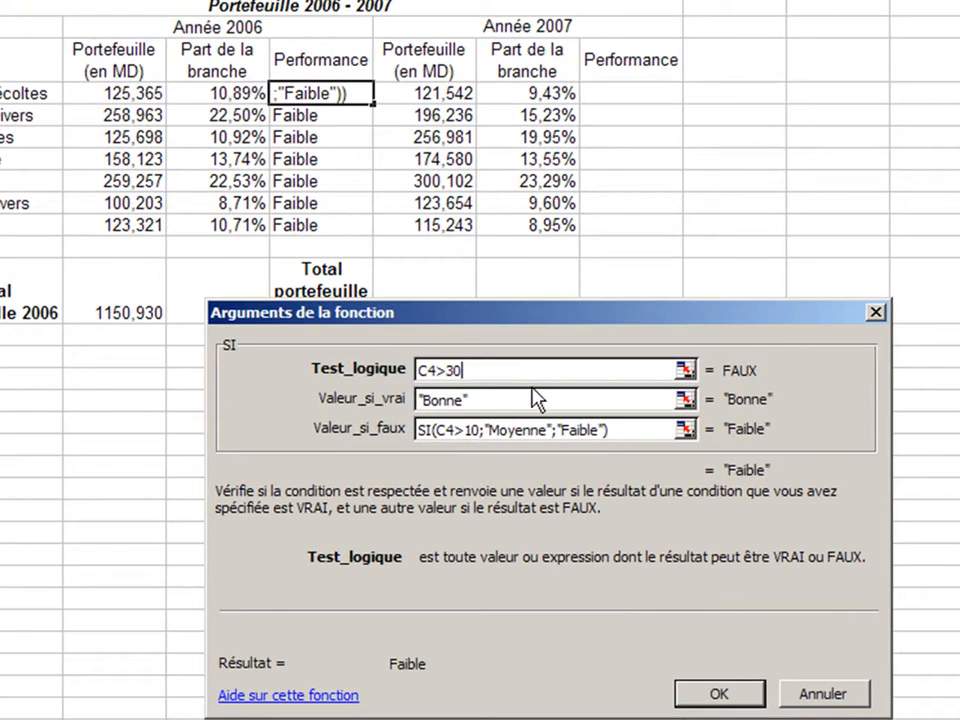
click(478, 430)
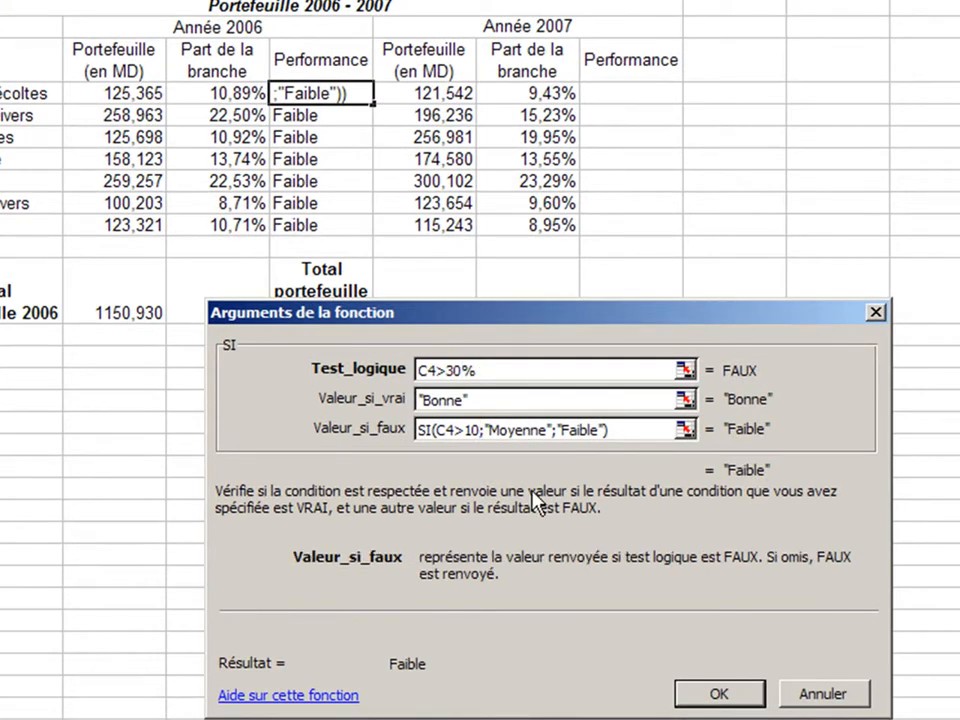
text(%)
key(Return)
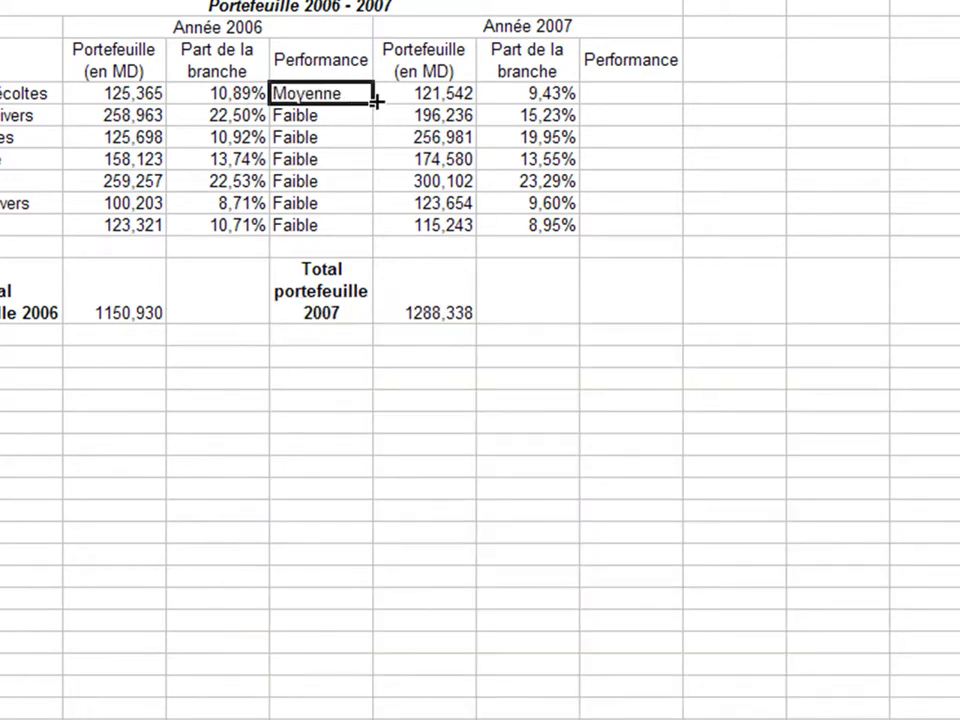
drag(375, 115, 377, 229)
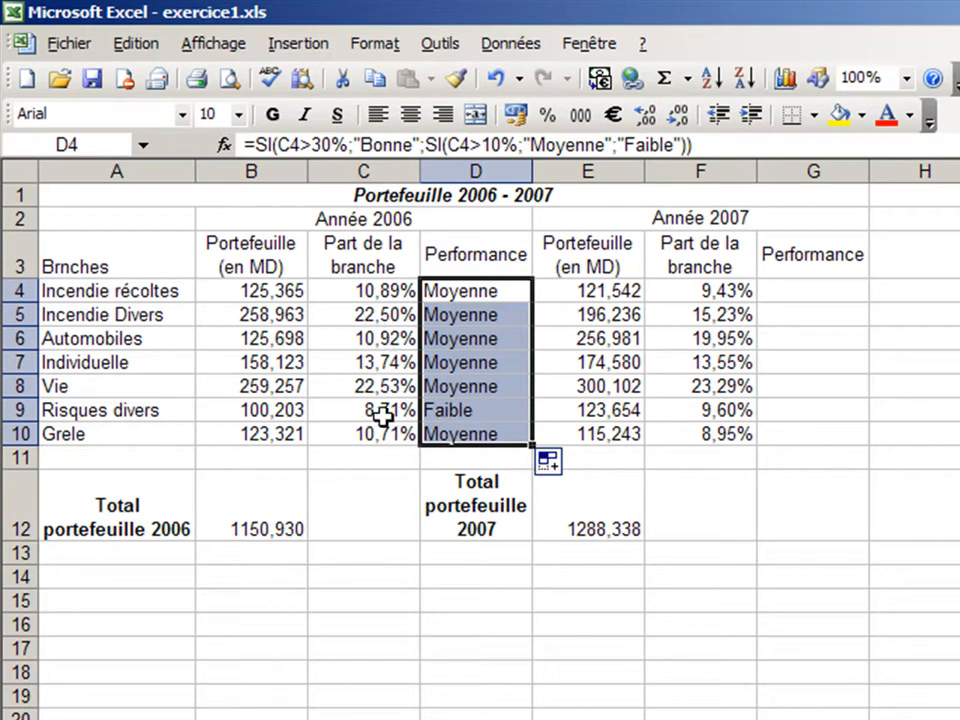
Insert the SI function in G4 with the logical test F4>30% and "Bonne" as the value if true
click(788, 295)
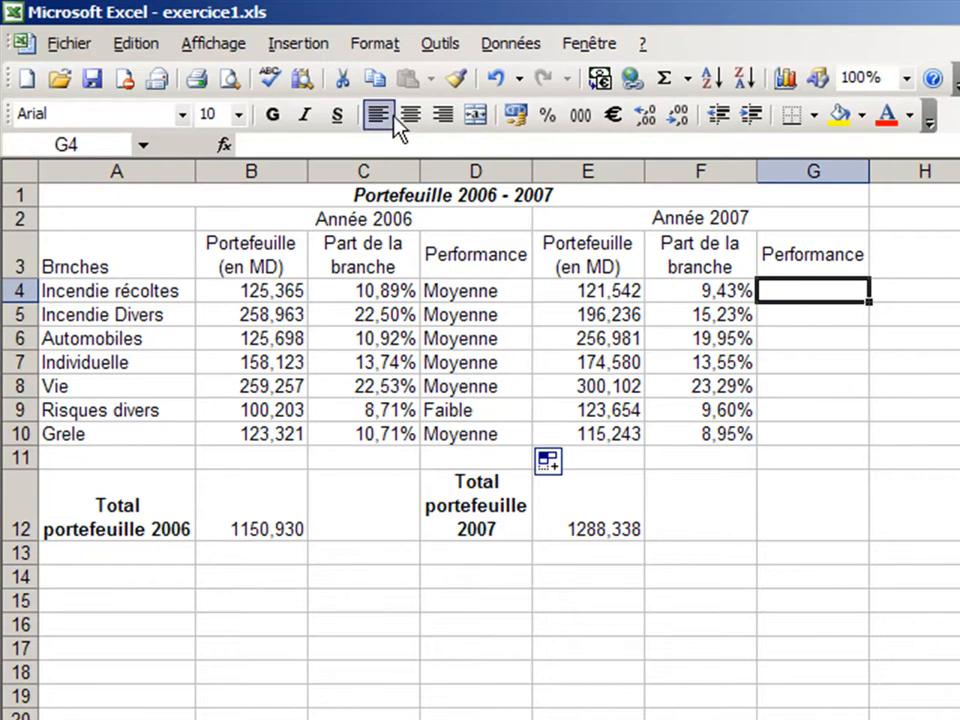
click(318, 45)
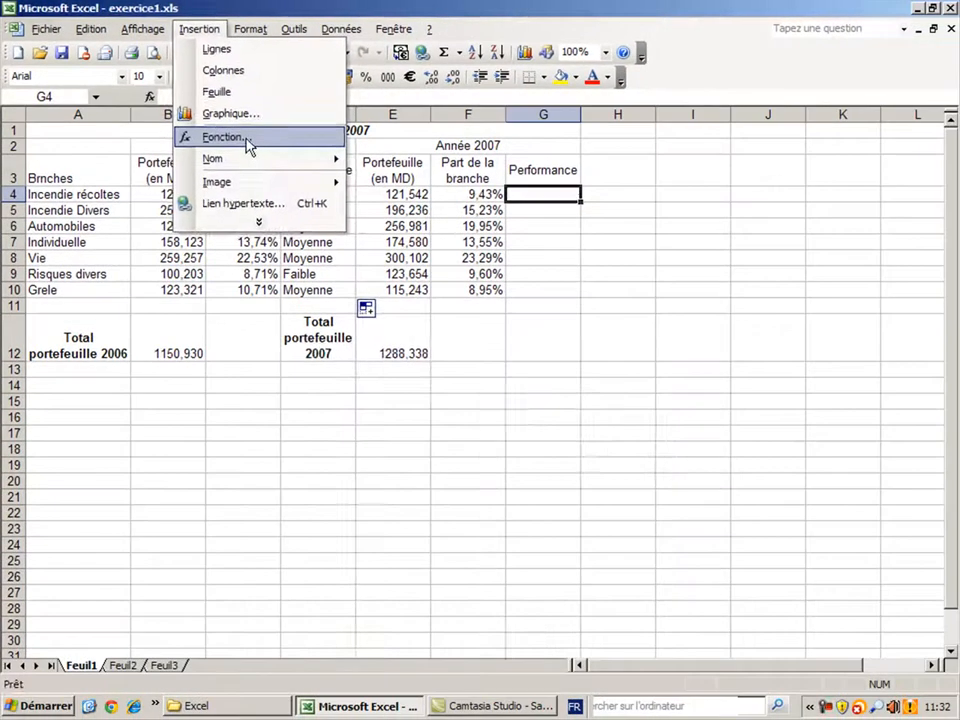
click(287, 160)
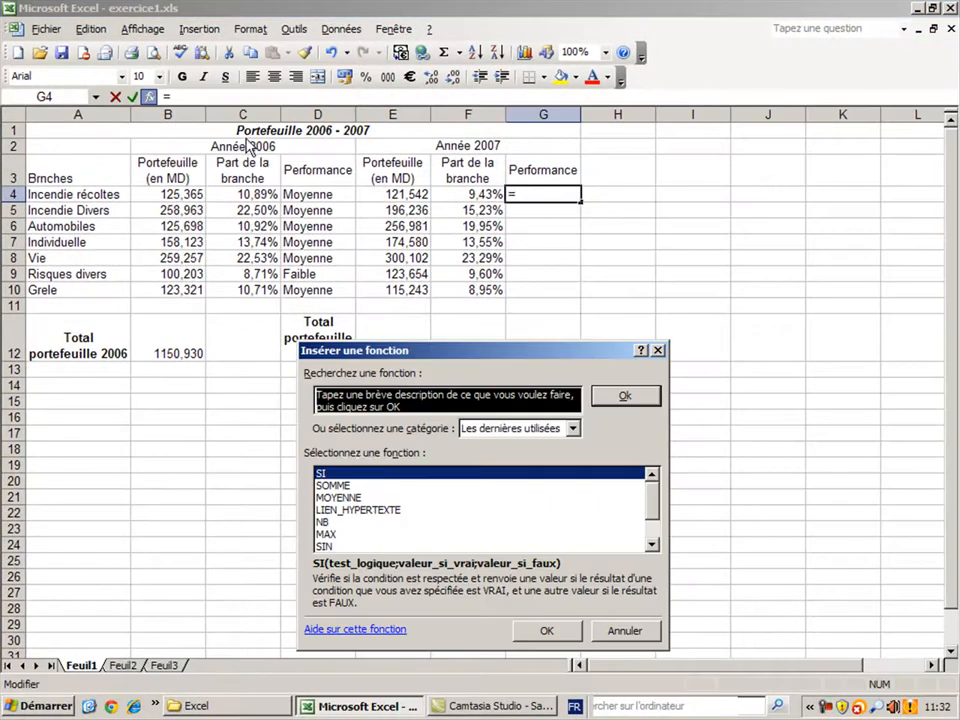
double_click(341, 474)
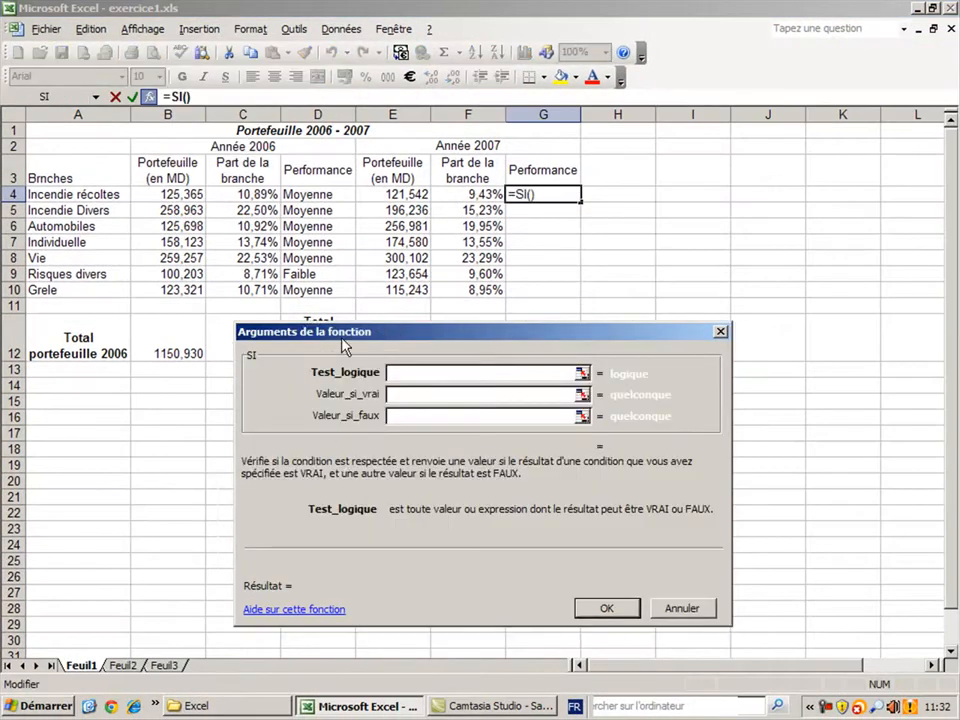
drag(343, 346, 349, 368)
click(462, 194)
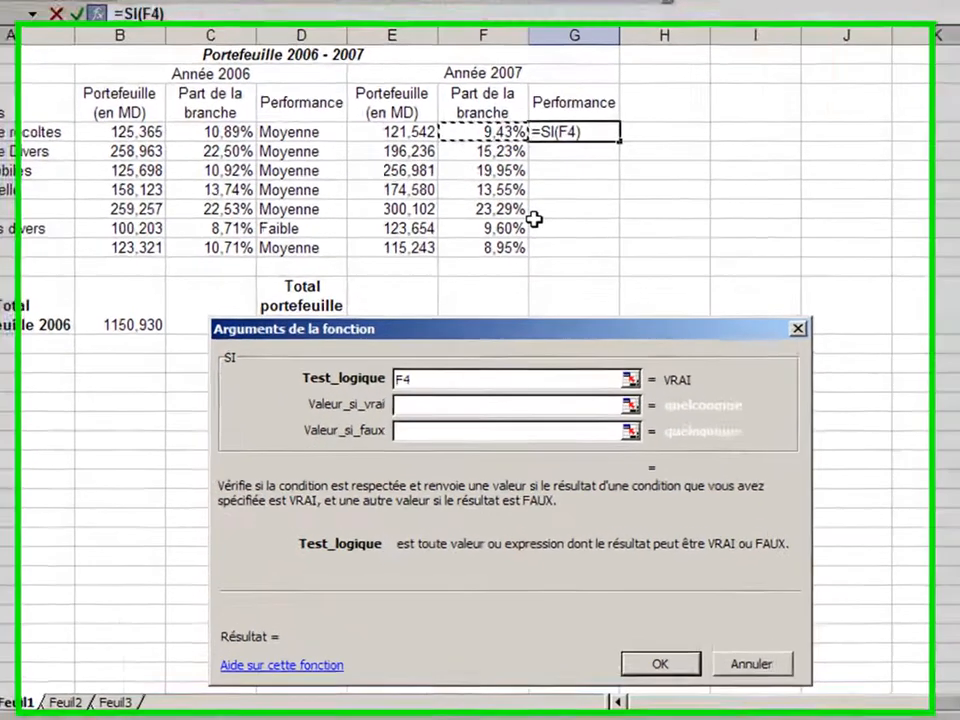
text(>30)
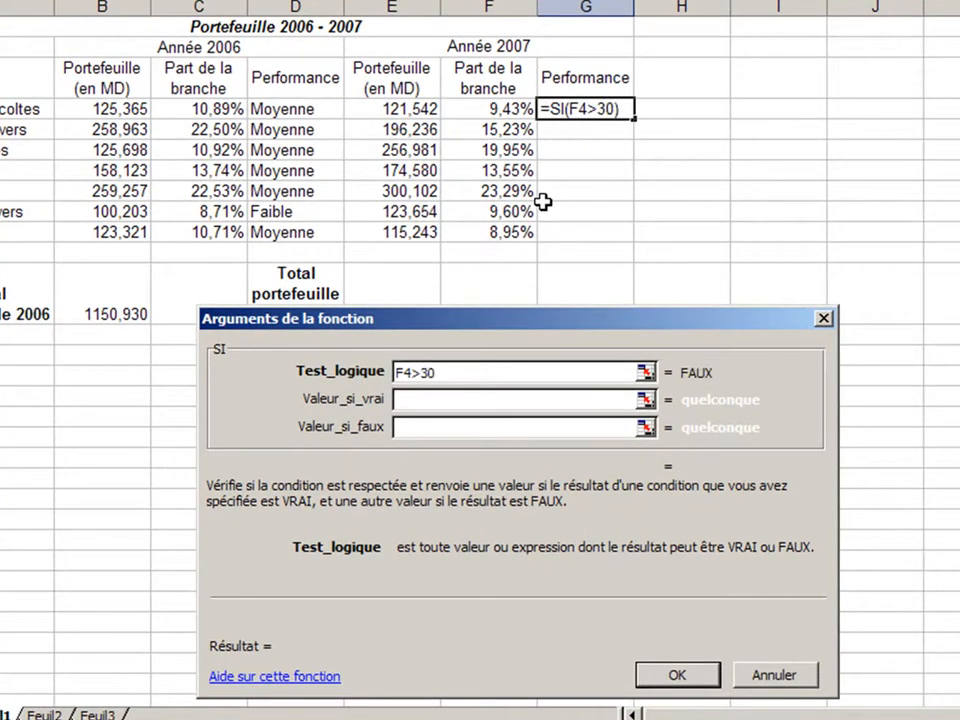
text(%)
key(Tab)
text(Bonne)
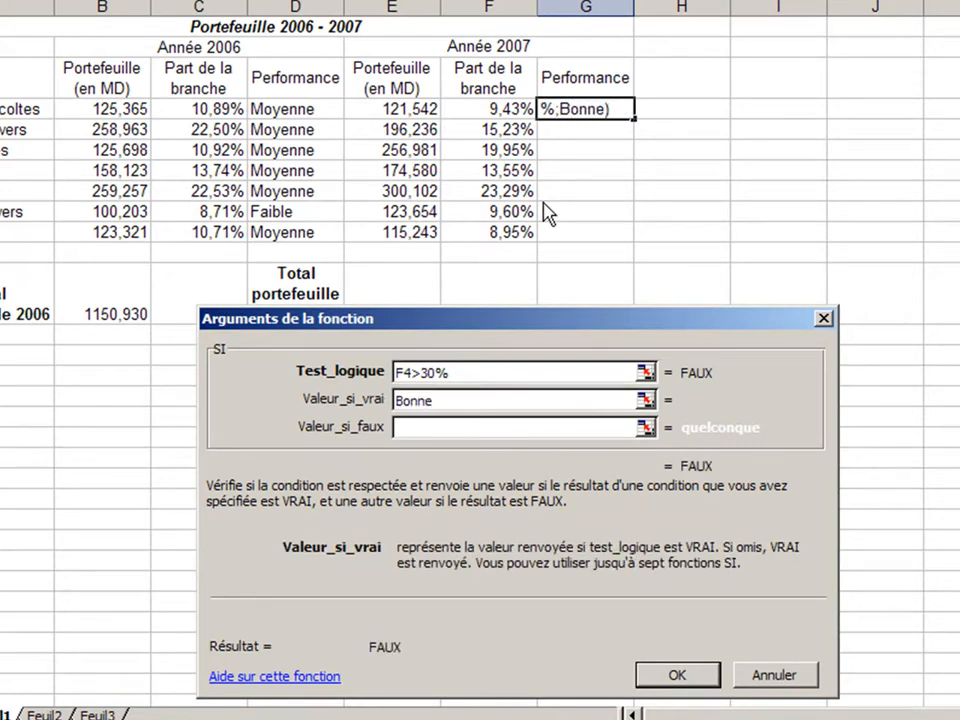
Set the value if false to si(F4>10%;"Moyenne";"Faible") and fill the G4 formula down to G10
key(Tab)
text(s)
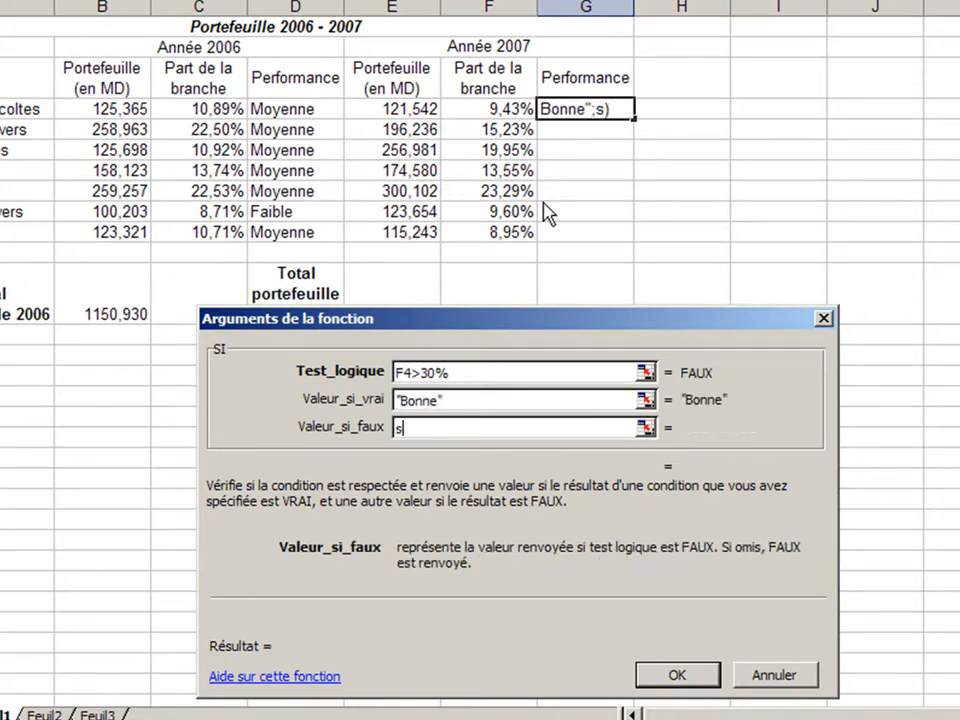
text(i()
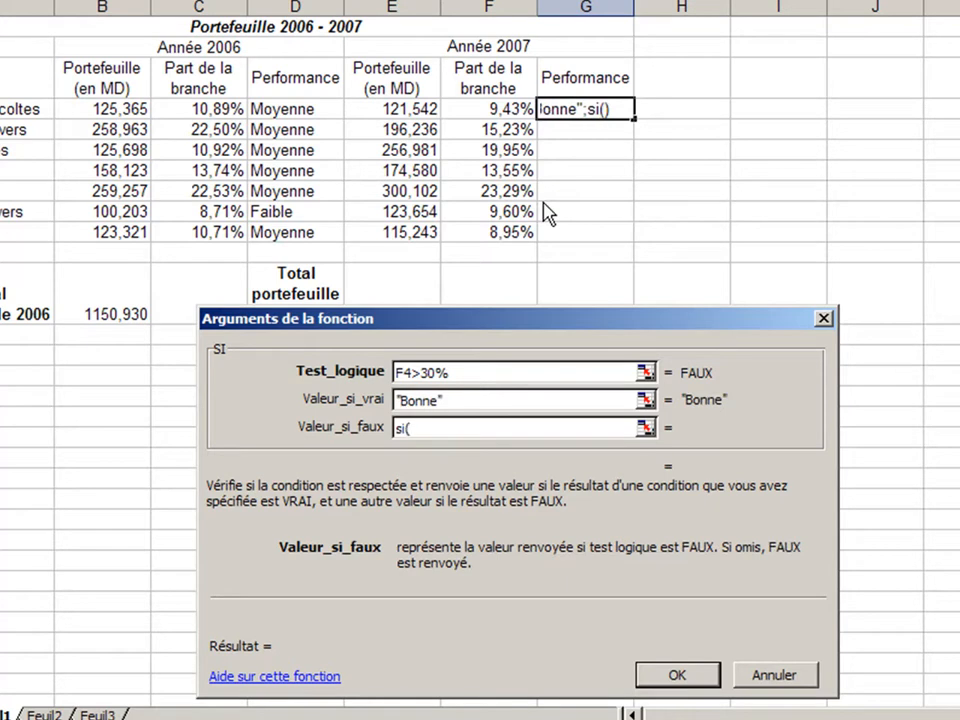
click(497, 108)
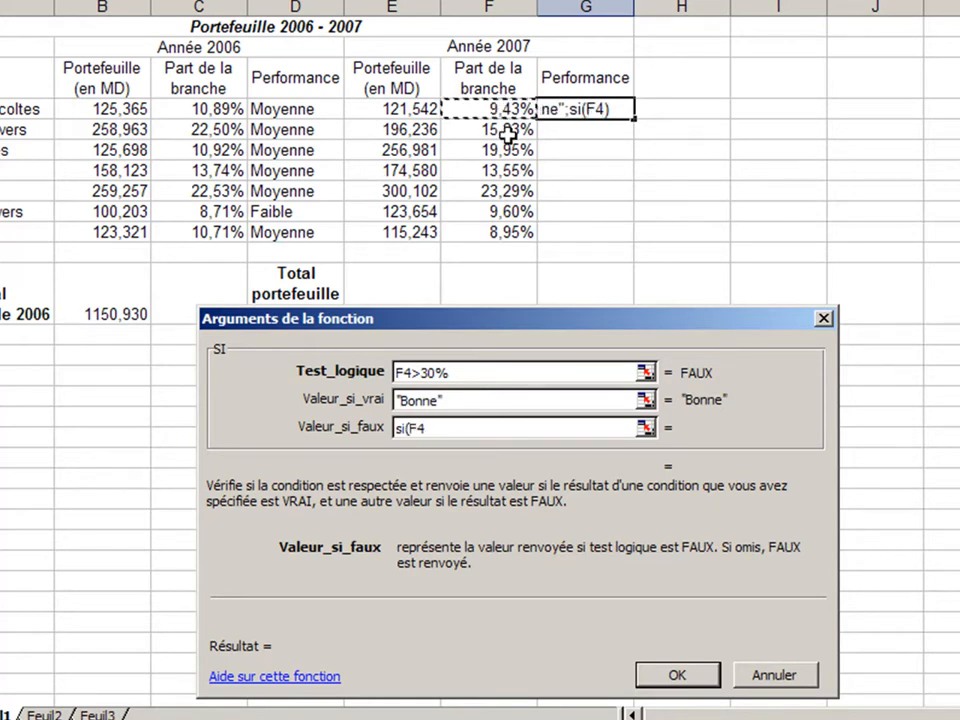
text(>10%;"Mo)
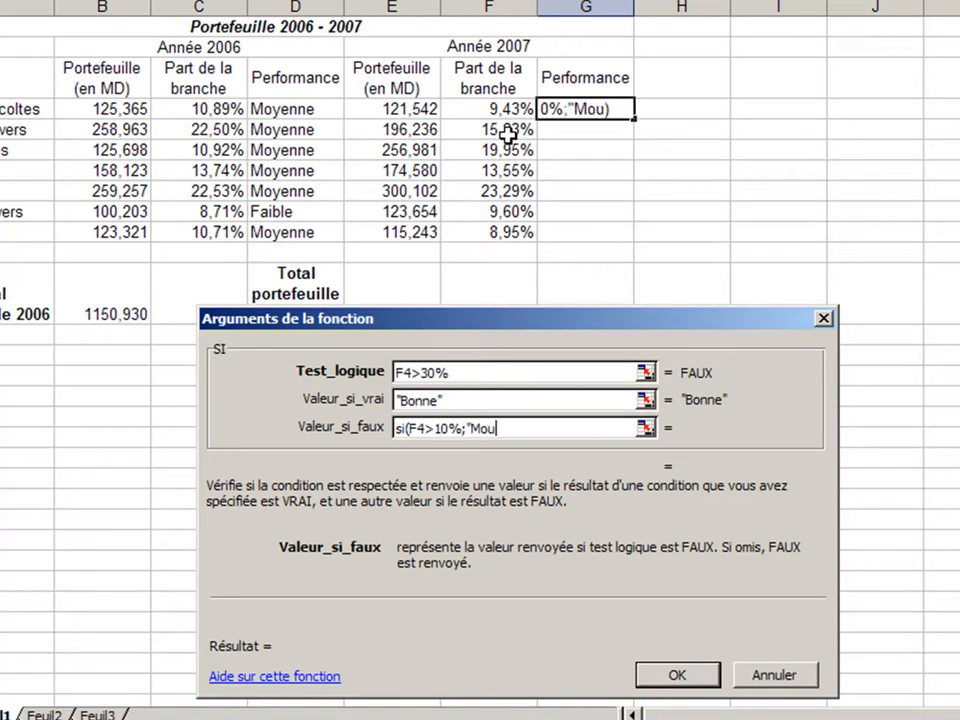
text(yenne";"Faible")
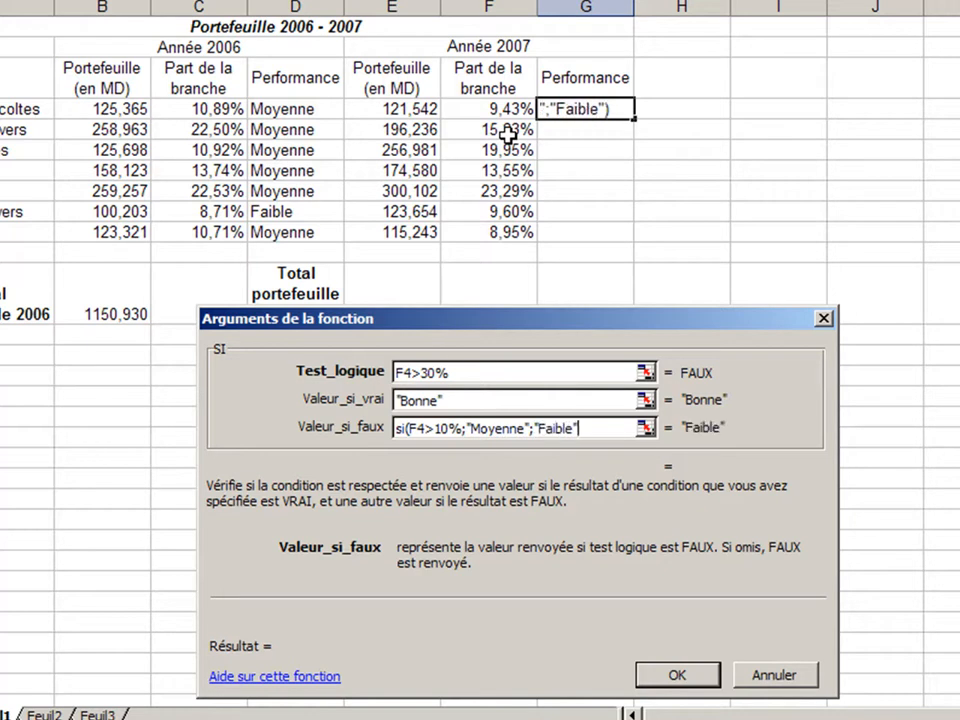
text())
key(Return)
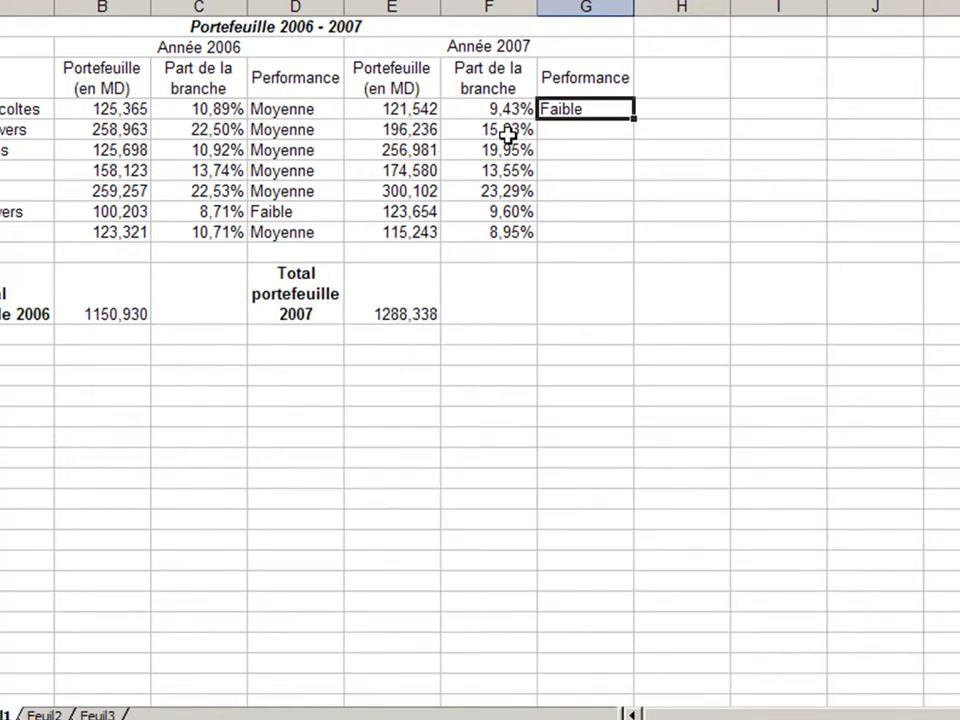
drag(634, 118, 643, 242)
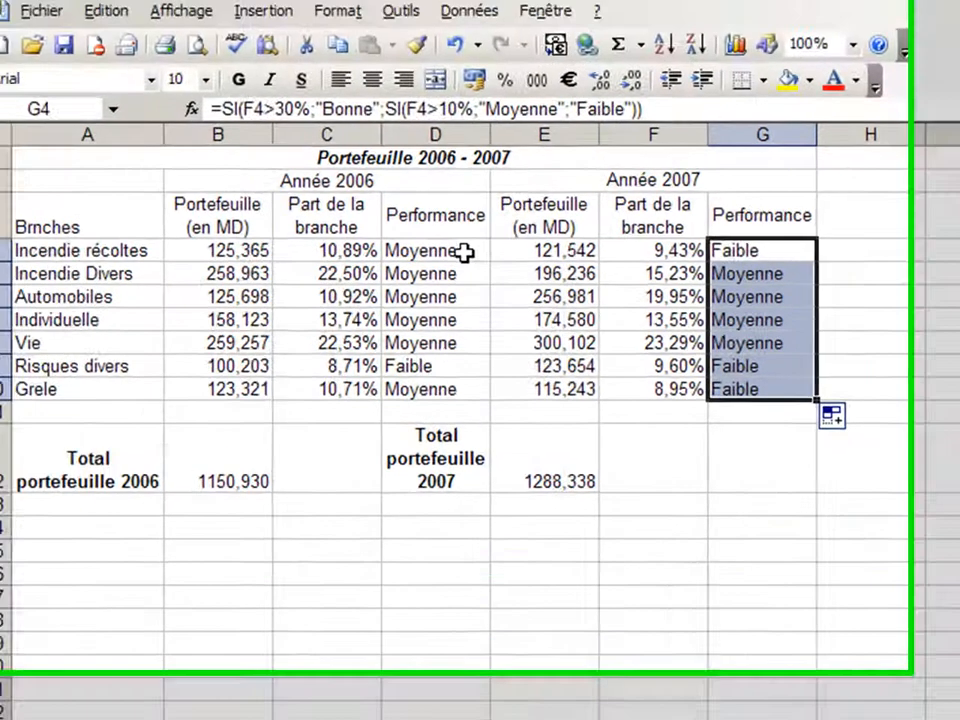
Centre the performance ratings in D4:D10 and G4:G10
drag(303, 108, 312, 229)
drag(493, 430, 493, 430)
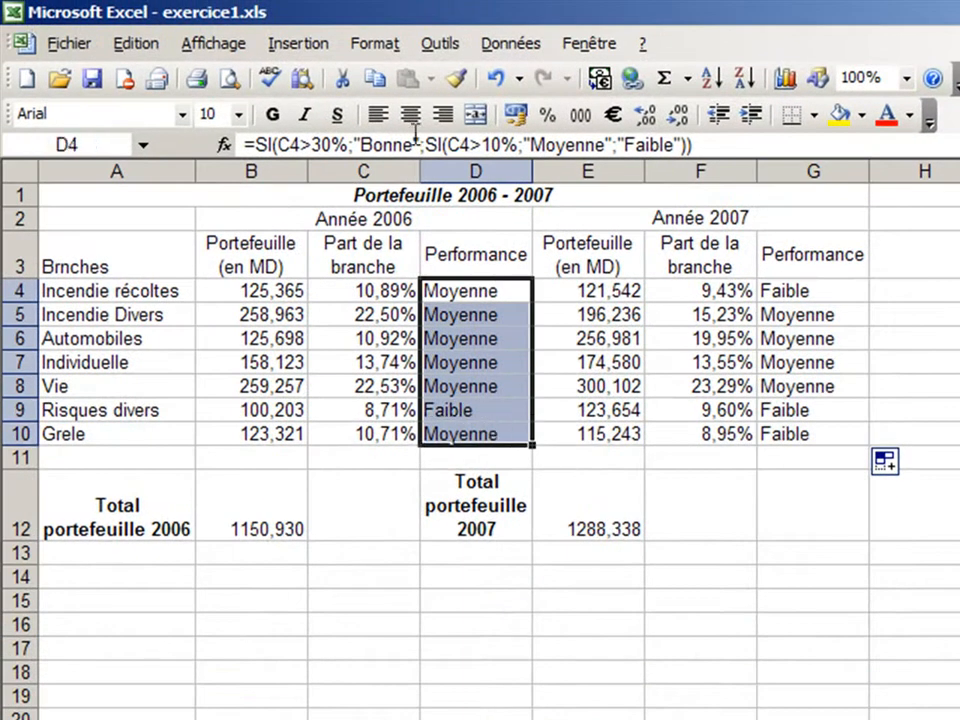
click(409, 113)
drag(793, 291, 810, 428)
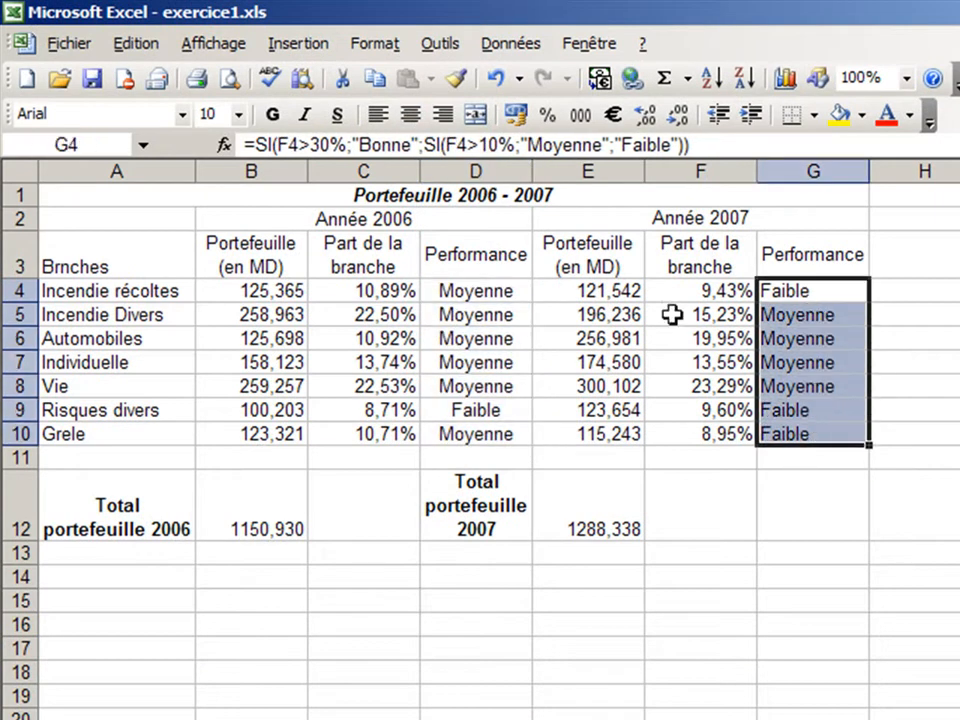
click(409, 113)
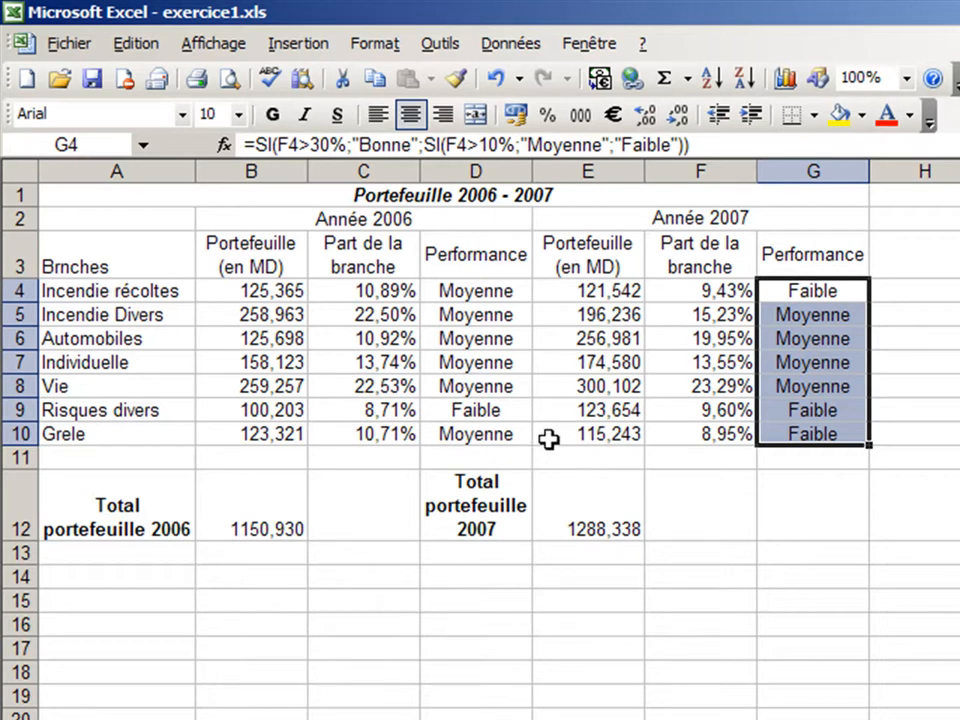
Insert a clustered Histogramme chart from A3:B10 and E3:E10, with the series in columns
drag(129, 253, 134, 436)
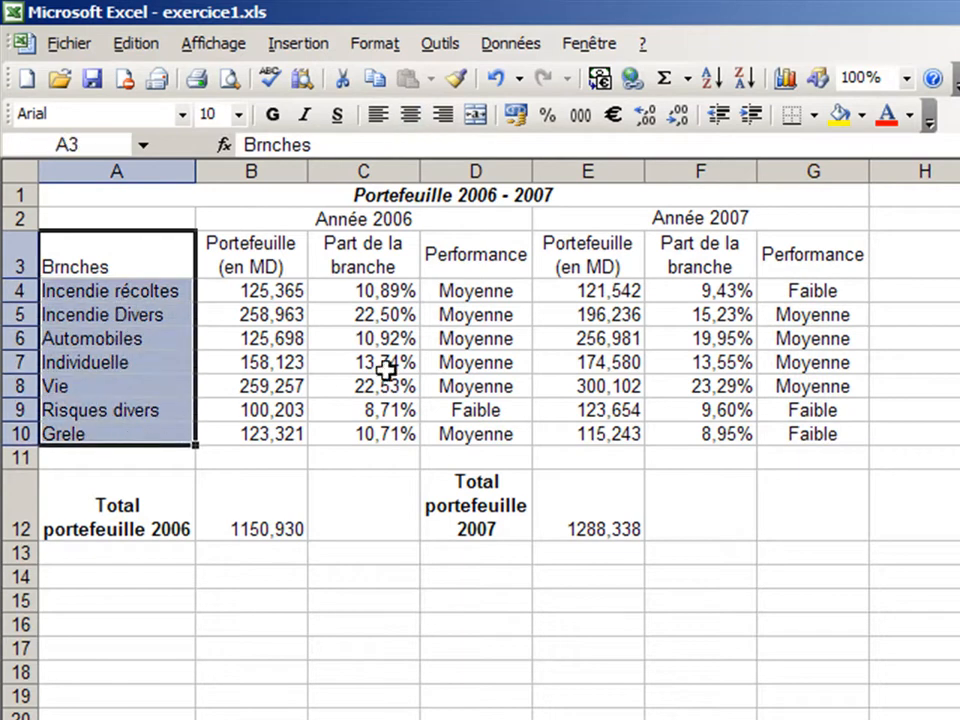
ctrl+click(270, 256)
drag(270, 256, 279, 435)
drag(600, 272, 583, 435)
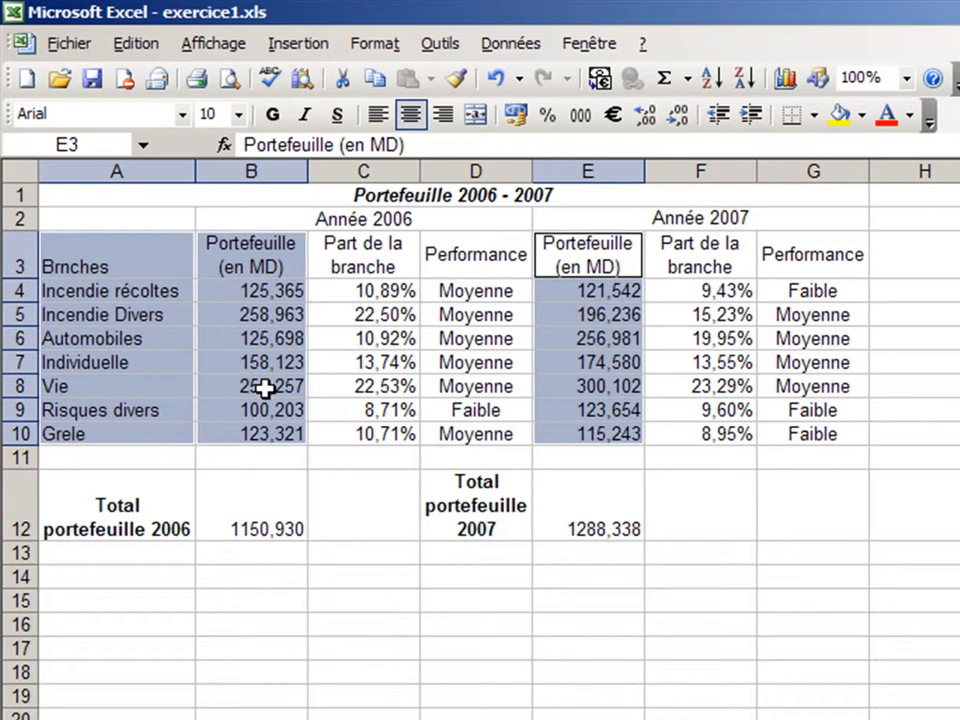
click(312, 45)
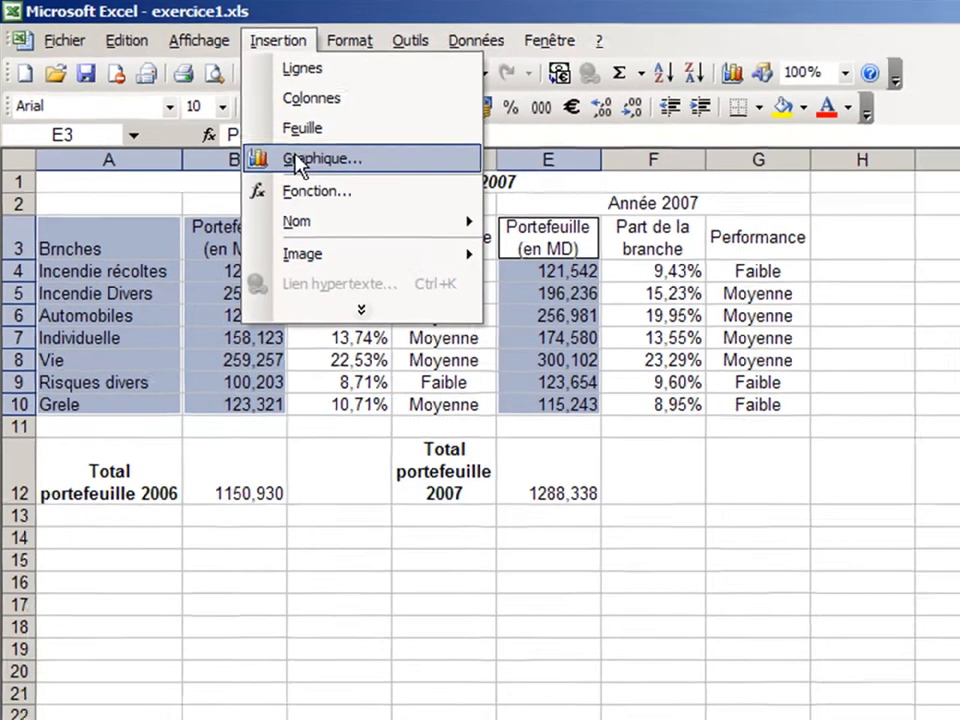
click(316, 170)
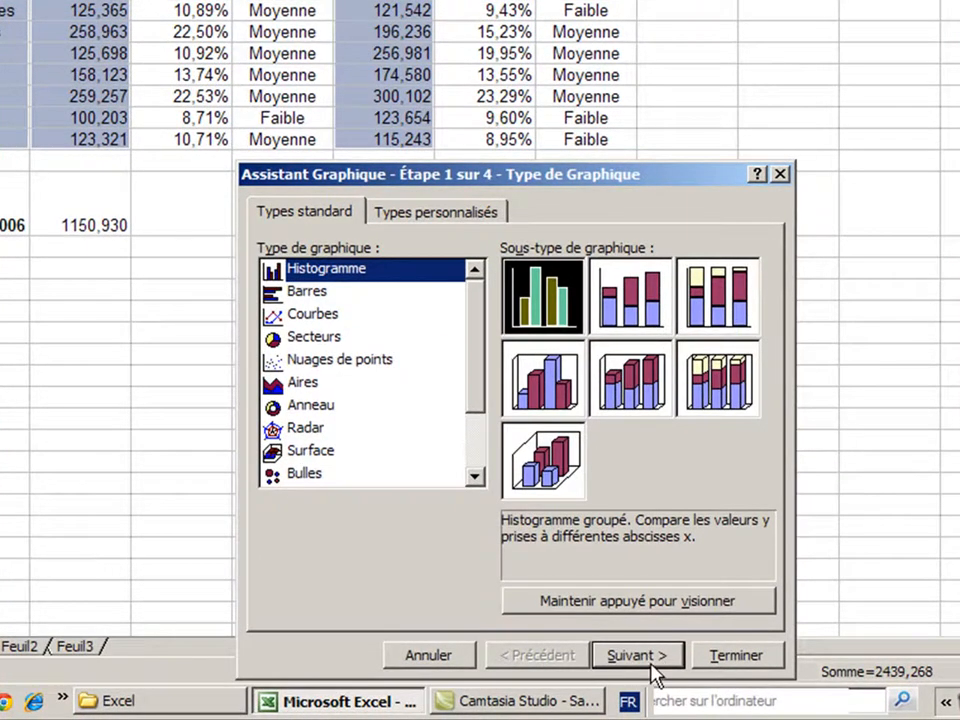
click(645, 657)
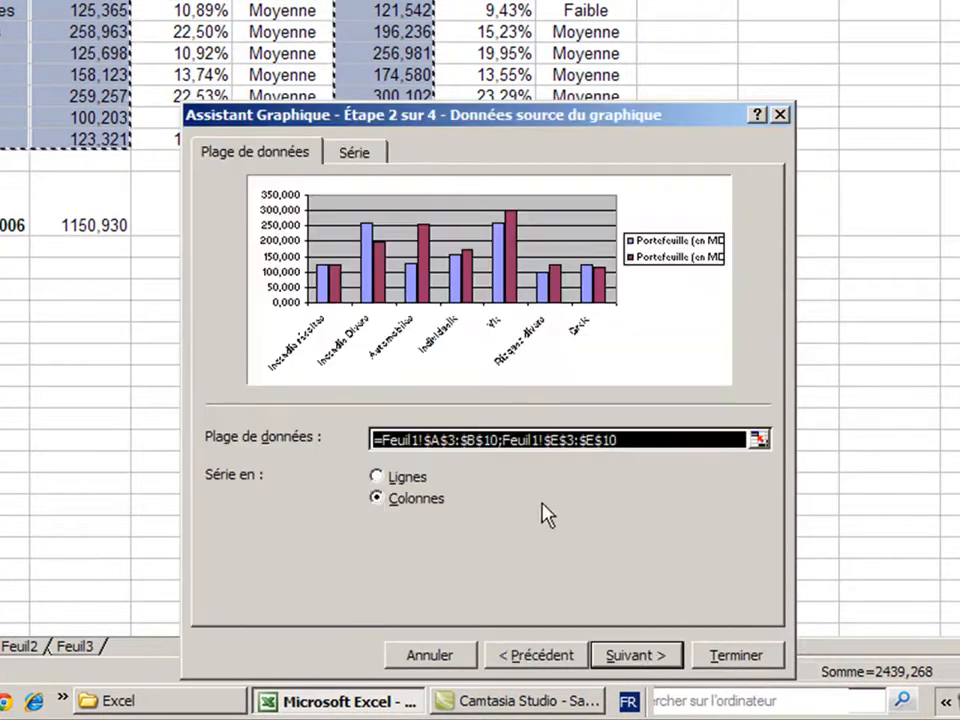
click(648, 656)
Title the chart "Portefeuille Branches", label the X axis "Branches" and the Y axis "Portefeuille", and place it as an object in Feuil1
drag(405, 275, 443, 195)
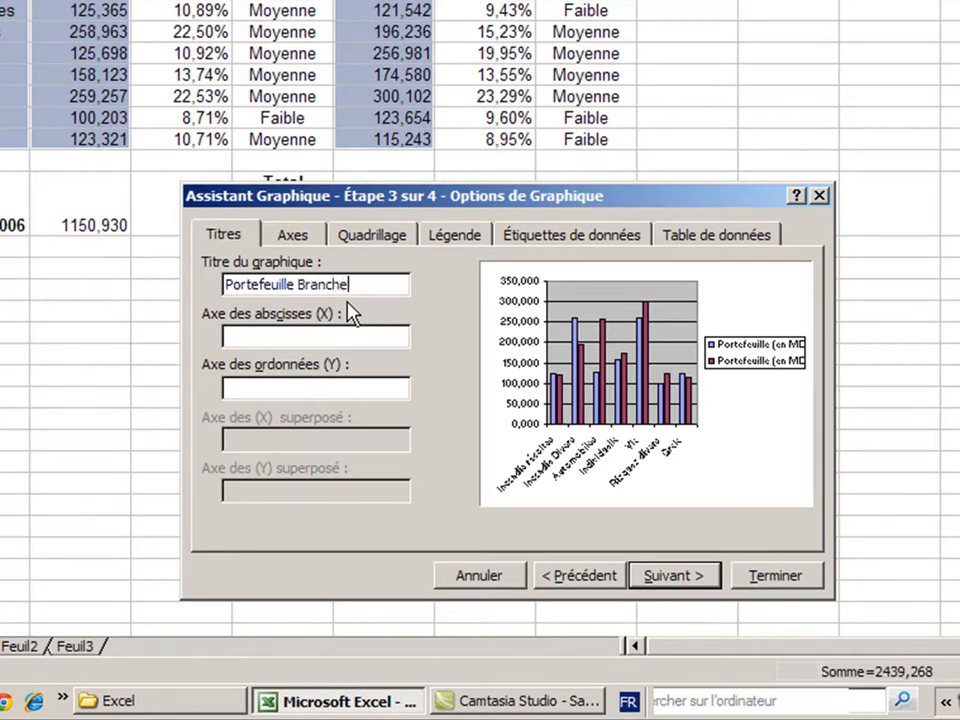
click(317, 332)
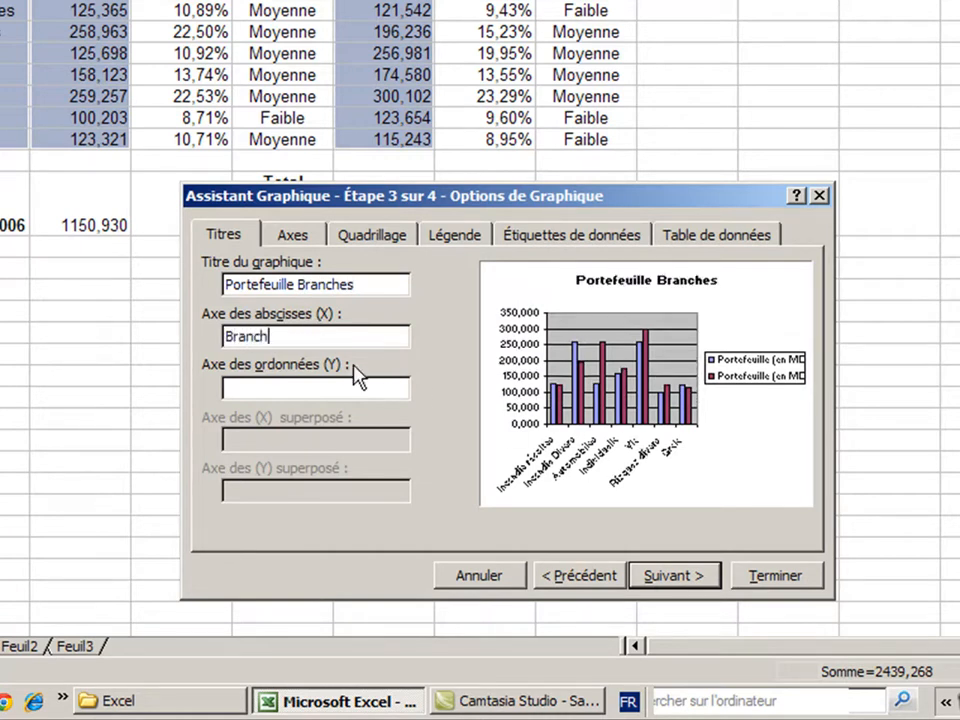
click(326, 389)
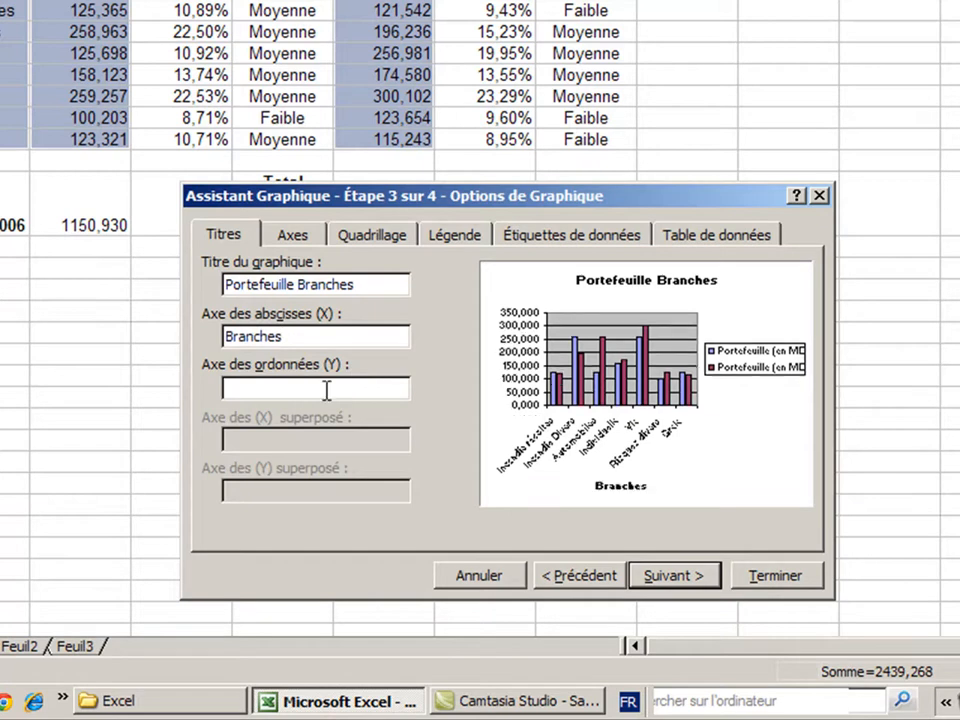
text(Portefeuille)
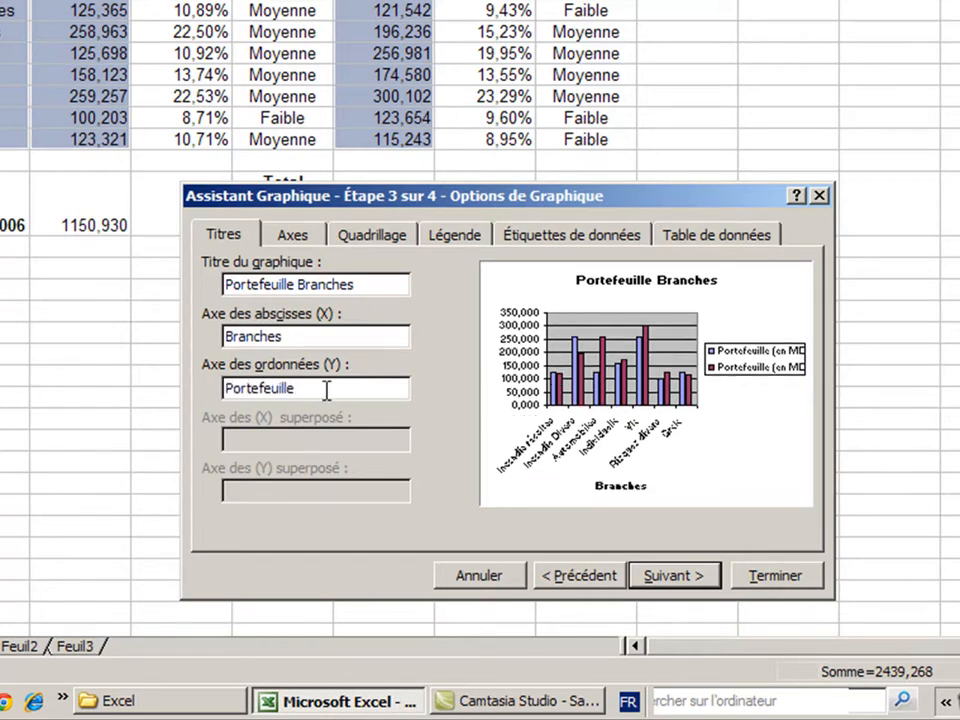
key(Return)
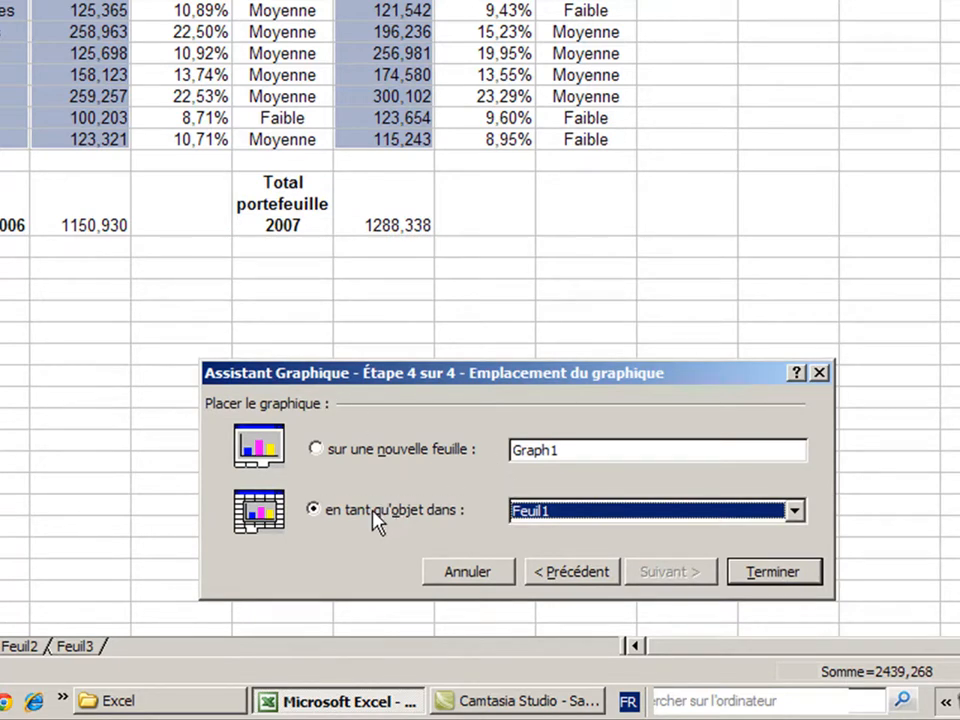
click(766, 573)
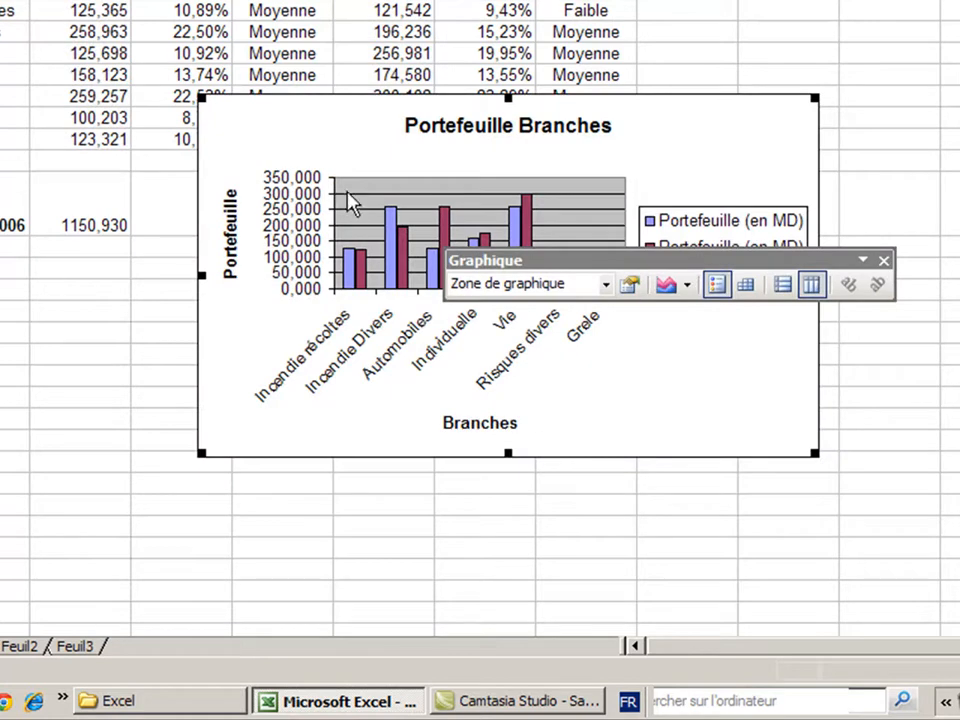
Move the chart below the table to start at row 14, and move the floating Graphique toolbar clear of it
drag(318, 140, 224, 315)
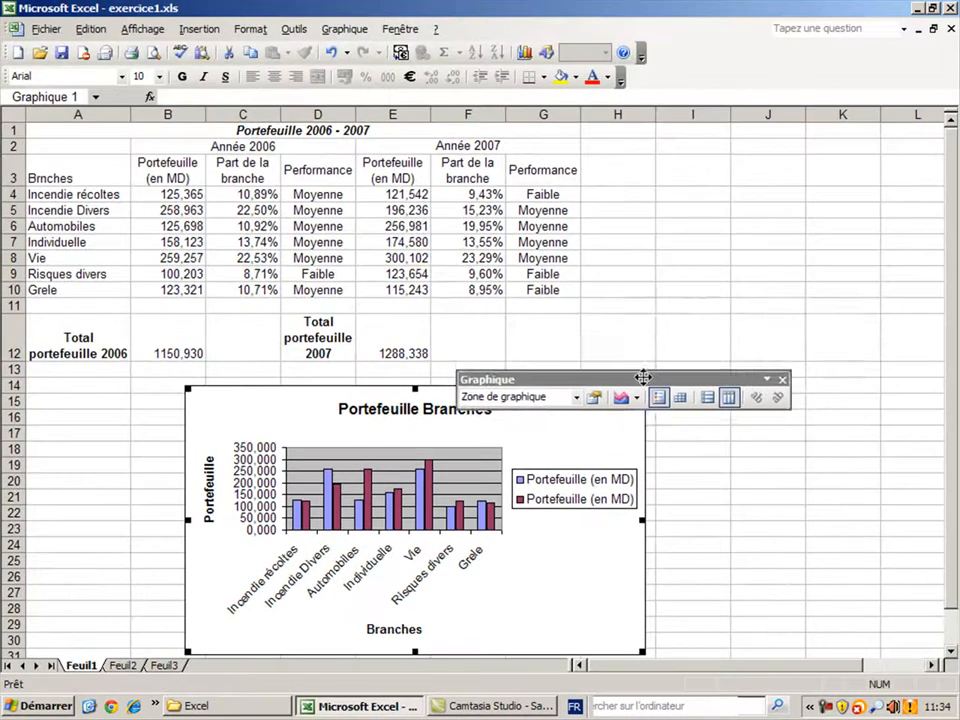
drag(683, 261, 868, 172)
drag(757, 318, 763, 318)
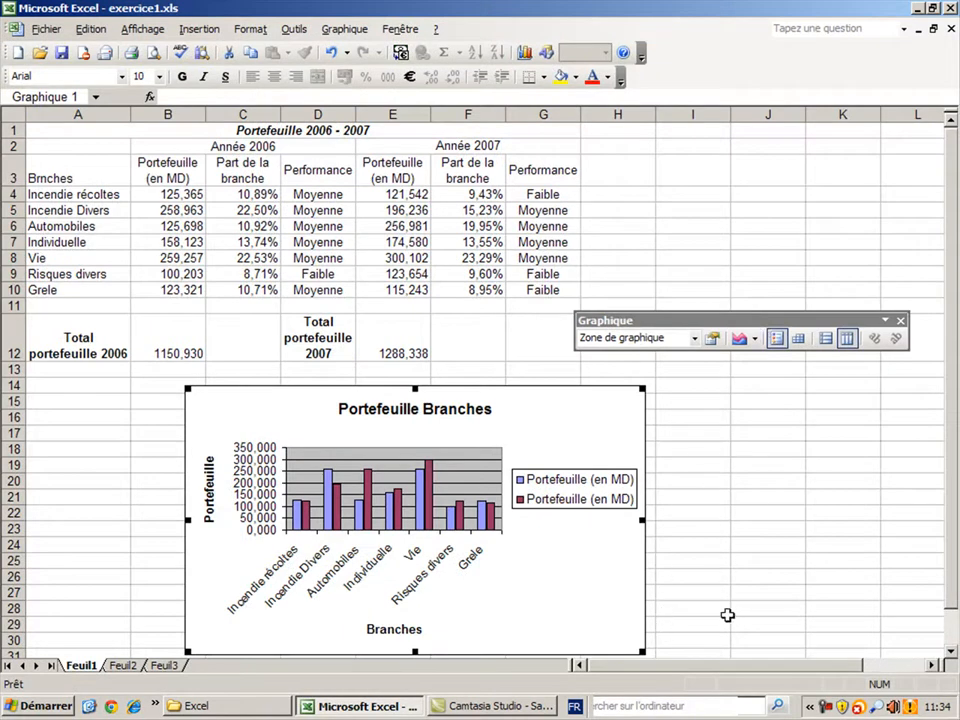
Resize the chart so that it extends from column B to column I and from row 14 to row 31
drag(643, 652, 711, 240)
scroll(675, 379, up, 10)
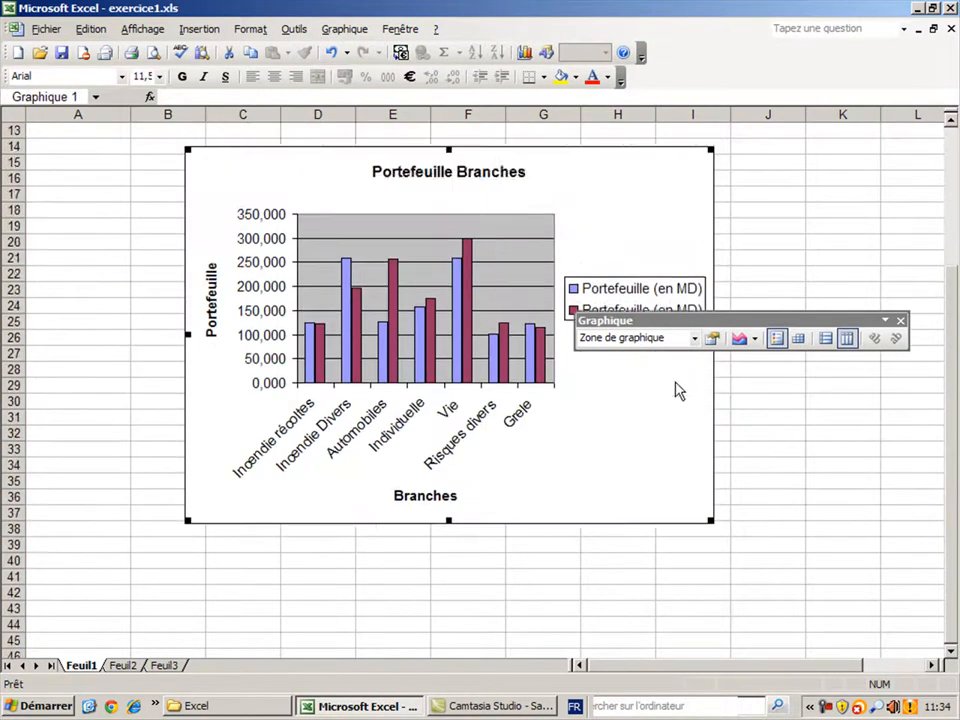
scroll(676, 398, down, 1)
scroll(688, 545, down, 2)
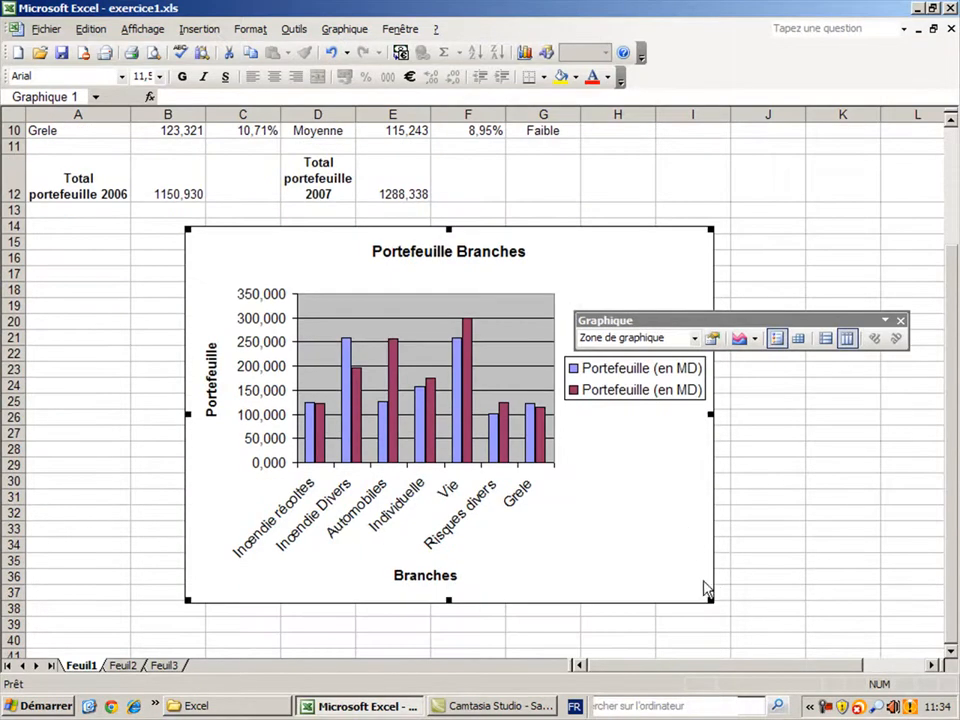
drag(711, 598, 671, 495)
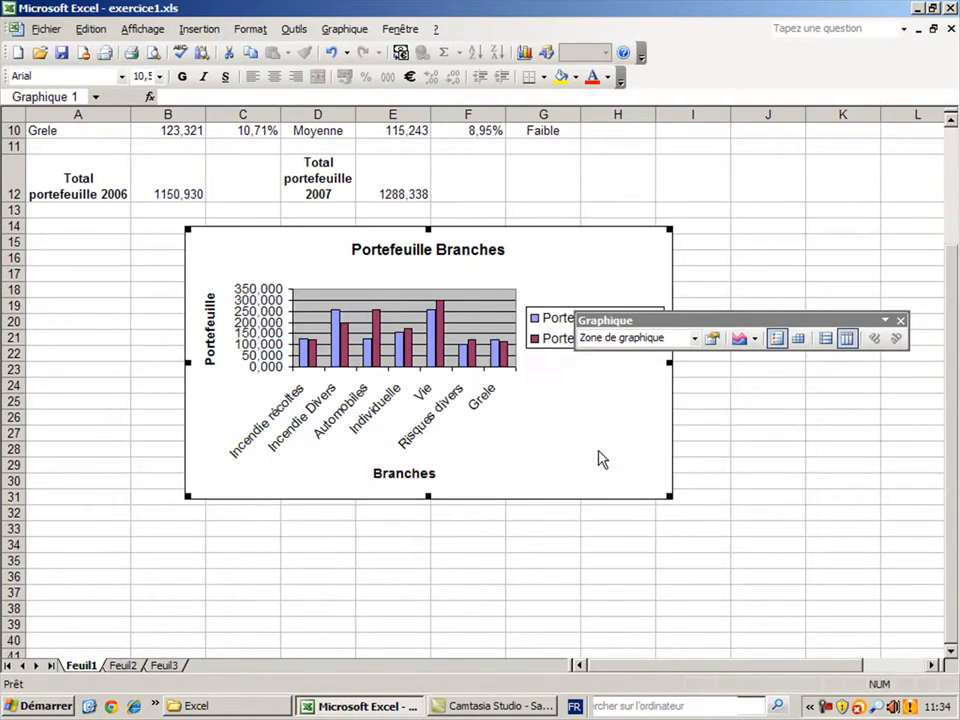
Fill the chart's 2006 portfolio bars with yellow and the 2007 portfolio bars with red
scroll(598, 459, up, 2)
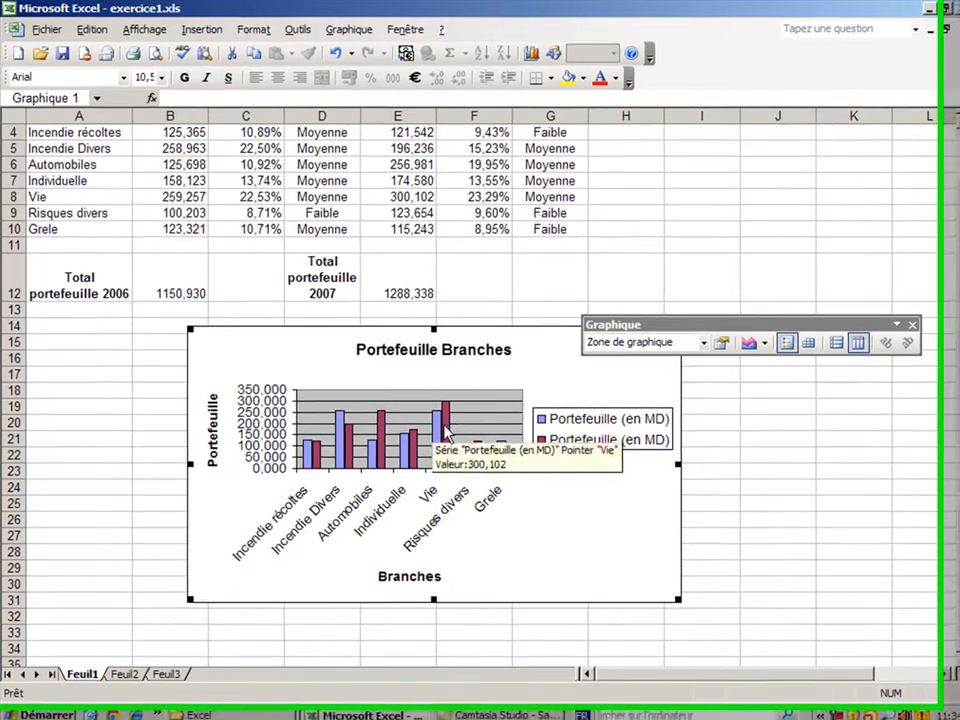
double_click(434, 430)
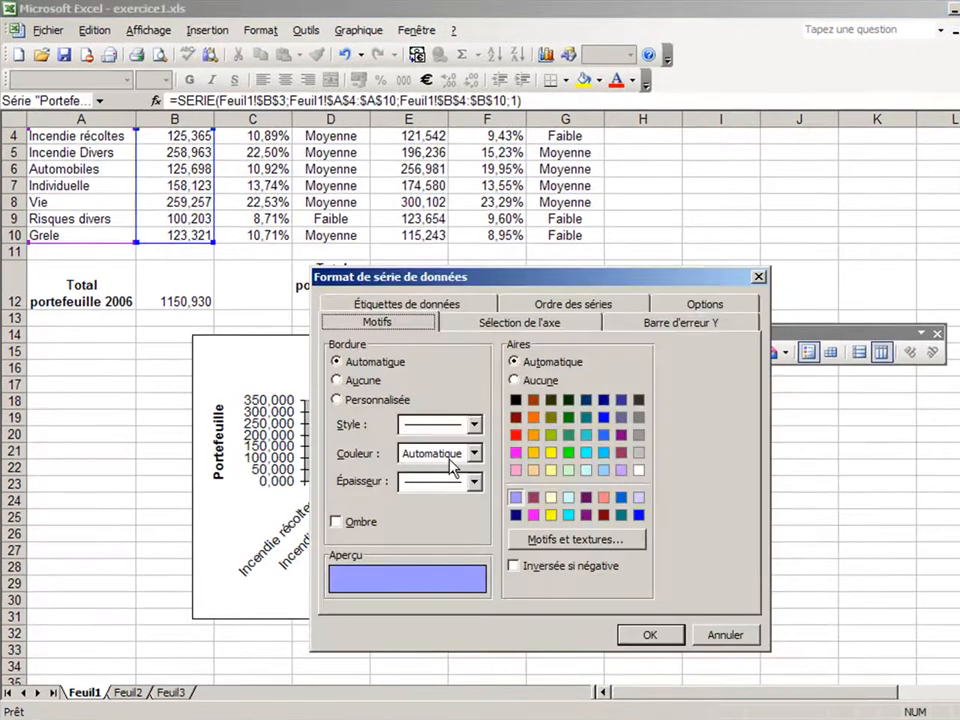
click(549, 454)
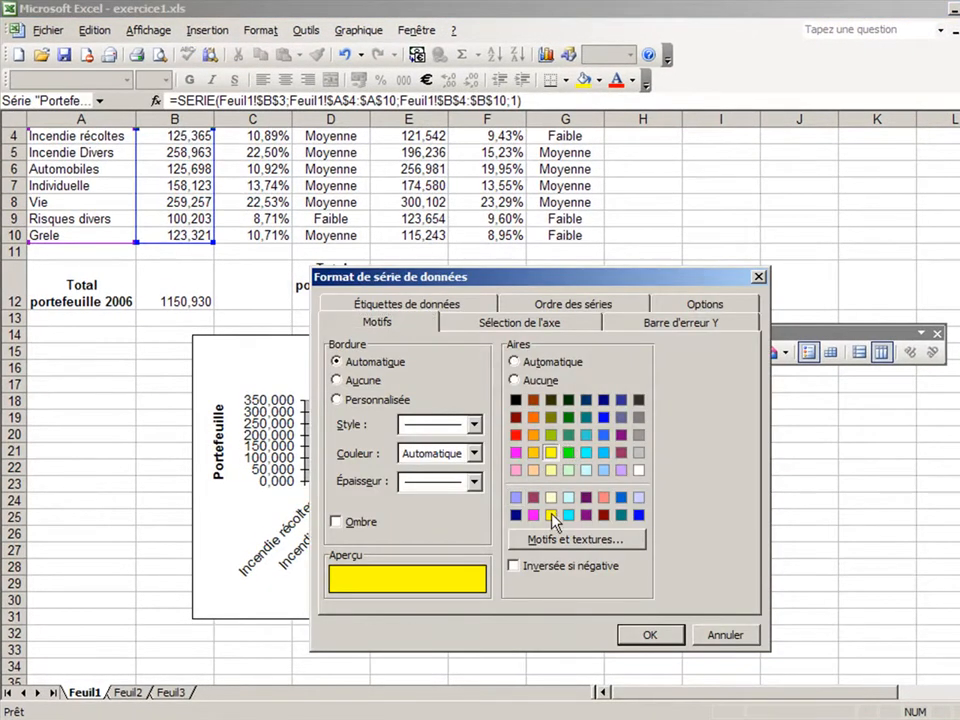
click(649, 634)
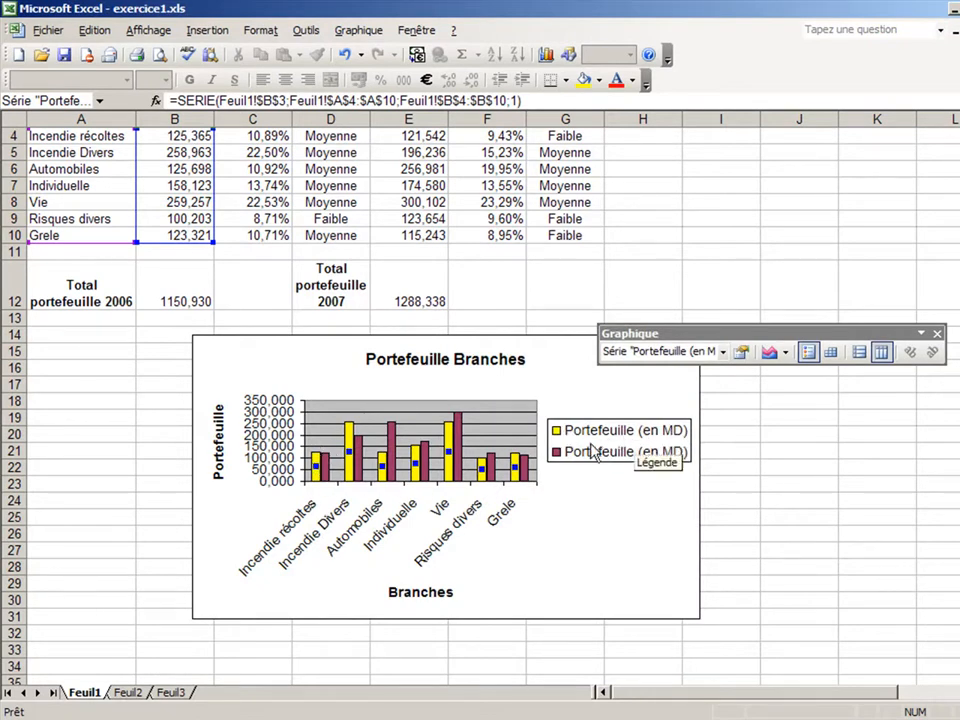
scroll(660, 450, up, 1)
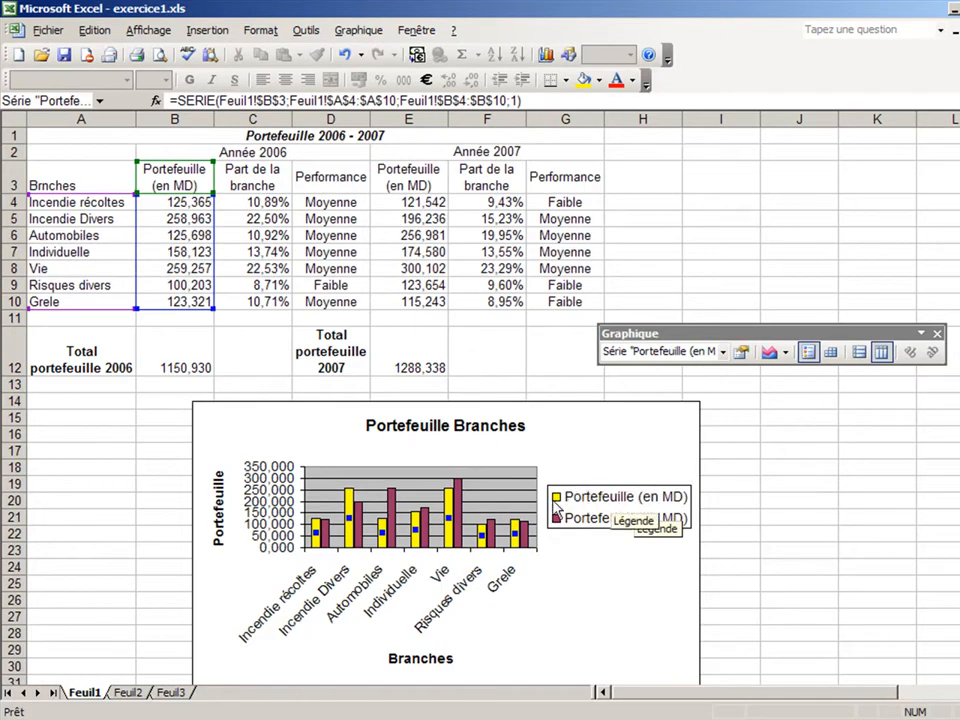
double_click(463, 530)
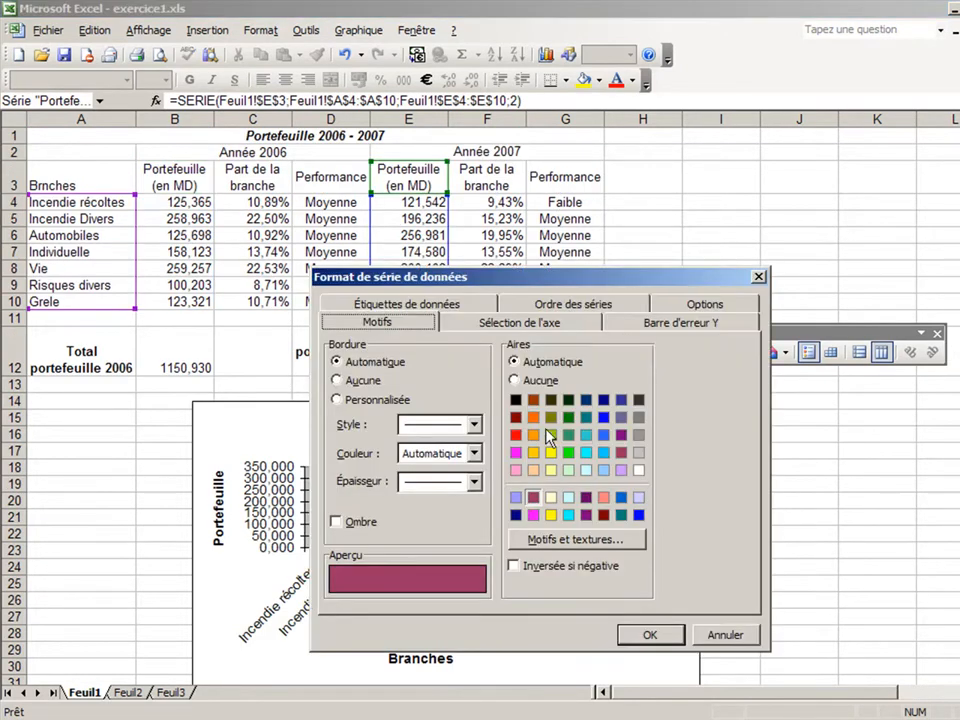
click(516, 435)
key(Return)
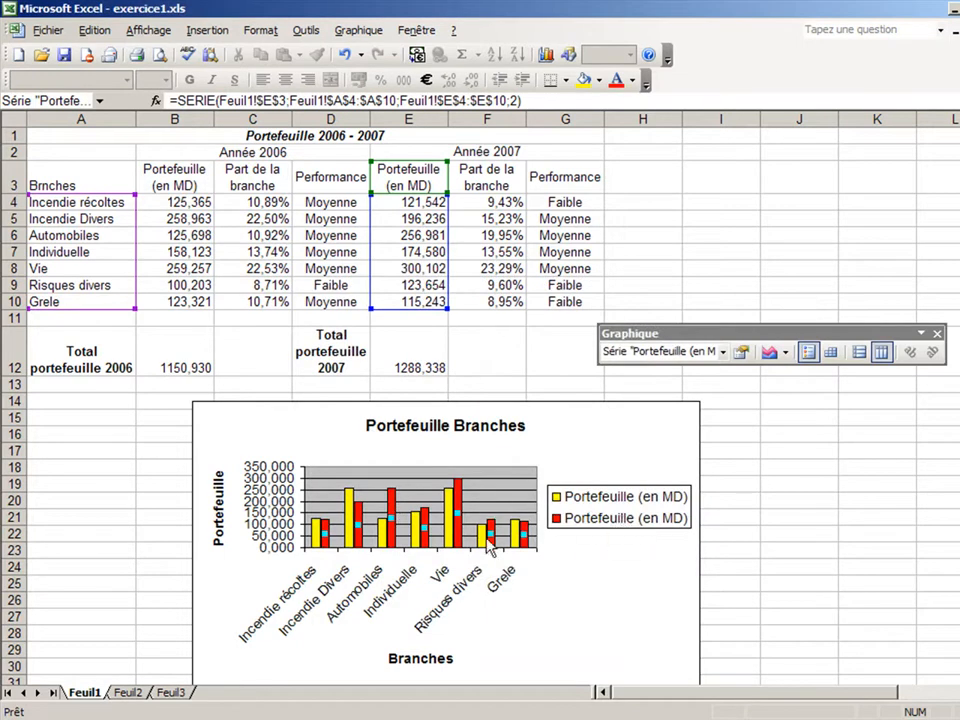
Deselect the chart and save the exercice1 workbook
click(532, 364)
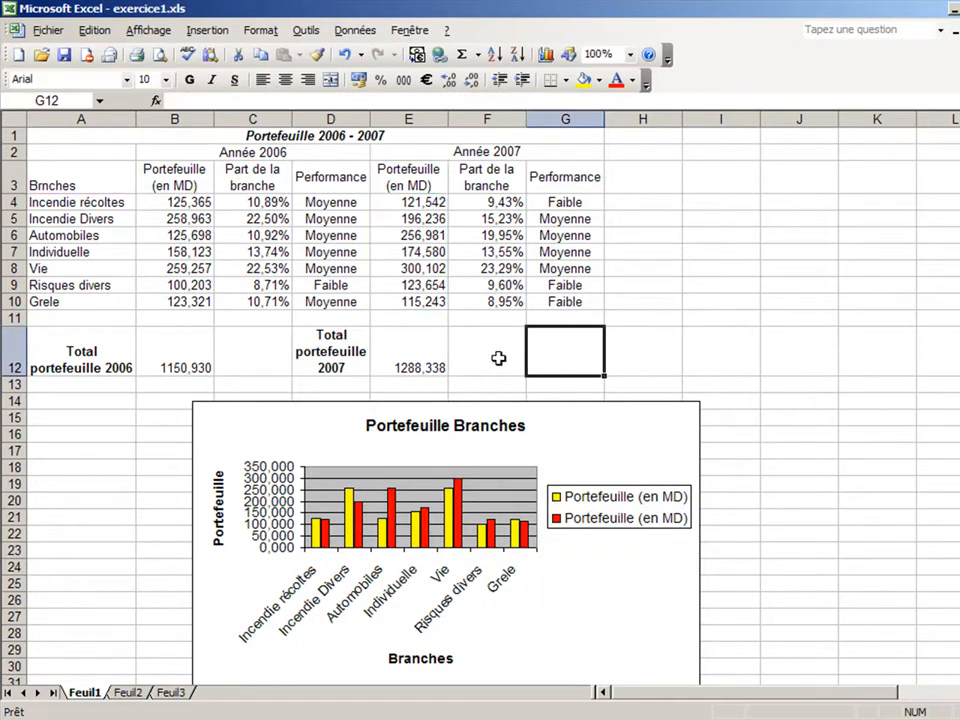
click(63, 55)
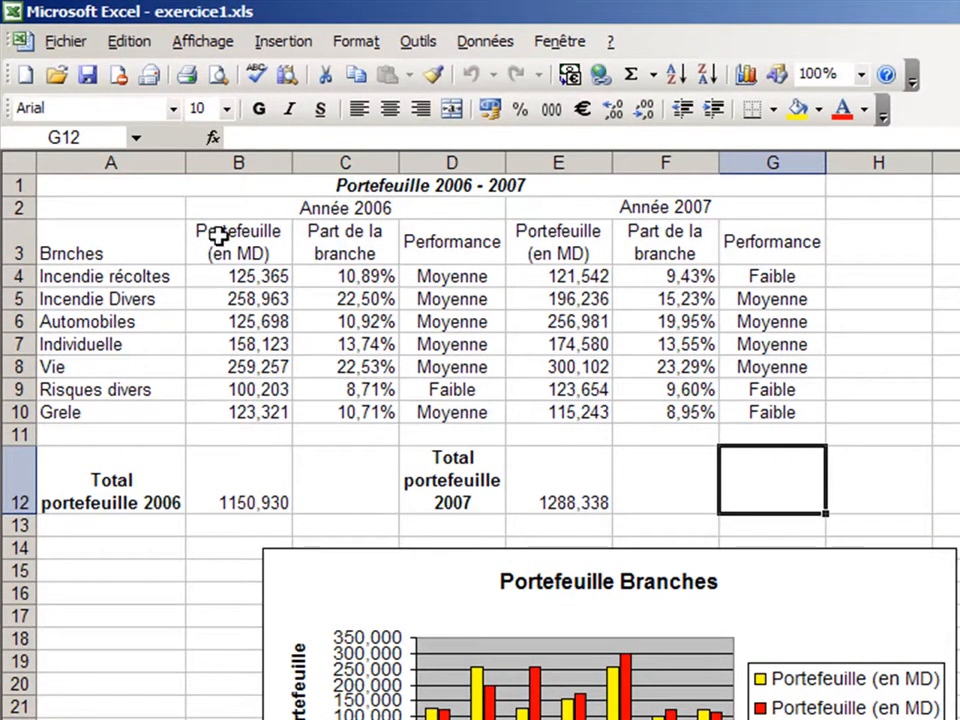
Apply thin solid borders inside the table range A1:G10 and a medium solid border around its outline
drag(145, 187, 521, 412)
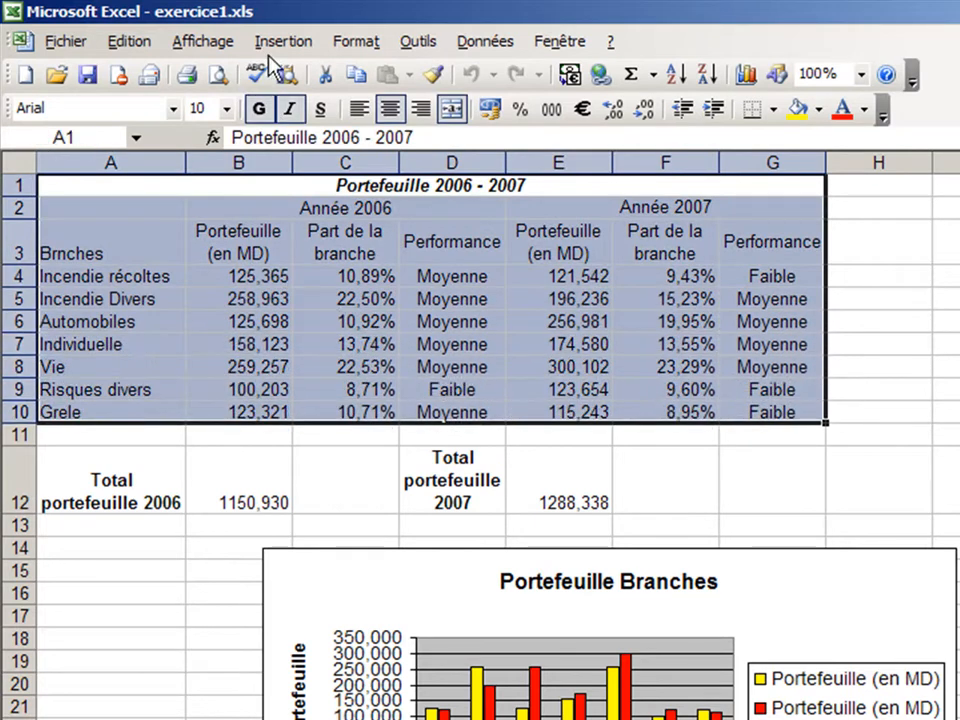
click(357, 41)
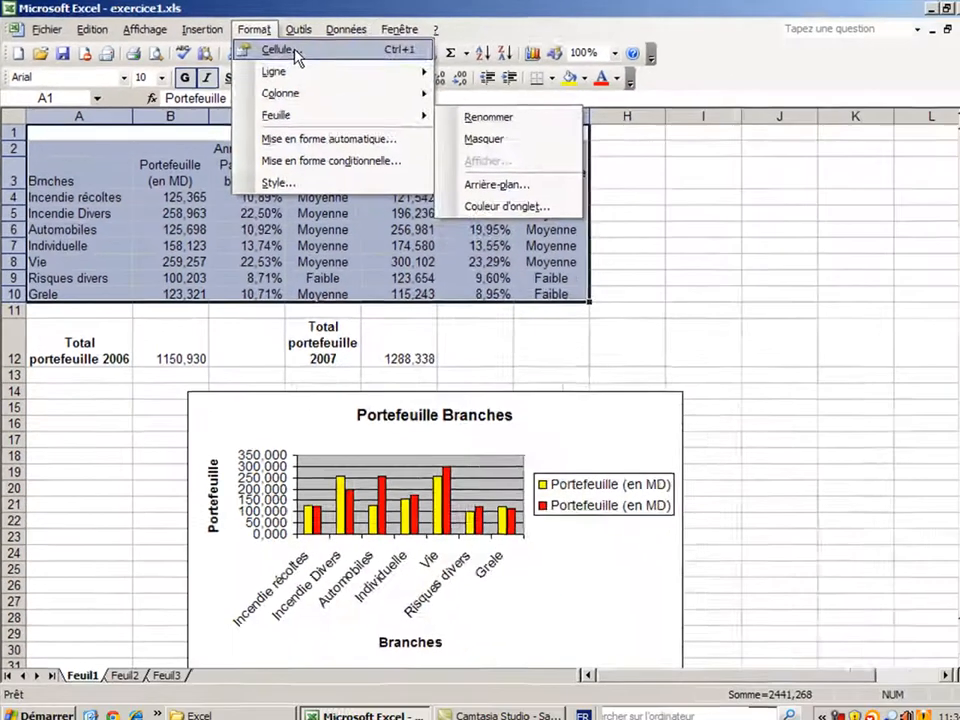
click(357, 62)
click(507, 300)
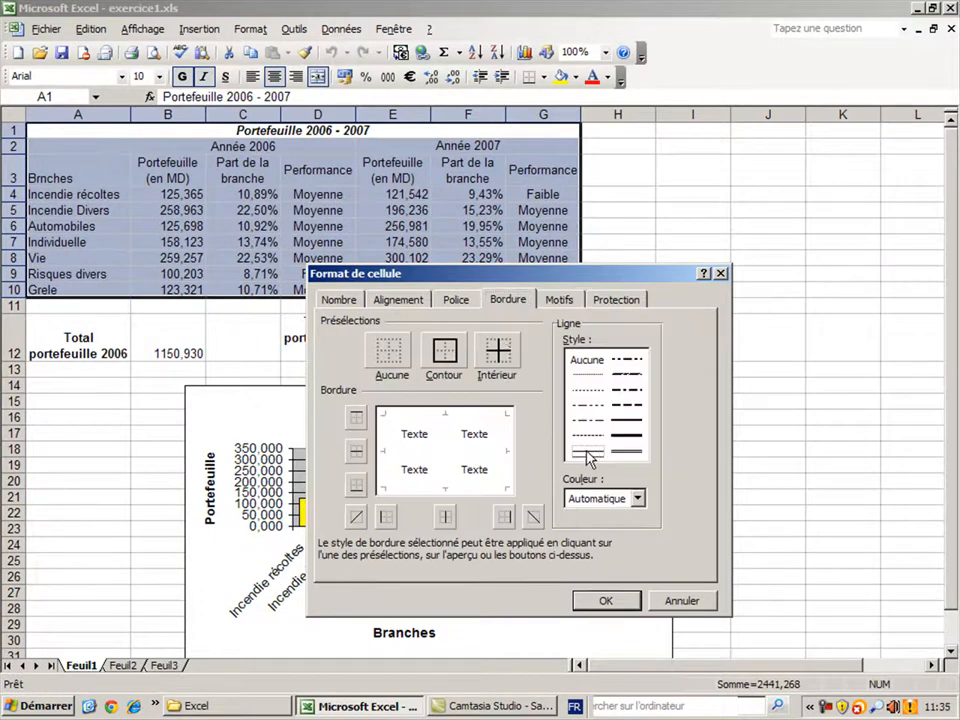
click(495, 356)
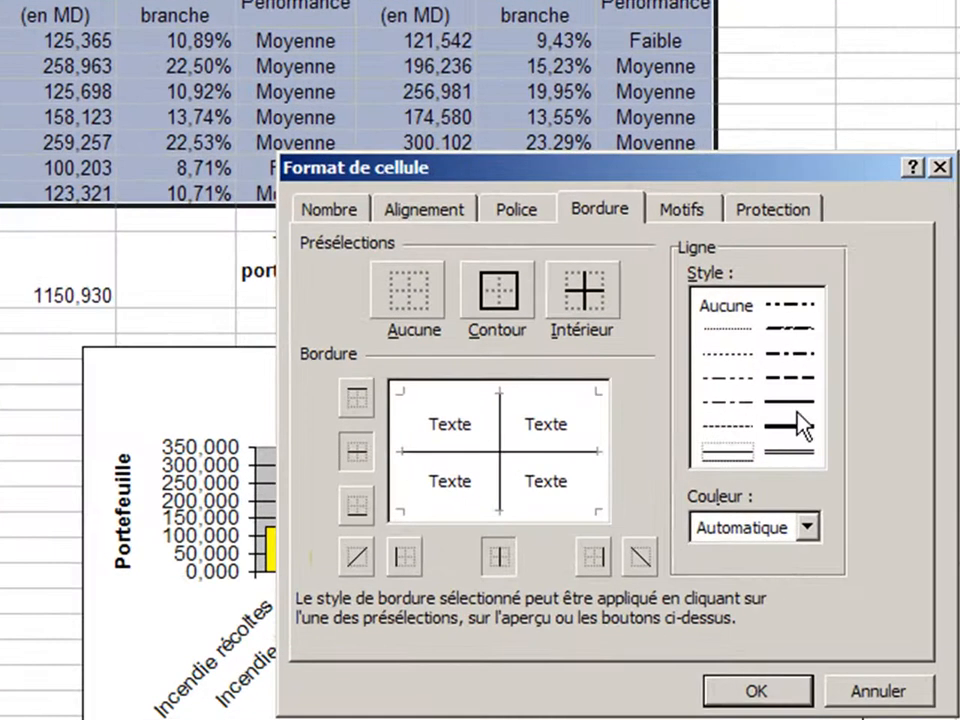
click(797, 401)
click(497, 290)
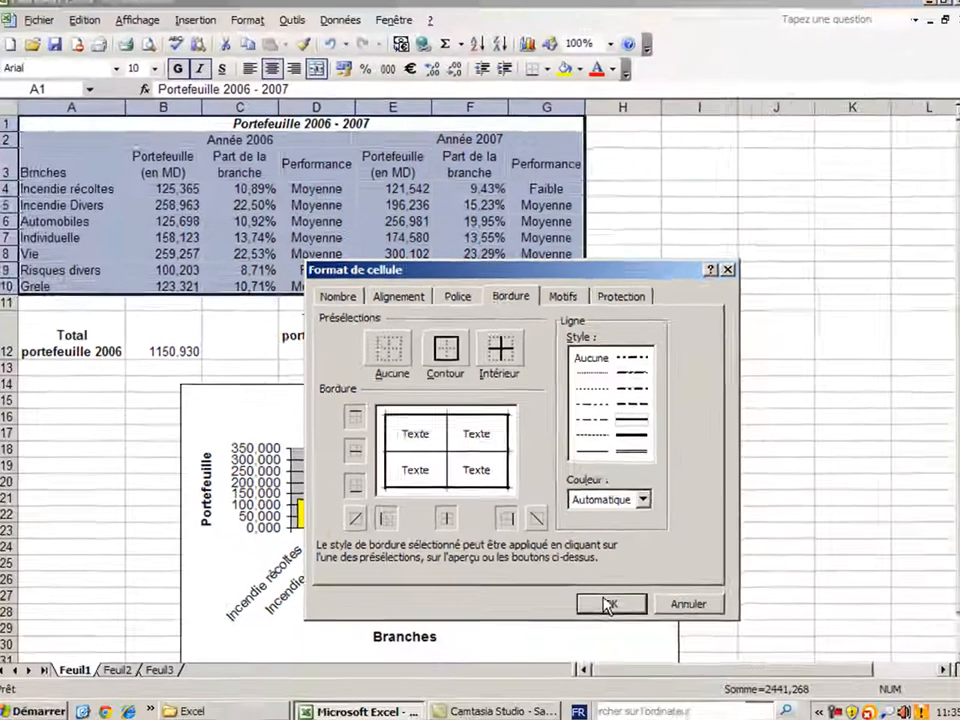
click(703, 662)
click(773, 279)
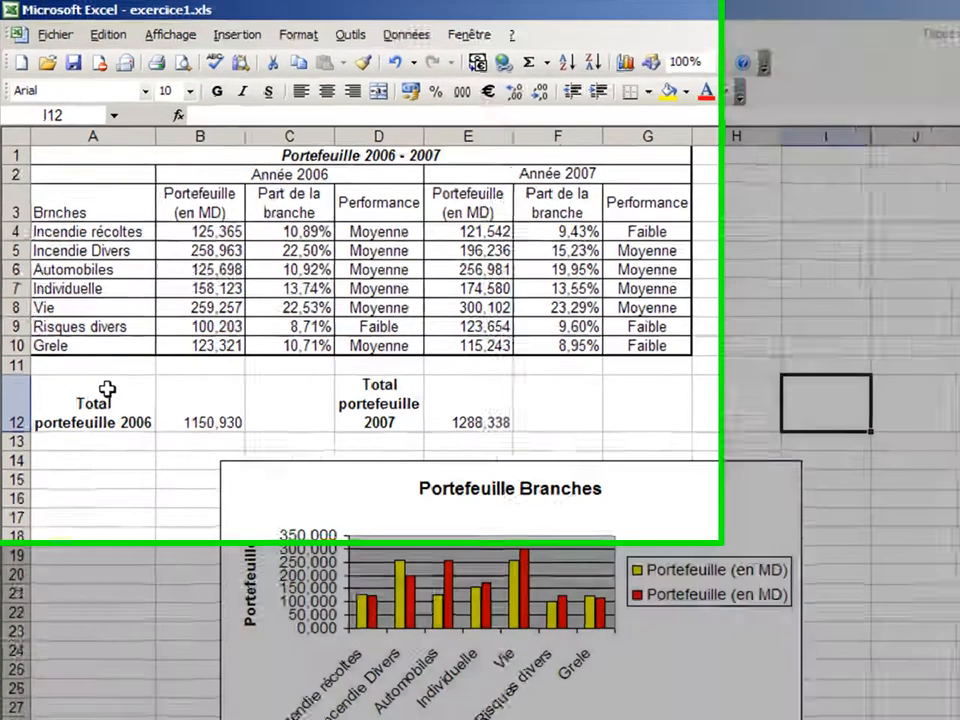
Apply thin solid inside borders and a medium solid outline to the totals row A12:G12, and deselect the row
drag(83, 325, 491, 328)
drag(785, 526, 851, 523)
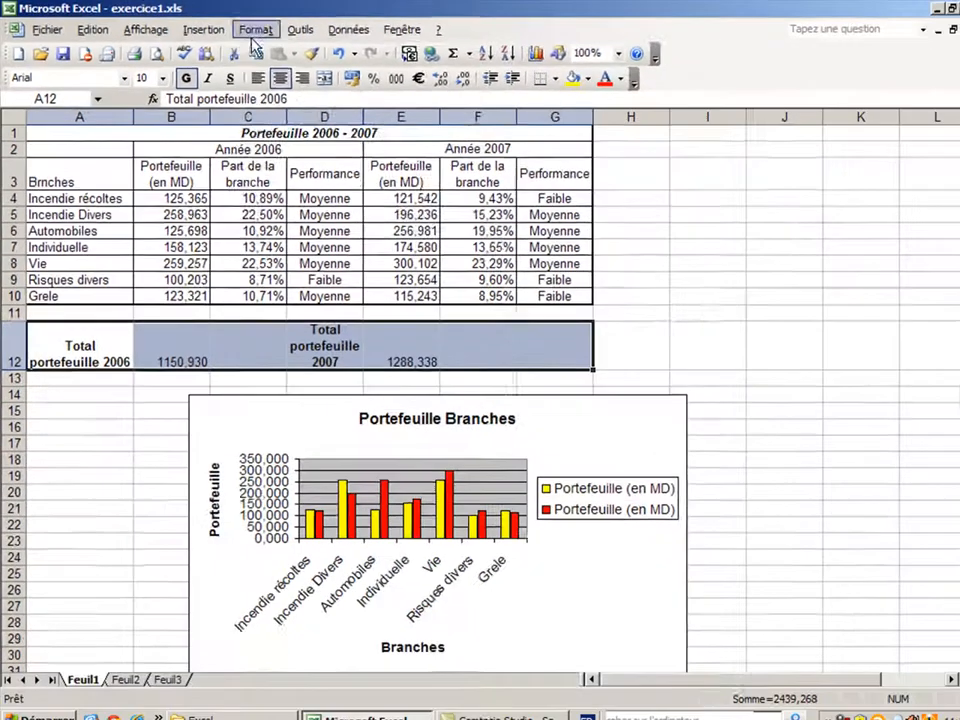
click(254, 32)
click(267, 52)
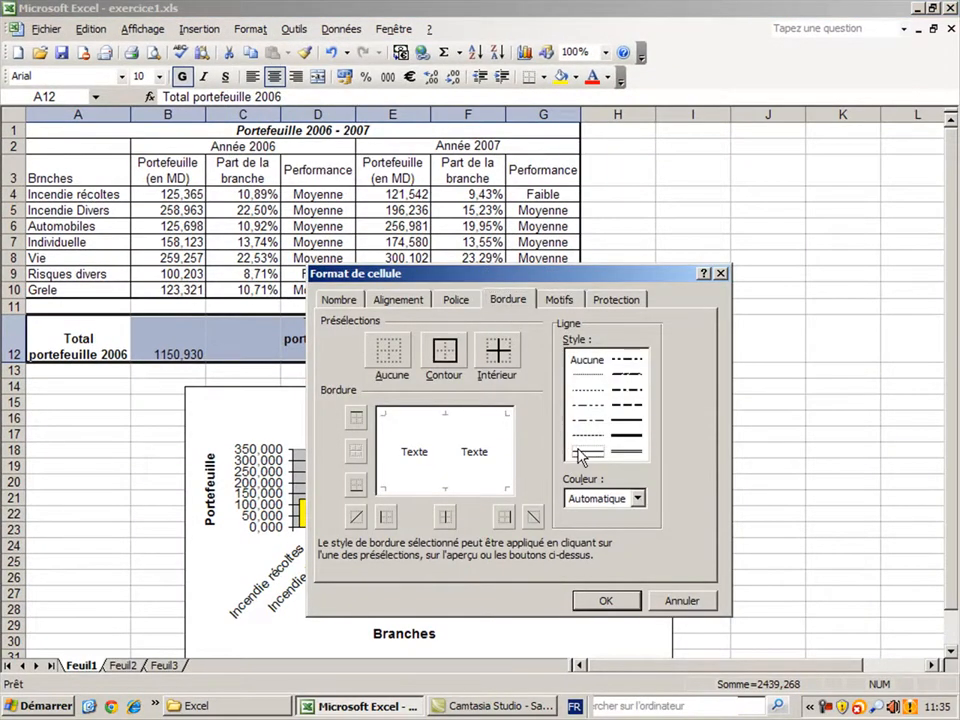
click(498, 347)
click(635, 423)
click(449, 355)
click(607, 601)
click(662, 340)
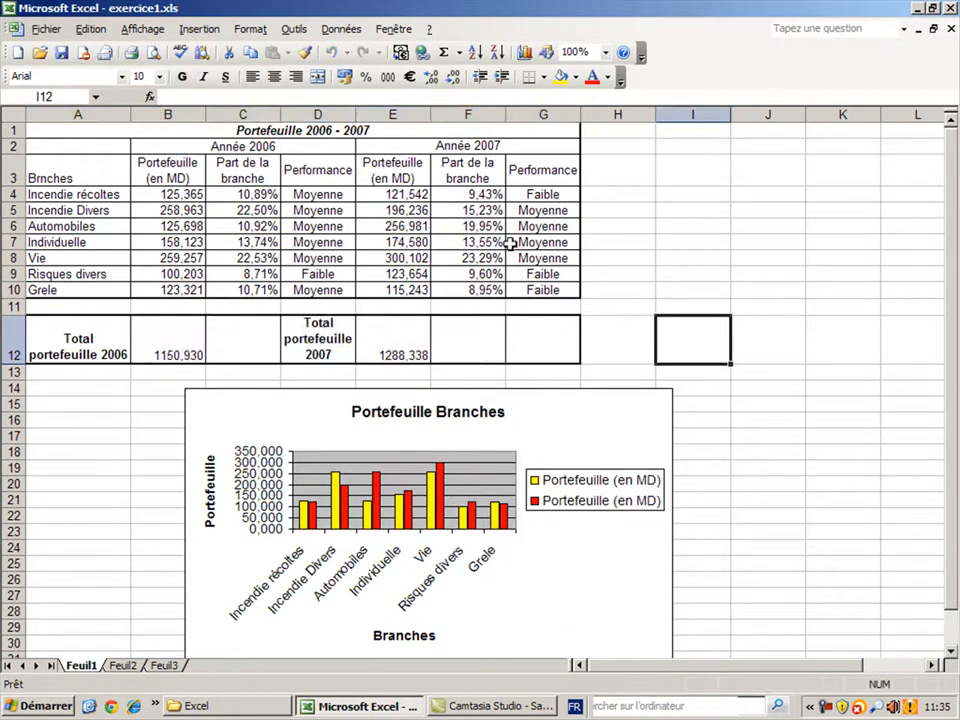
click(615, 225)
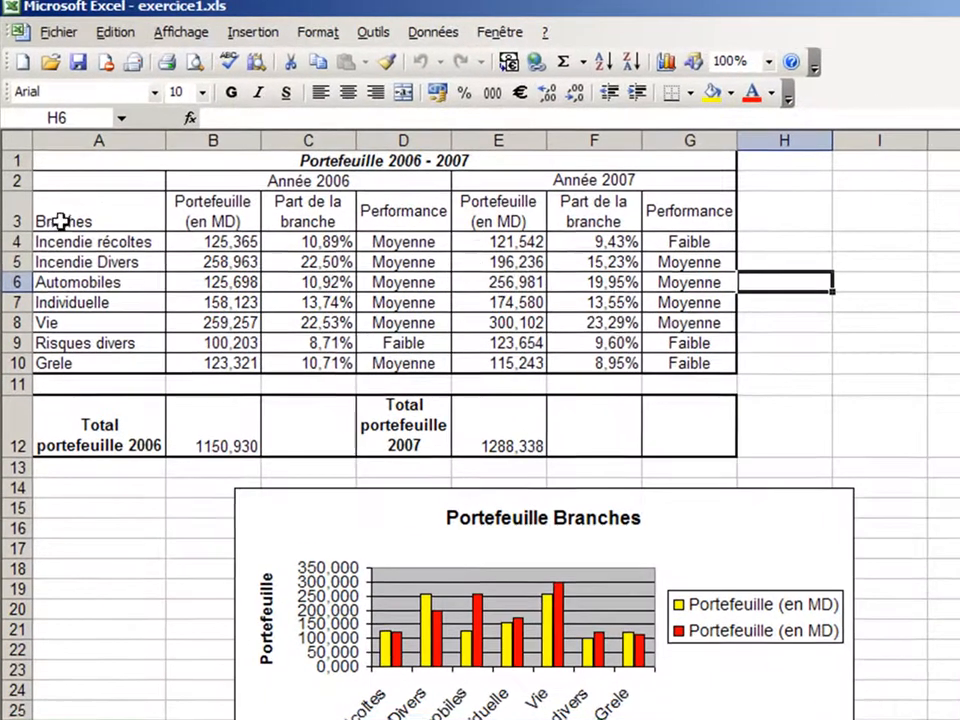
scroll(903, 448, down, 2)
scroll(903, 448, up, 2)
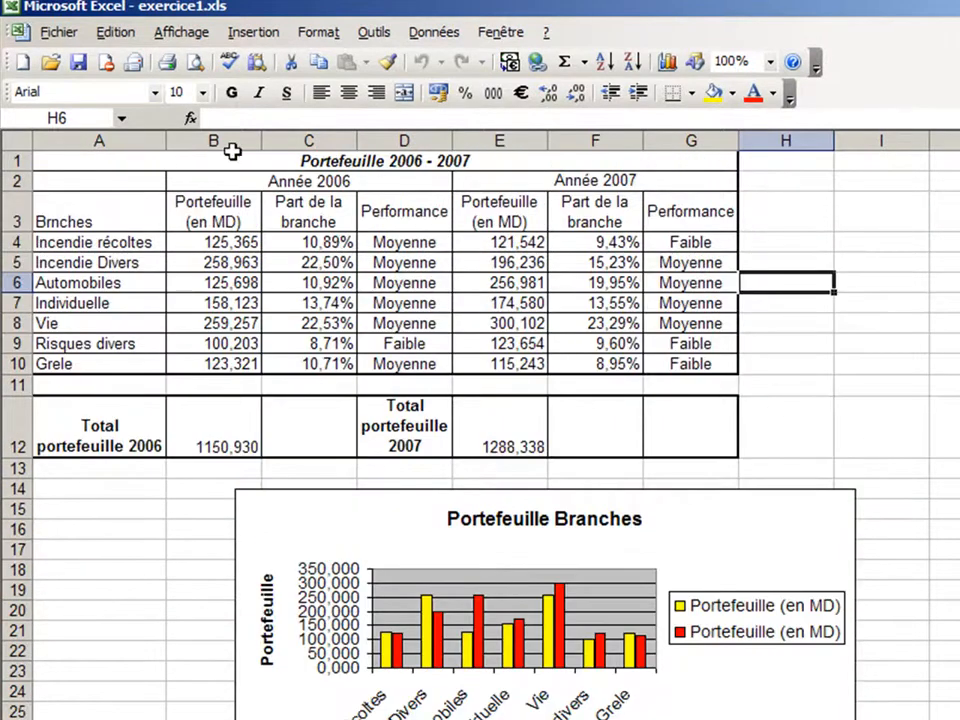